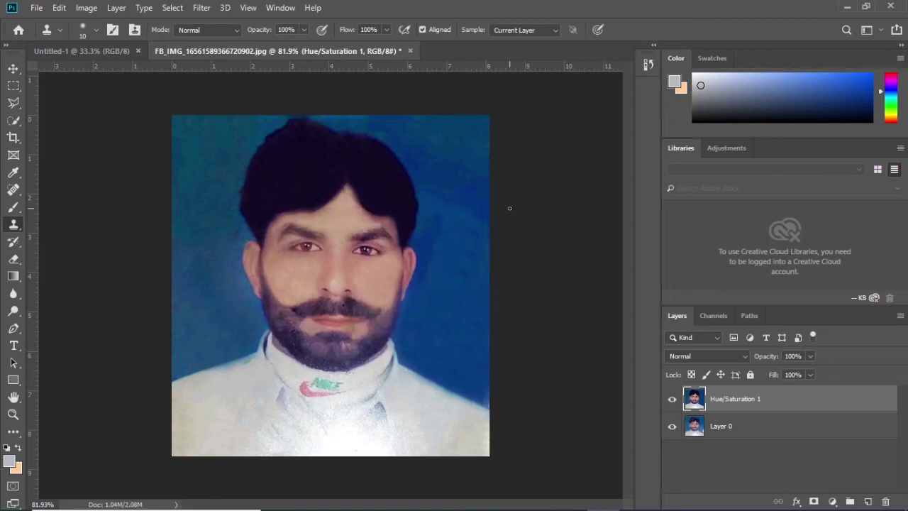
Toggle the Hue/Saturation 1 adjustment off and on to compare with the original photo.
left_click(671, 401)
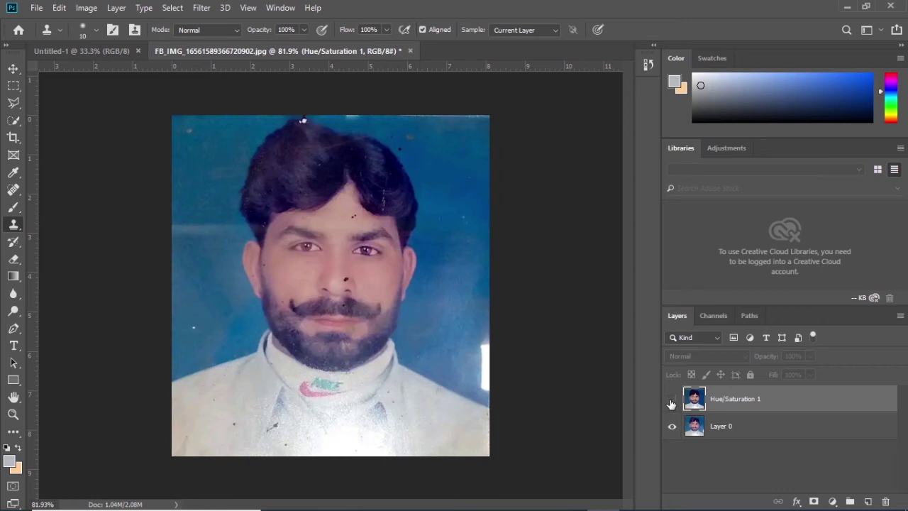
left_click(672, 402)
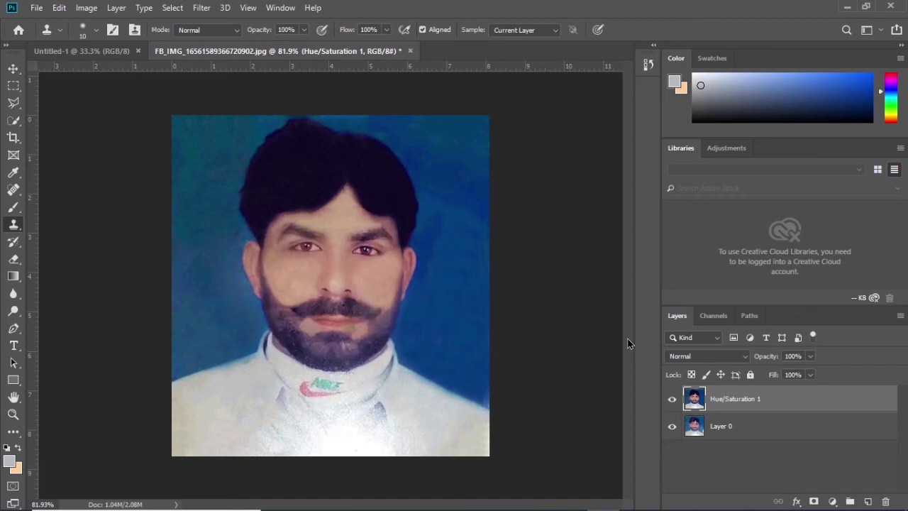
left_click(671, 400)
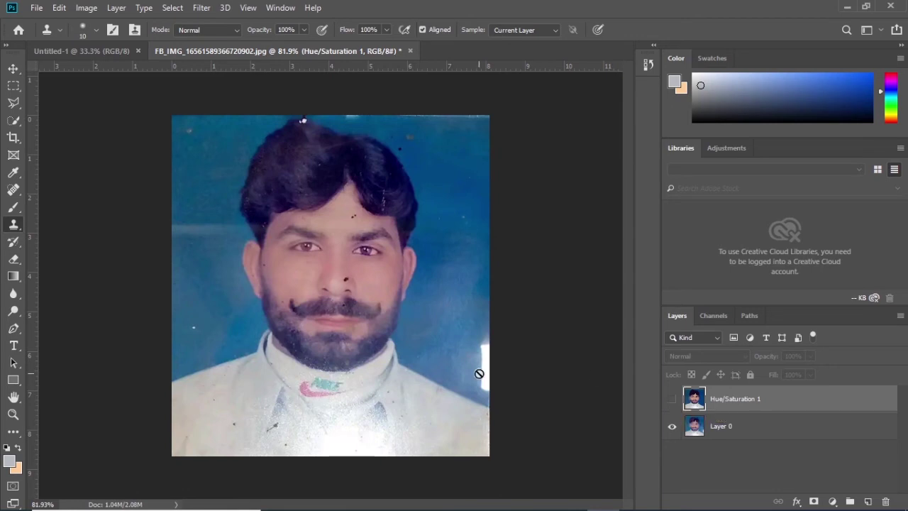
left_click(671, 400)
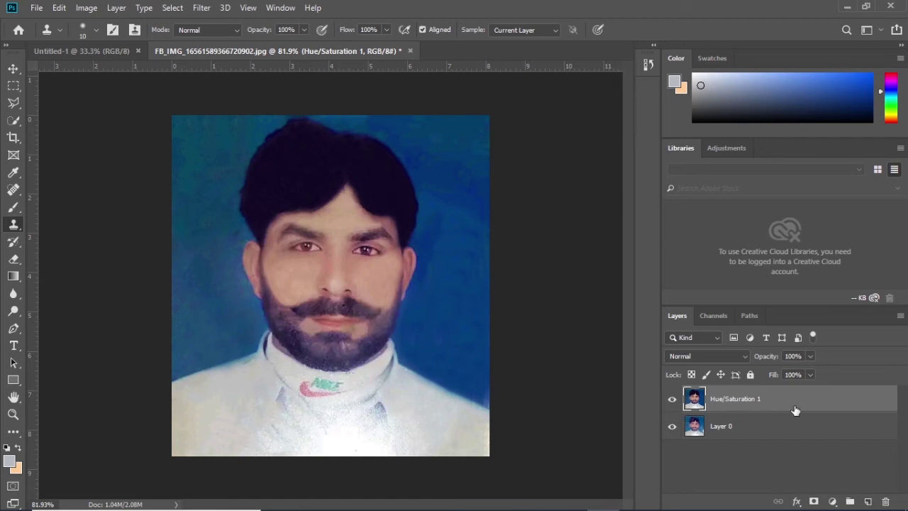
Delete the Hue/Saturation 1 layer so only Layer 0 remains.
left_click_drag(795, 418, 885, 494)
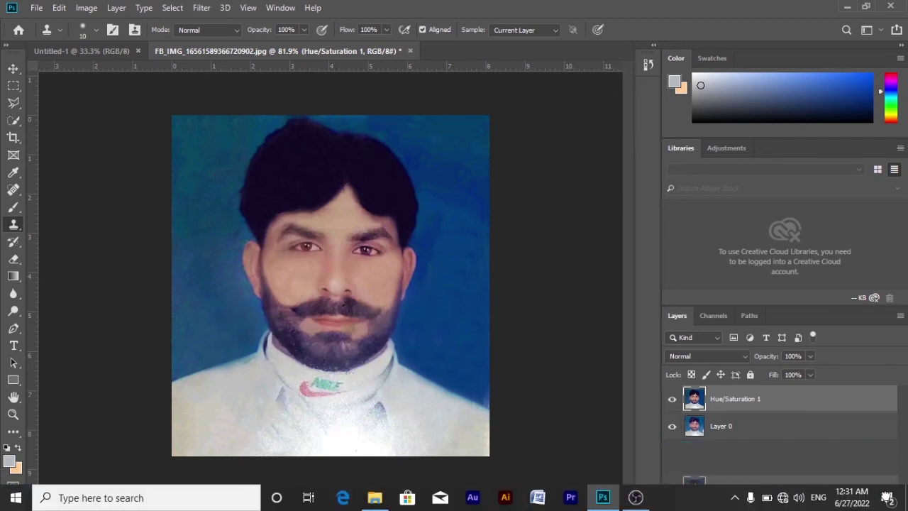
left_click_drag(885, 495, 845, 438)
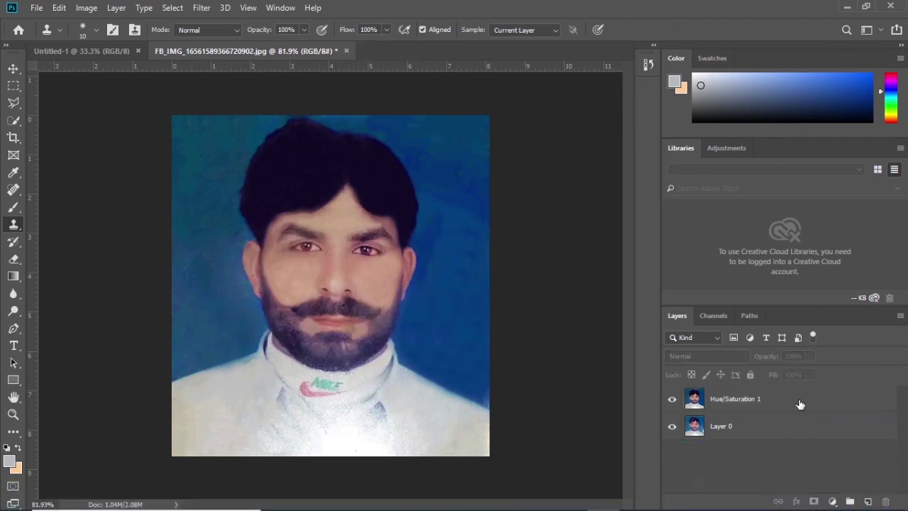
left_click_drag(800, 402, 884, 500)
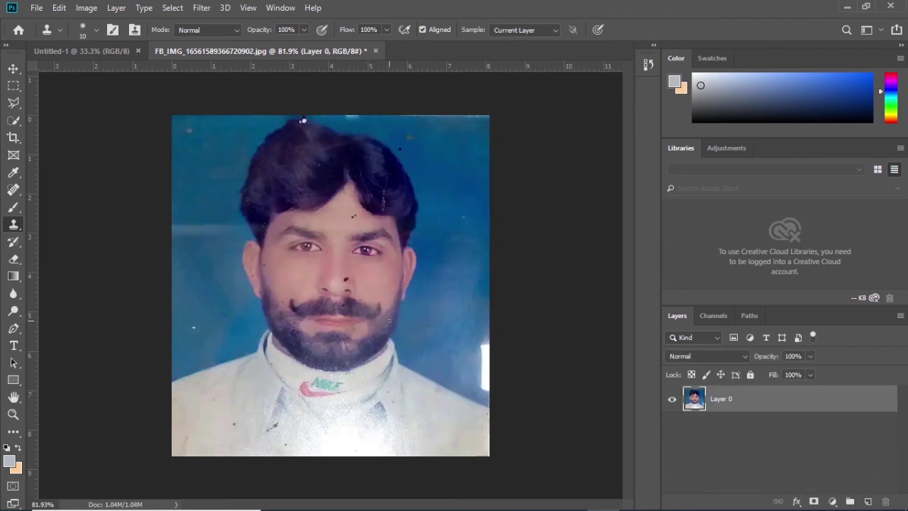
scroll(389, 321, "up", 5)
scroll(333, 269, "down", 4)
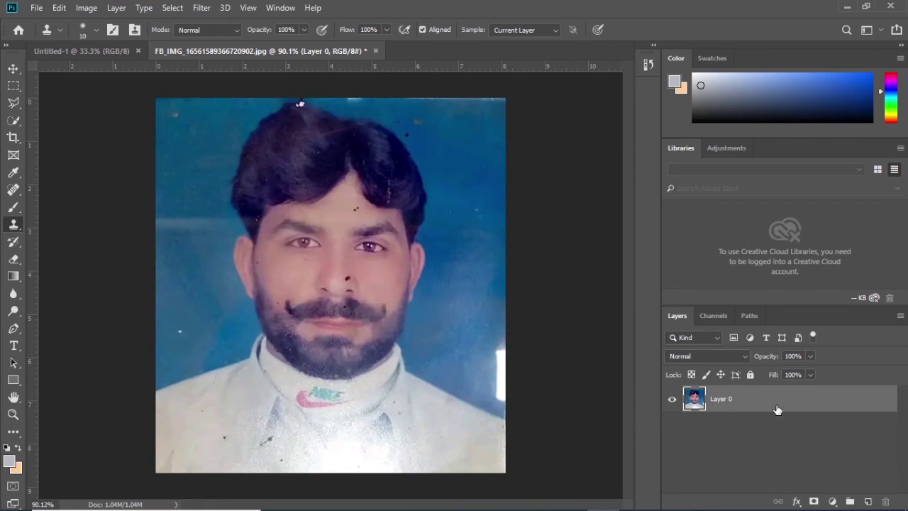
Duplicate Layer 0 into a Layer 0 copy placed above the original.
mouse_move(777, 411)
left_mouse_down()
mouse_move(807, 426)
mouse_move(792, 406)
left_mouse_up()
key("ctrl+j")
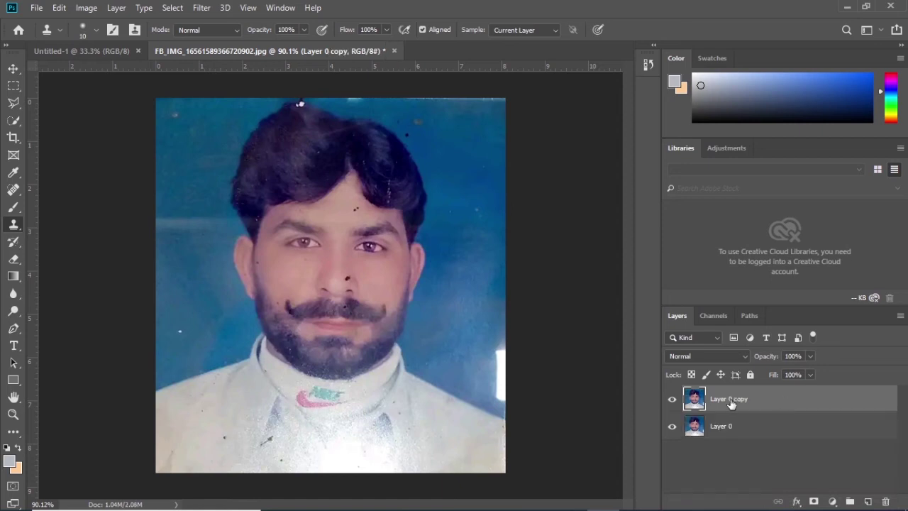
key("ctrl+z")
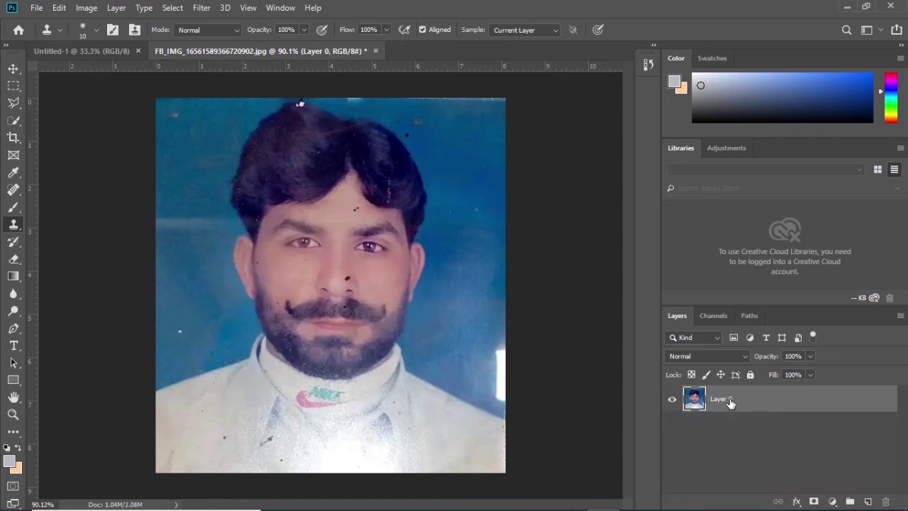
left_click_drag(731, 401, 871, 501)
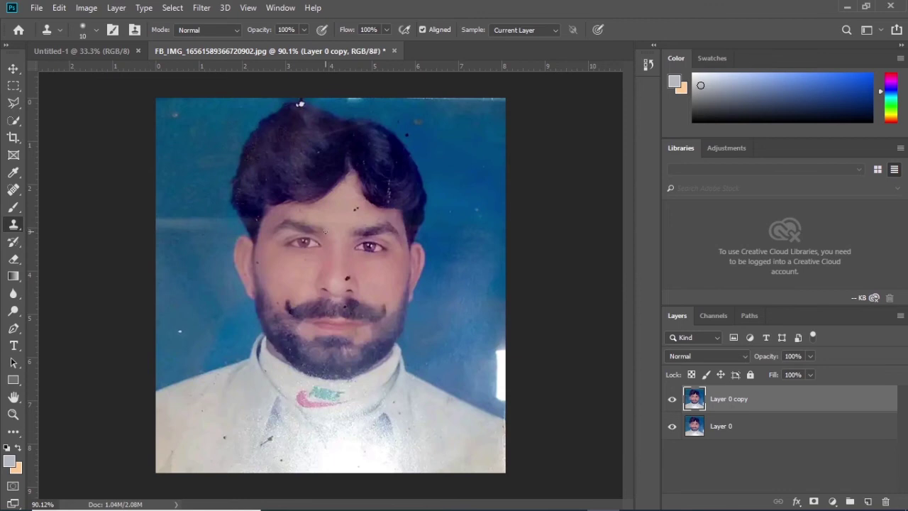
scroll(329, 234, "up", 1)
scroll(340, 235, "up", 1)
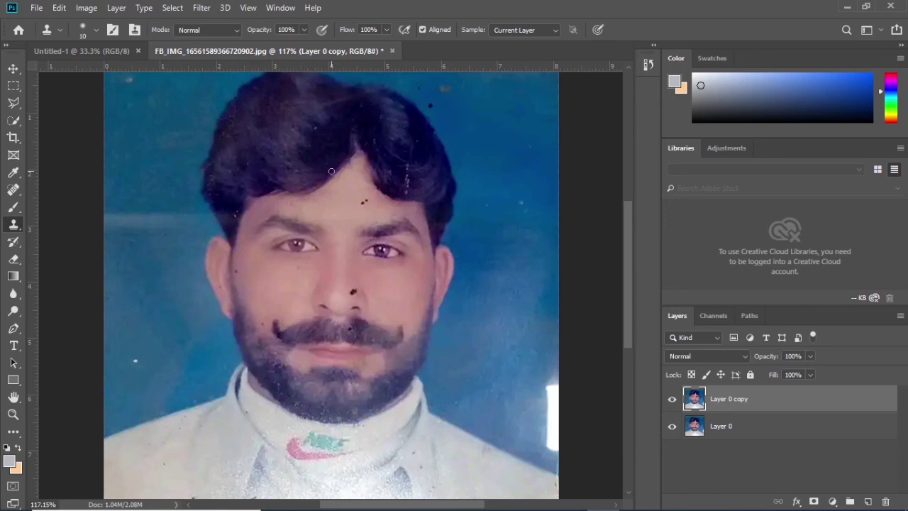
scroll(341, 182, "down", 1)
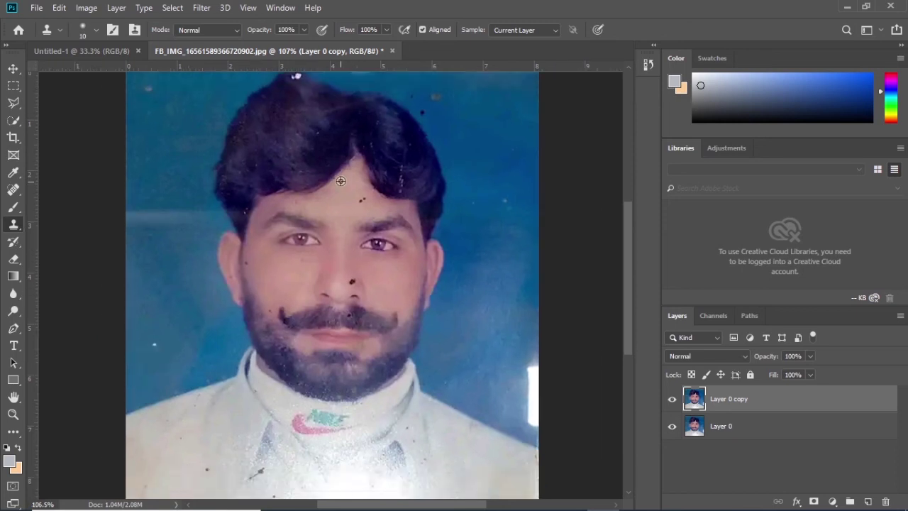
scroll(334, 173, "down", 1)
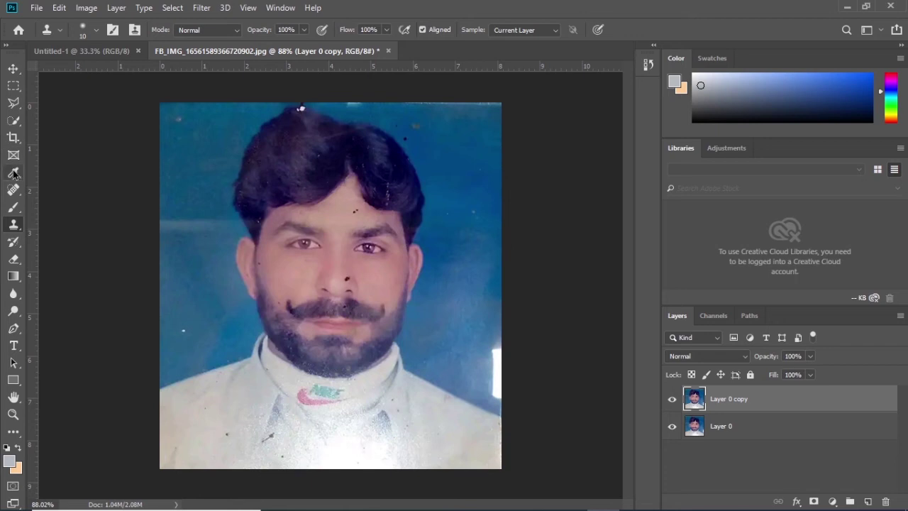
Switch to the Spot Healing Brush from the healing tool group and zoom in.
left_click(15, 190)
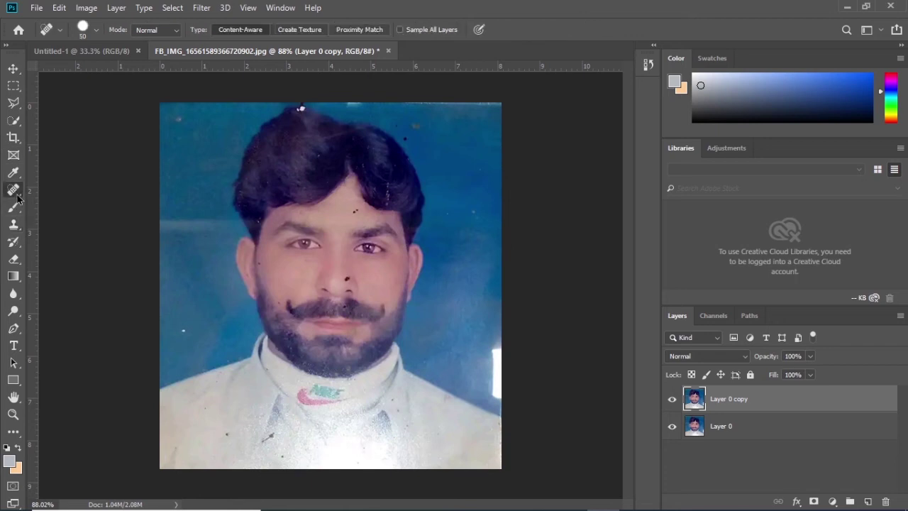
right_click(15, 193)
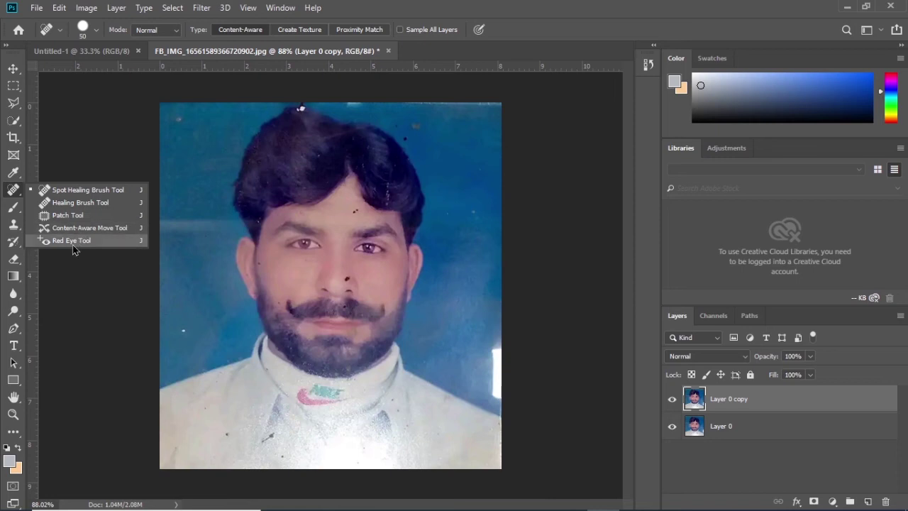
left_click(63, 190)
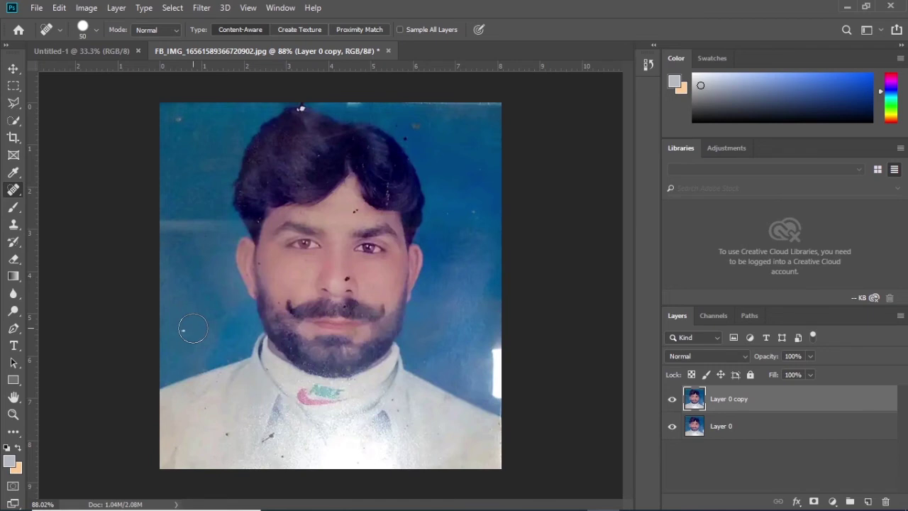
scroll(193, 326, "up", 2)
scroll(192, 321, "up", 2)
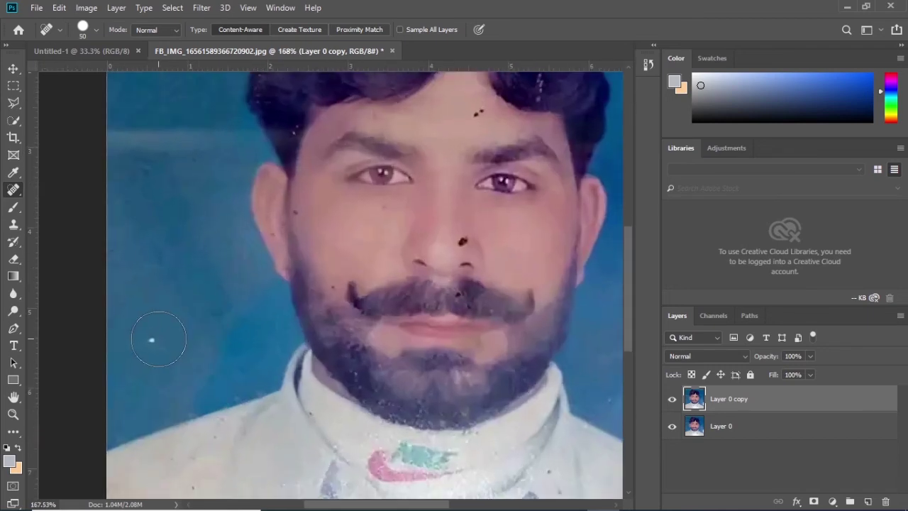
Heal the white specks in the left, lower-left and top-left blue background.
left_click(152, 341)
left_click(213, 375)
left_click(232, 381)
left_click(200, 384)
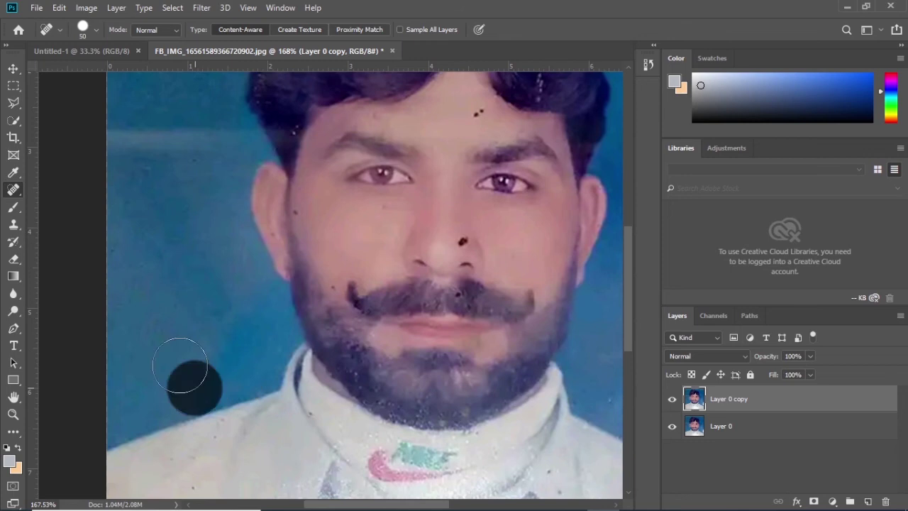
left_click_drag(162, 163, 160, 270)
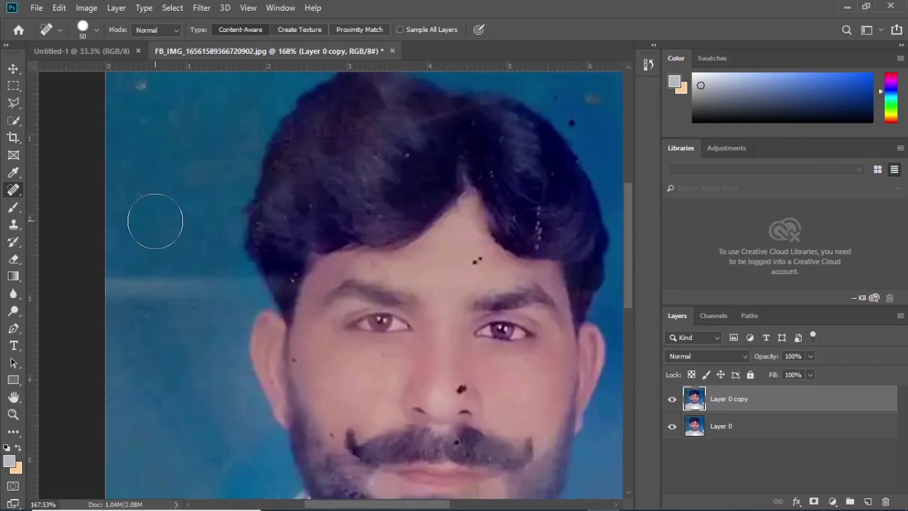
left_click(151, 107)
left_click_drag(166, 188, 172, 299)
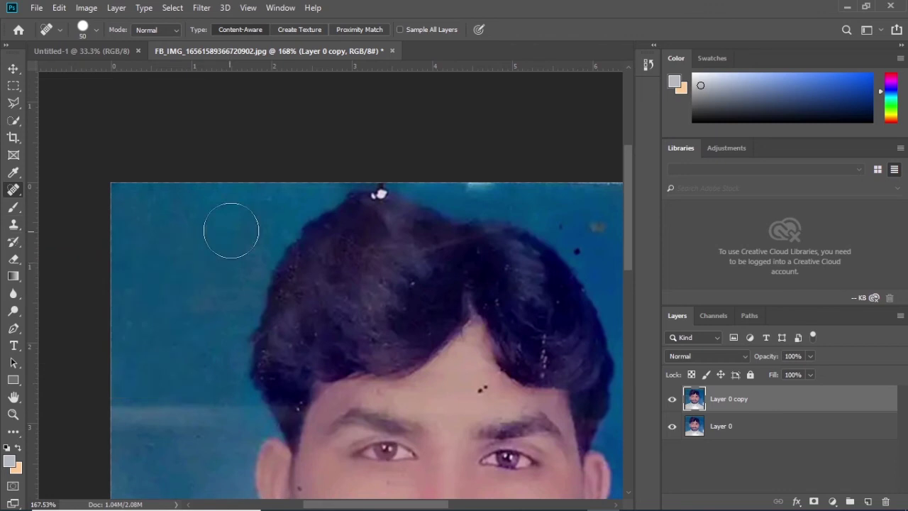
Heal the scattered spots in the blue background right of and beside the hair.
left_click(269, 202)
left_click_drag(451, 249, 220, 293)
left_click_drag(300, 263, 277, 162)
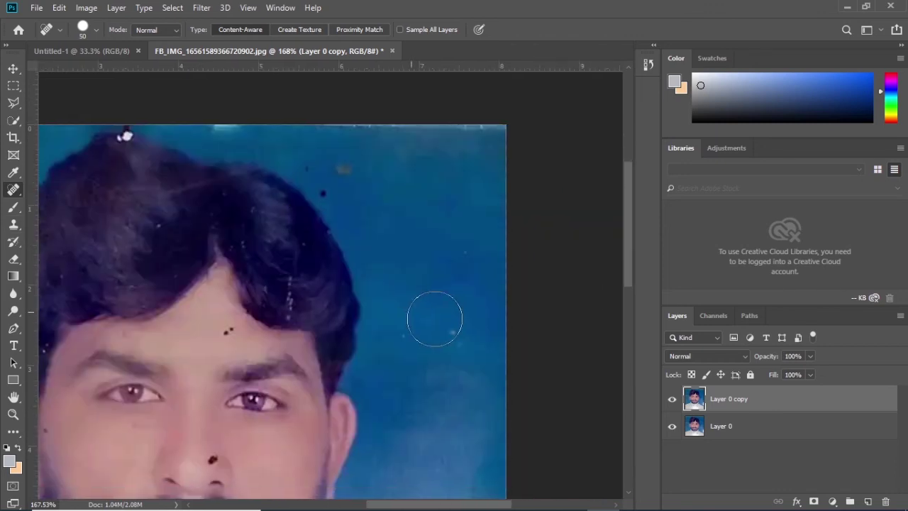
left_click(442, 328)
left_click(463, 263)
left_click(340, 169)
left_click(334, 186)
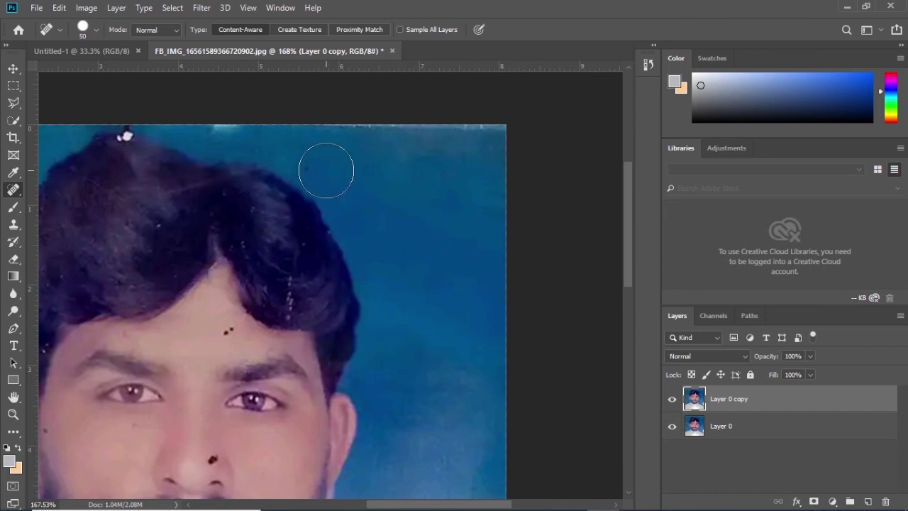
Heal the streak running along the photo's top edge above the hair.
left_click_drag(389, 146, 535, 151)
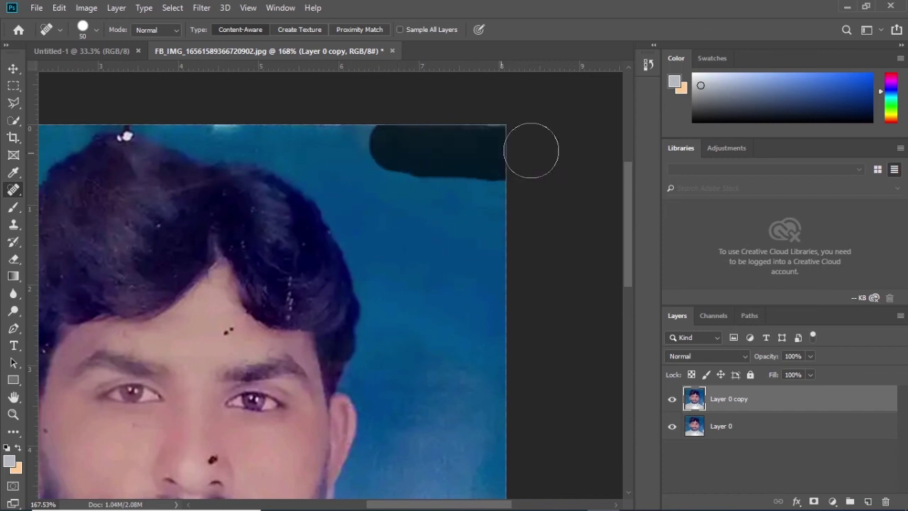
left_click_drag(337, 142, 458, 142)
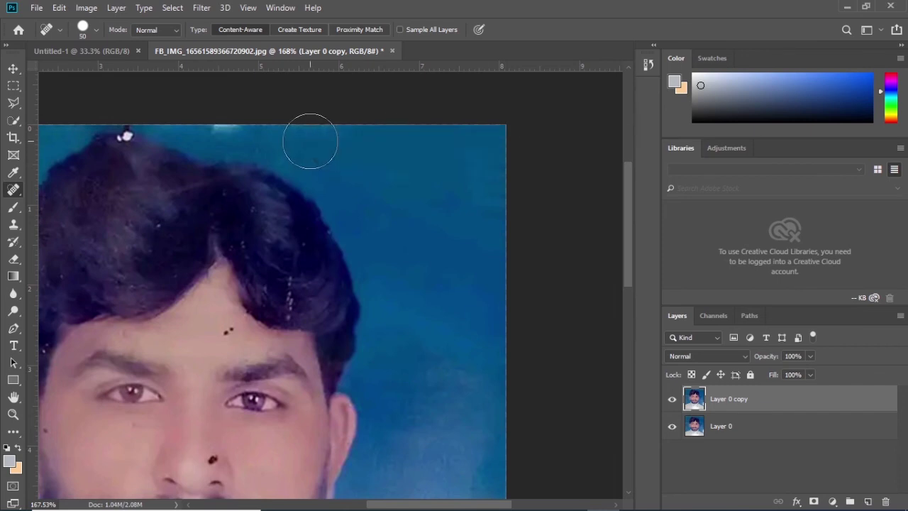
mouse_move(307, 142)
left_mouse_down()
mouse_move(430, 140)
mouse_move(324, 142)
left_mouse_up()
left_click_drag(216, 135, 292, 137)
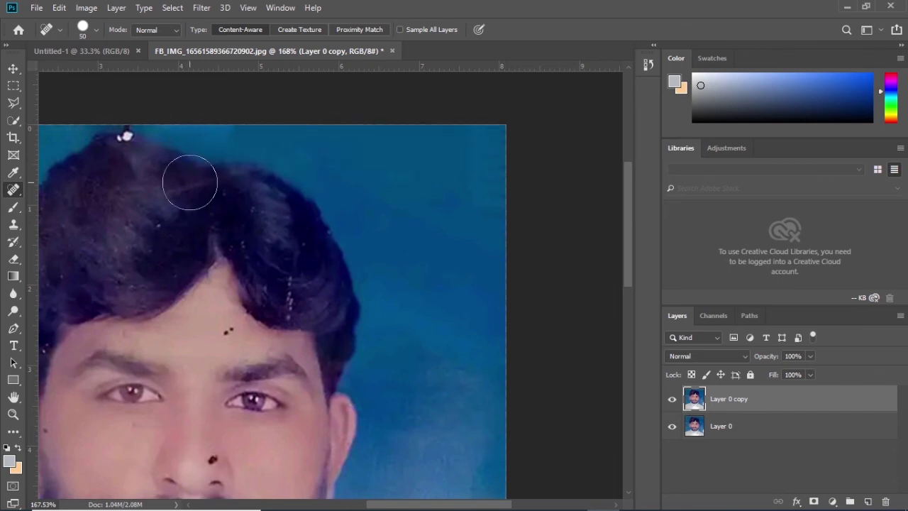
scroll(190, 210, "up", 3)
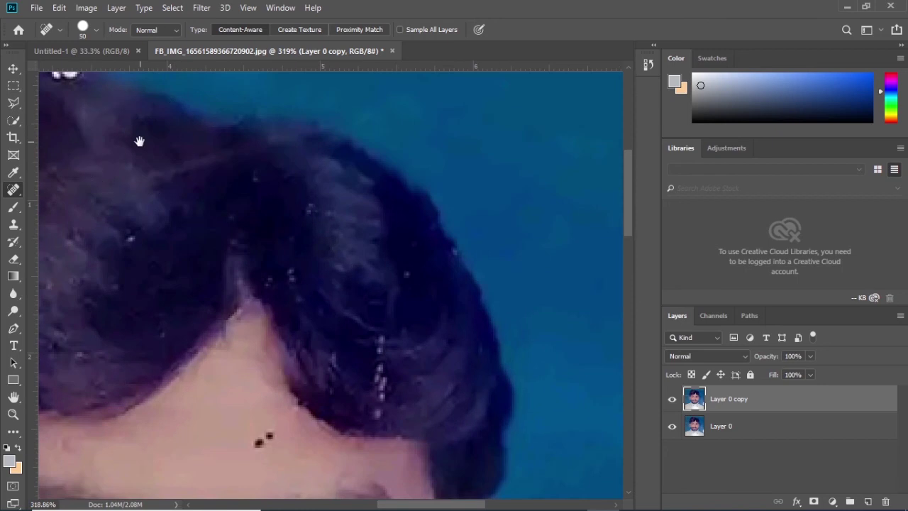
left_click_drag(137, 138, 274, 304)
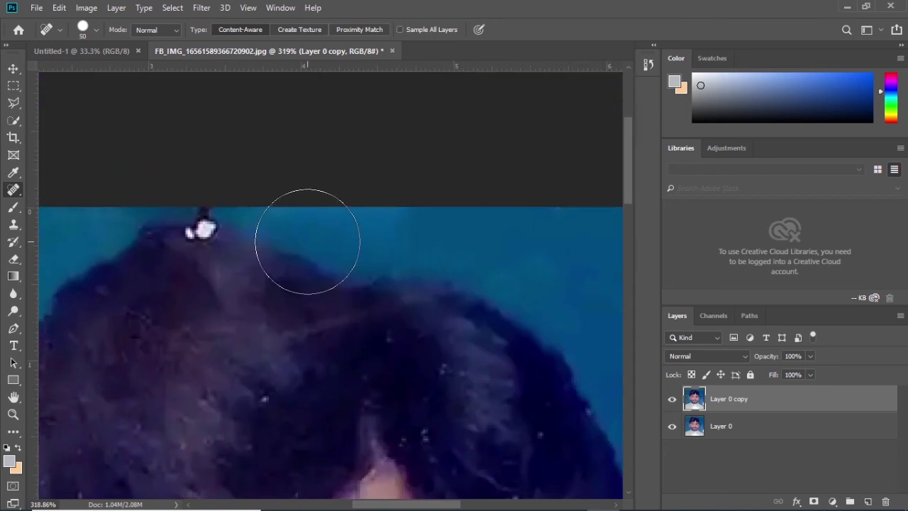
With a smaller brush, remove the white spot atop the hair and the stains above it.
key("bracketleft")
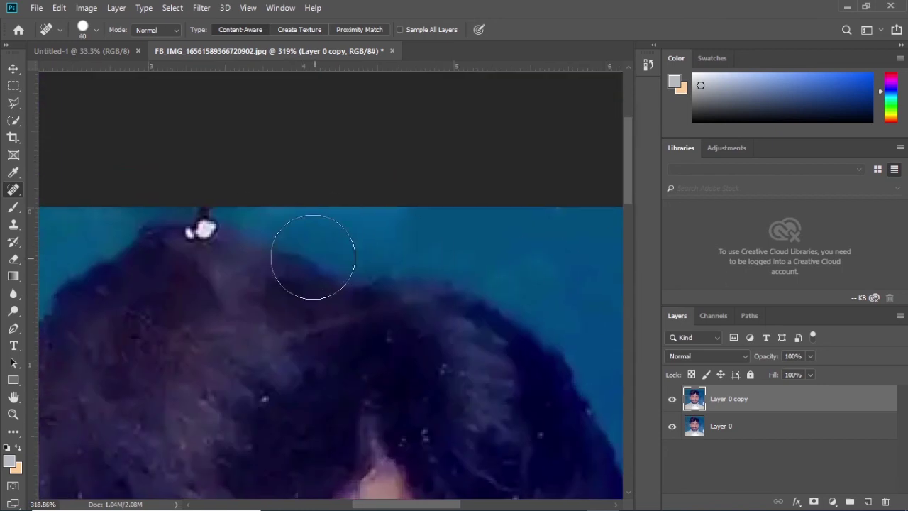
key("bracketleft")
key("bracketleft")
key("bracketleft")
left_click_drag(206, 227, 188, 227)
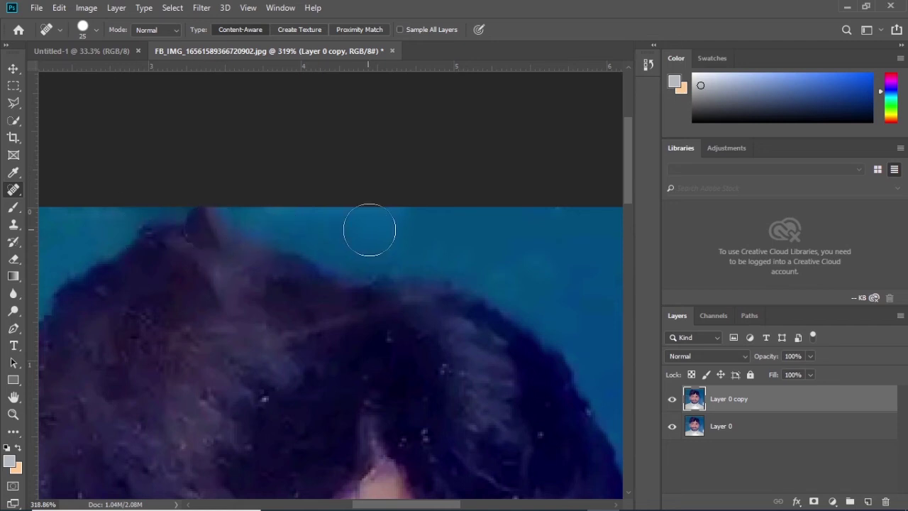
left_click_drag(369, 229, 568, 229)
left_click_drag(296, 228, 497, 229)
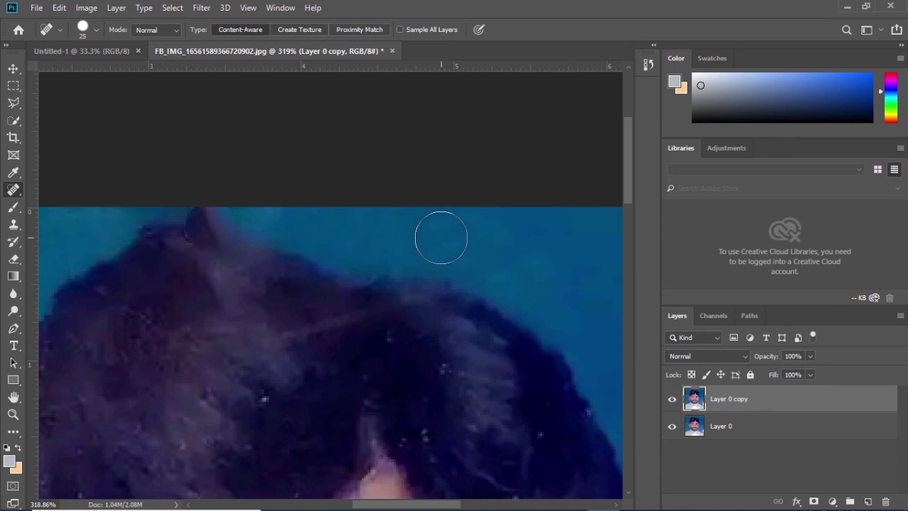
scroll(441, 237, "down", 2)
scroll(441, 237, "down", 2)
scroll(440, 237, "down", 1)
Blend the white right-edge strip and nearby background blotches into the blue background.
scroll(440, 237, "down", 1)
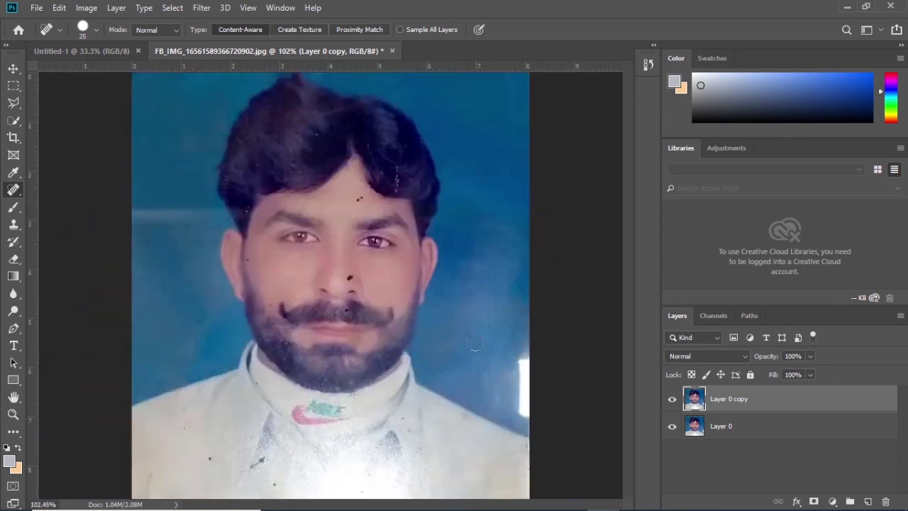
scroll(474, 342, "up", 1)
scroll(508, 359, "up", 2)
left_click_drag(537, 347, 537, 489)
left_click_drag(535, 323, 535, 436)
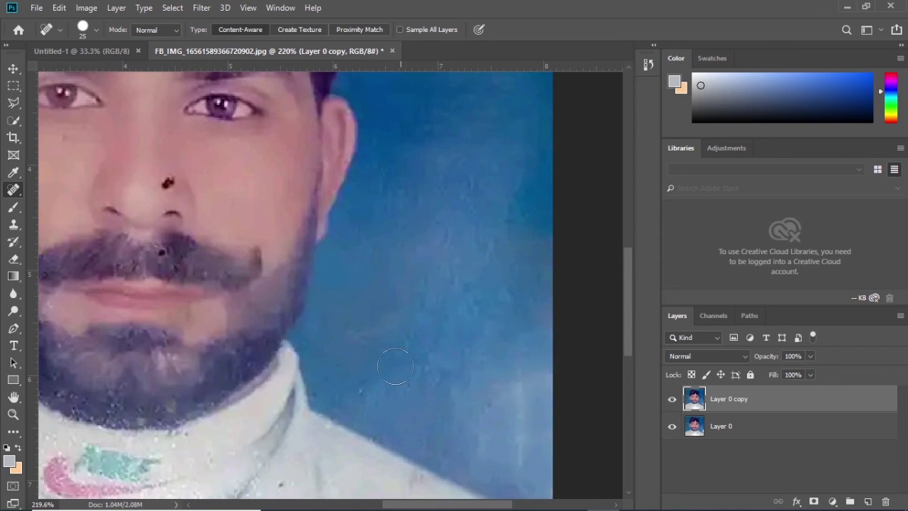
left_click_drag(371, 247, 390, 288)
left_click_drag(471, 181, 495, 237)
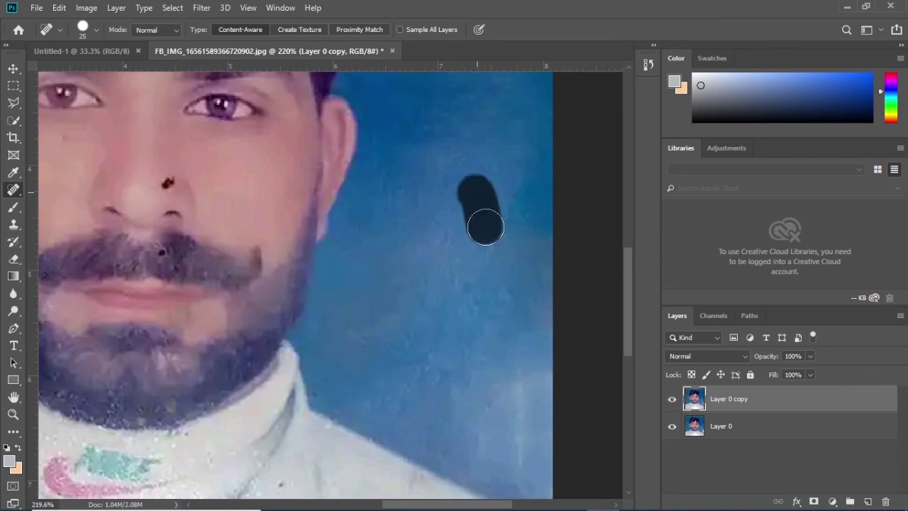
left_click_drag(523, 152, 541, 222)
left_click(443, 113)
left_click_drag(405, 91, 398, 167)
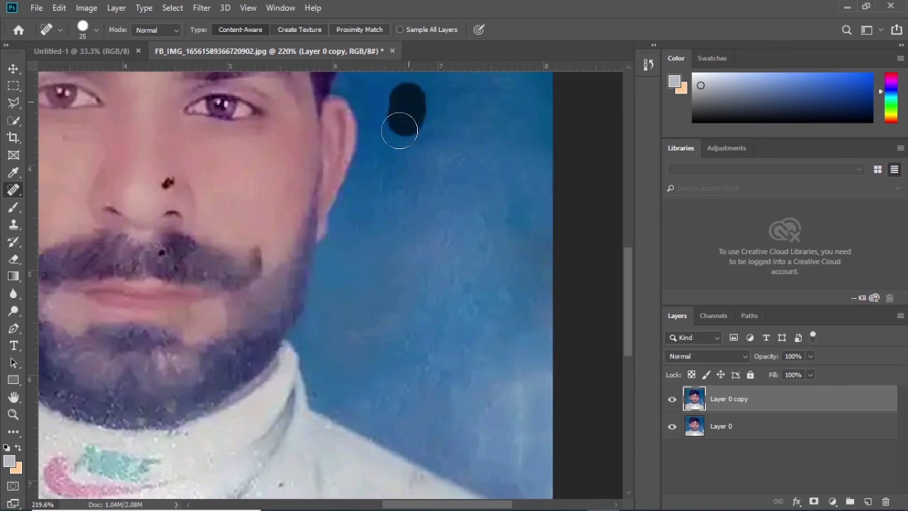
Heal the white specks in the upper-left and lower-left hair.
left_click_drag(135, 156, 283, 416)
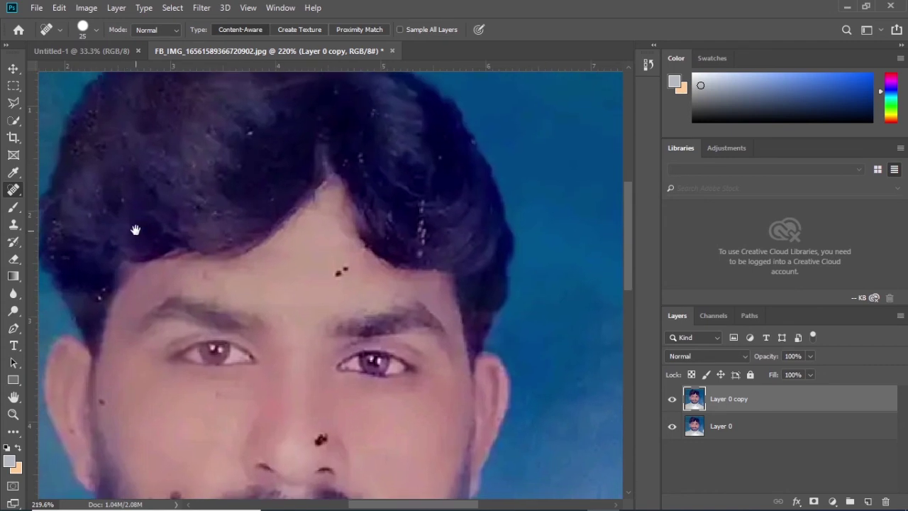
mouse_move(136, 229)
left_mouse_down()
mouse_move(219, 221)
mouse_move(195, 211)
left_mouse_up()
left_click_drag(219, 148, 174, 259)
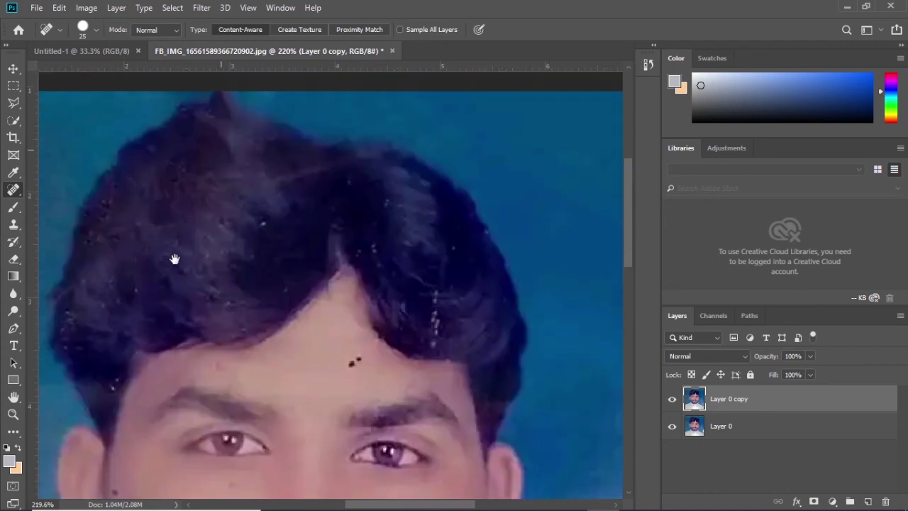
left_click_drag(262, 221, 248, 237)
left_click(253, 225)
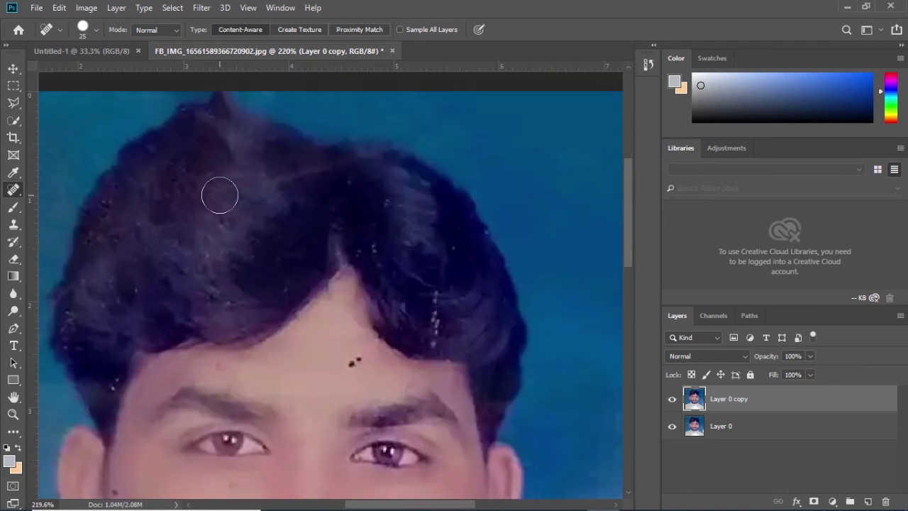
left_click_drag(222, 179, 198, 234)
left_click(143, 198)
mouse_move(119, 344)
left_mouse_down()
mouse_move(138, 284)
mouse_move(128, 299)
left_mouse_up()
left_click(134, 279)
left_click(75, 314)
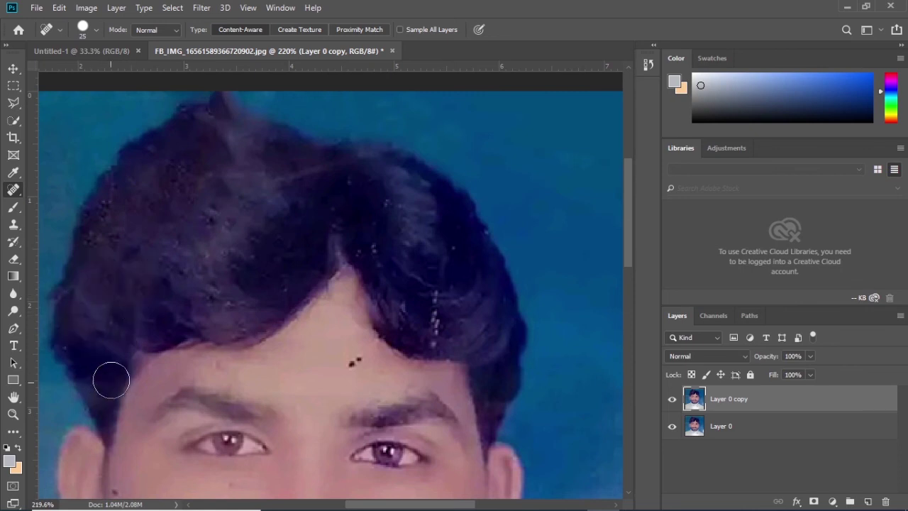
Clean specks along the hair's left edge, top, and above the forehead.
left_click_drag(95, 338, 69, 342)
left_click(69, 343)
left_click_drag(107, 284, 107, 248)
left_click(107, 202)
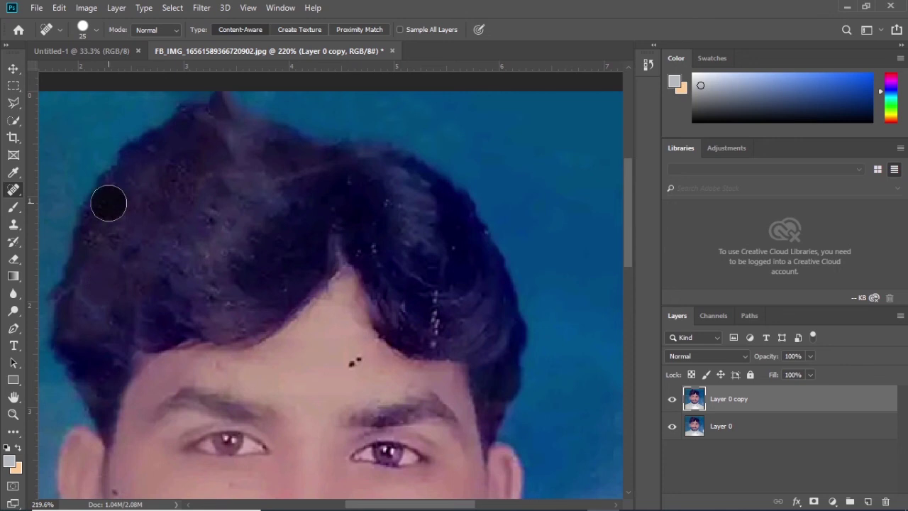
left_click_drag(156, 149, 180, 146)
left_click(205, 126)
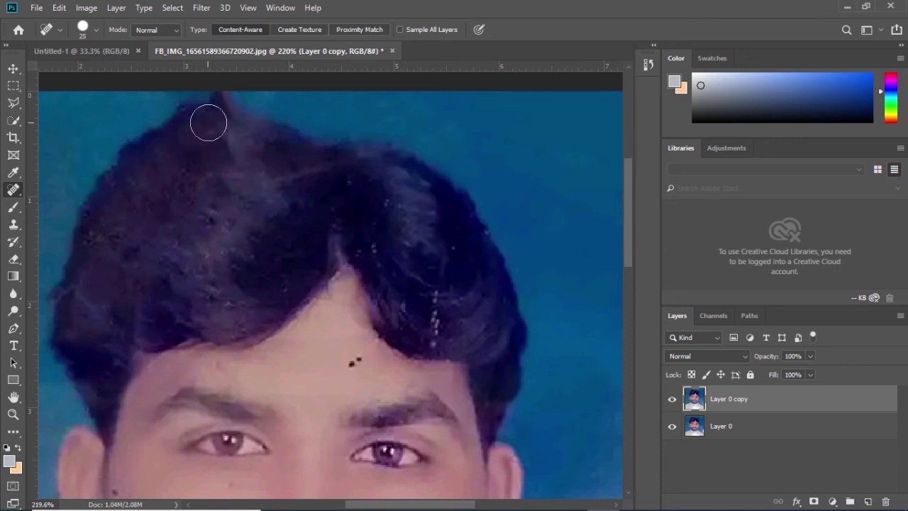
left_click(259, 164)
left_click(284, 257)
left_click(248, 305)
left_click(226, 278)
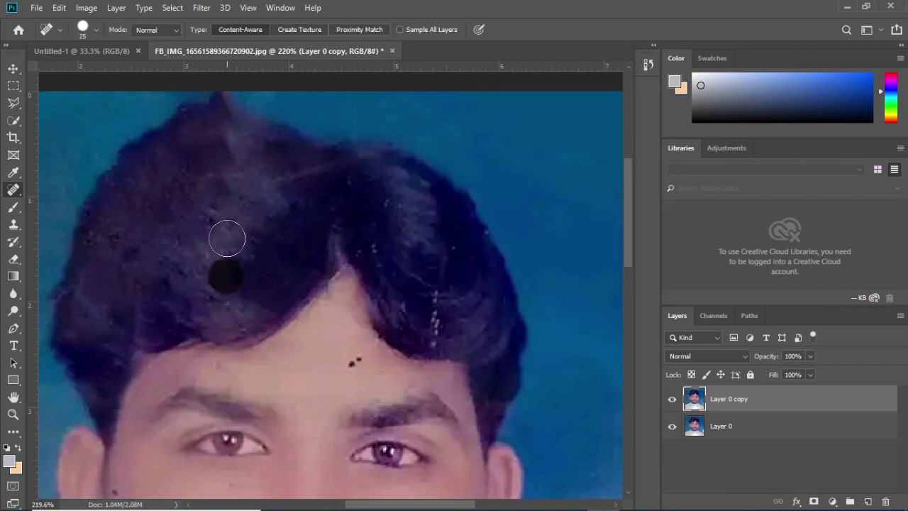
left_click(330, 187)
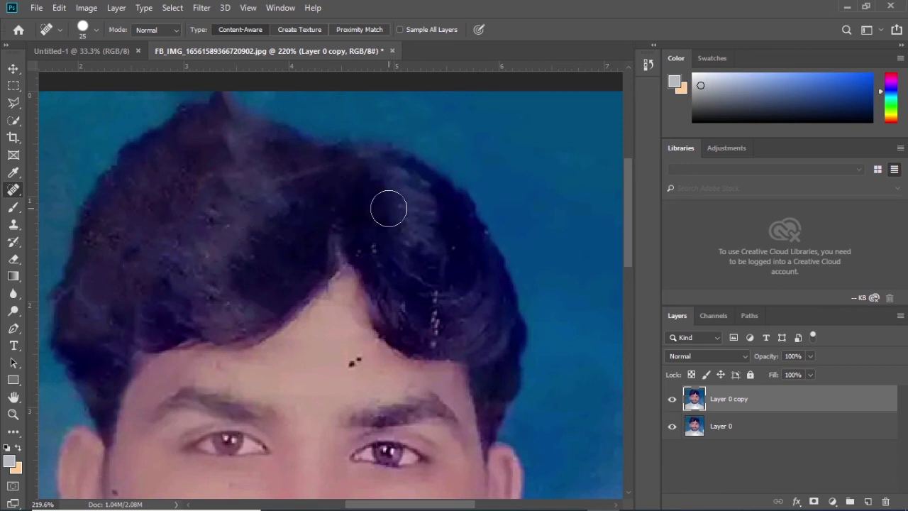
Remove the white specks along the hair's right side and middle.
left_click(437, 246)
left_click(454, 247)
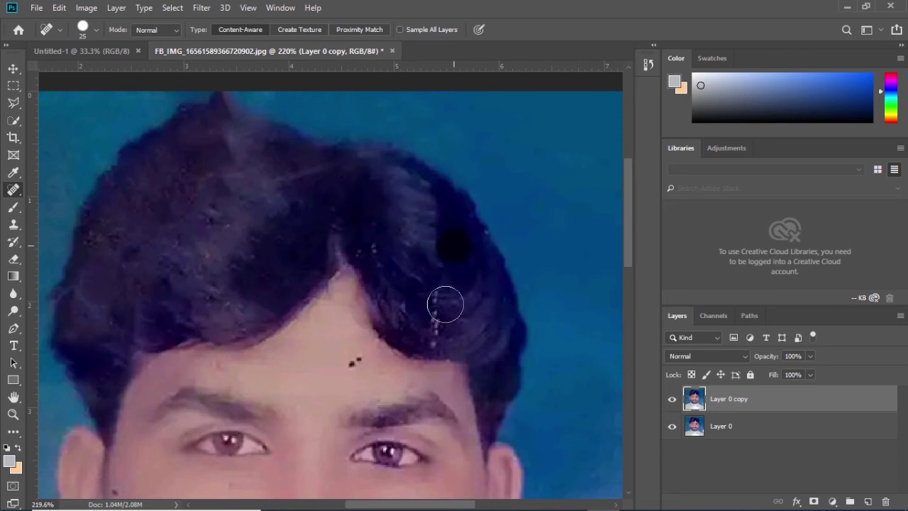
left_click(438, 295)
left_click(445, 328)
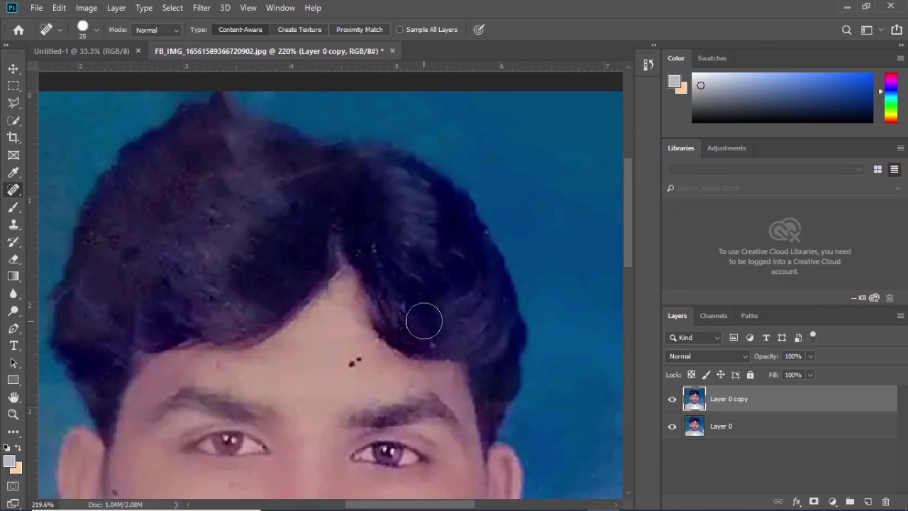
left_click(384, 255)
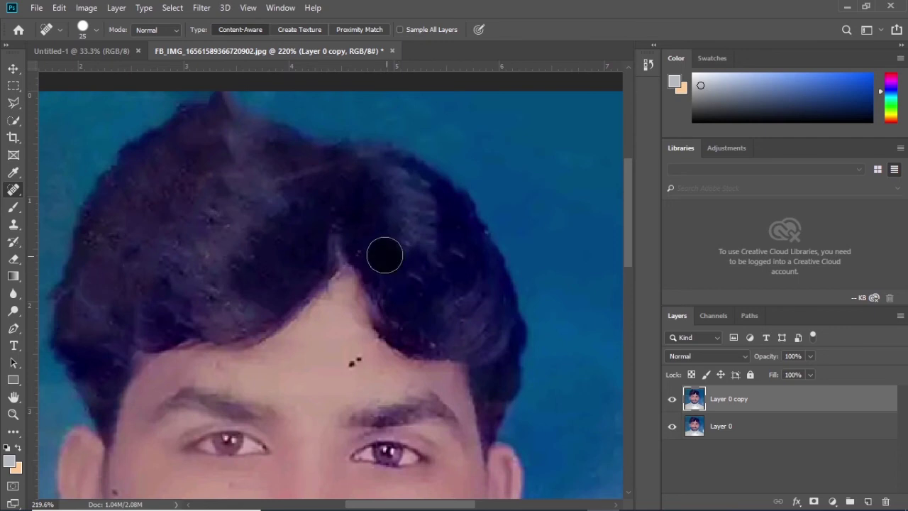
left_click(465, 257)
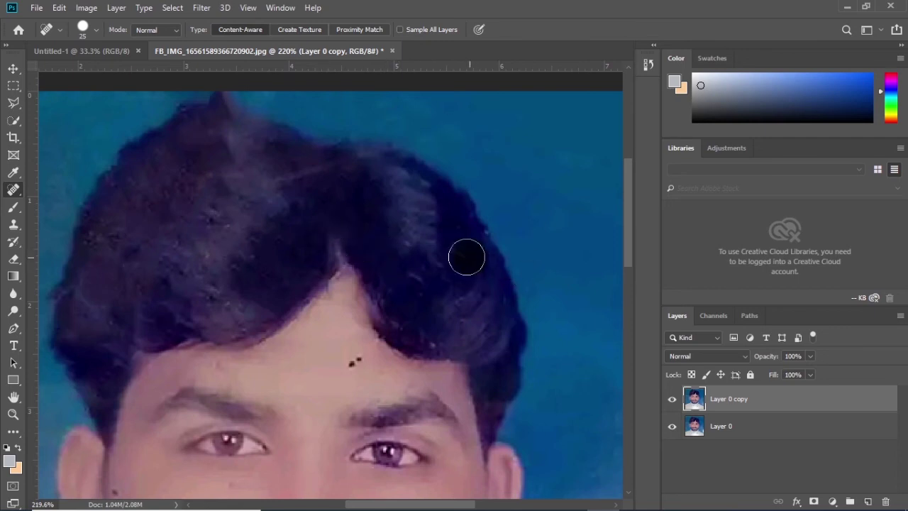
left_click(419, 285)
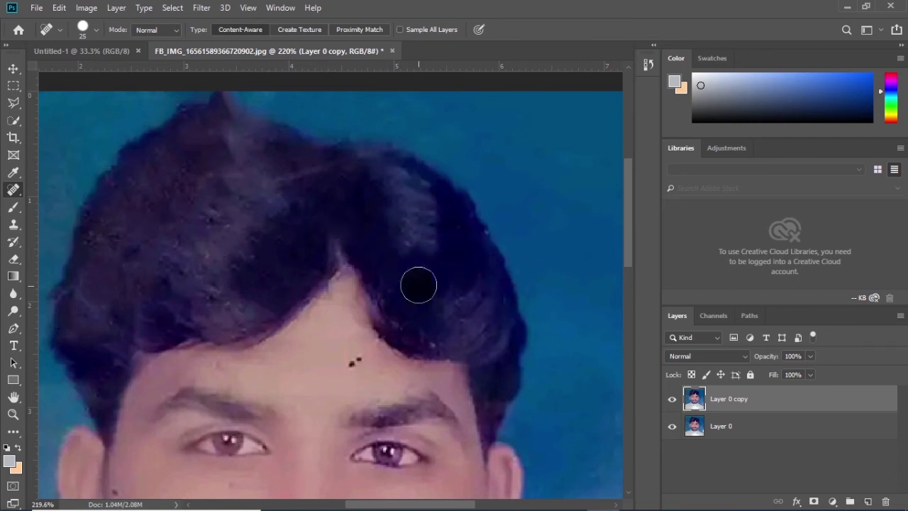
left_click(442, 336)
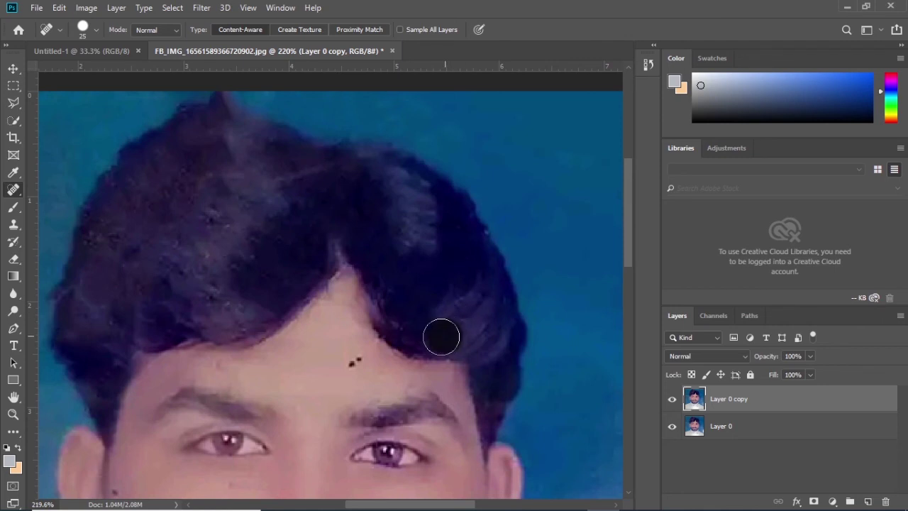
left_click(408, 318)
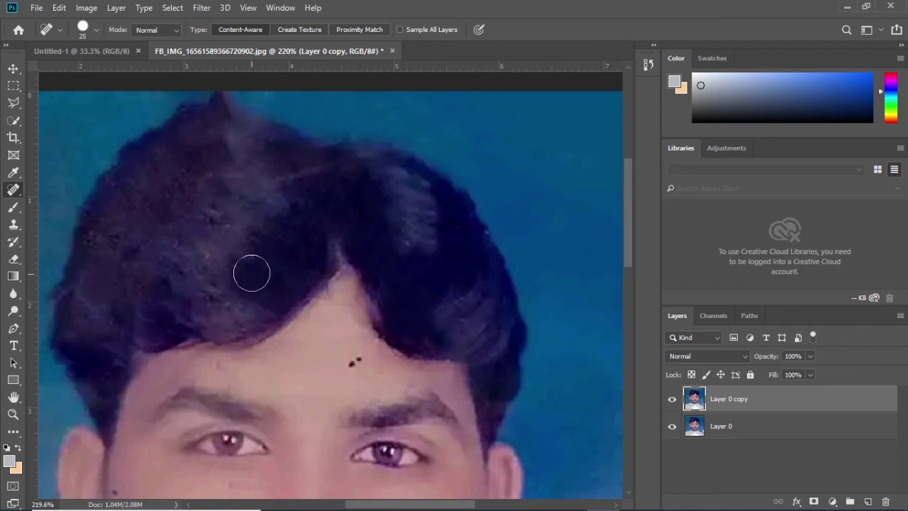
left_click(203, 227)
left_click(222, 231)
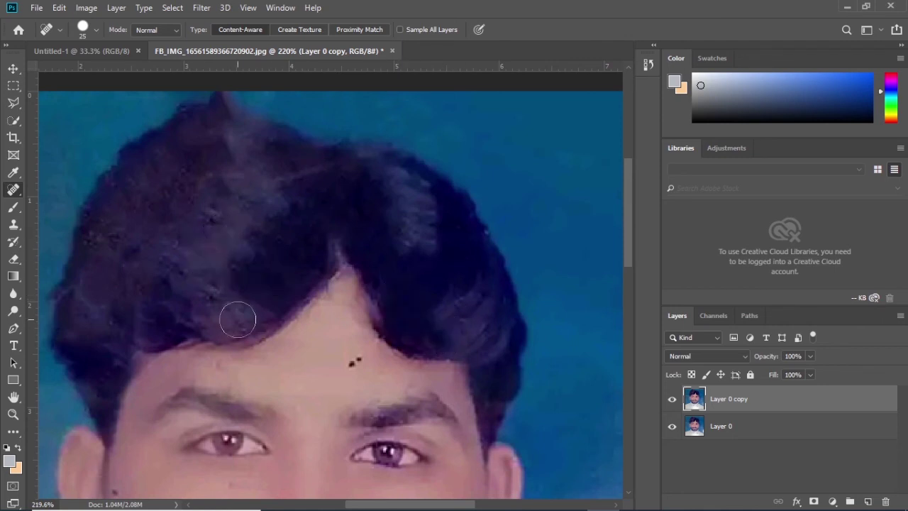
left_click(237, 320)
Paint out the remaining specks across the upper-left and lower-left hair.
left_click_drag(193, 174, 161, 213)
left_click_drag(197, 150, 162, 209)
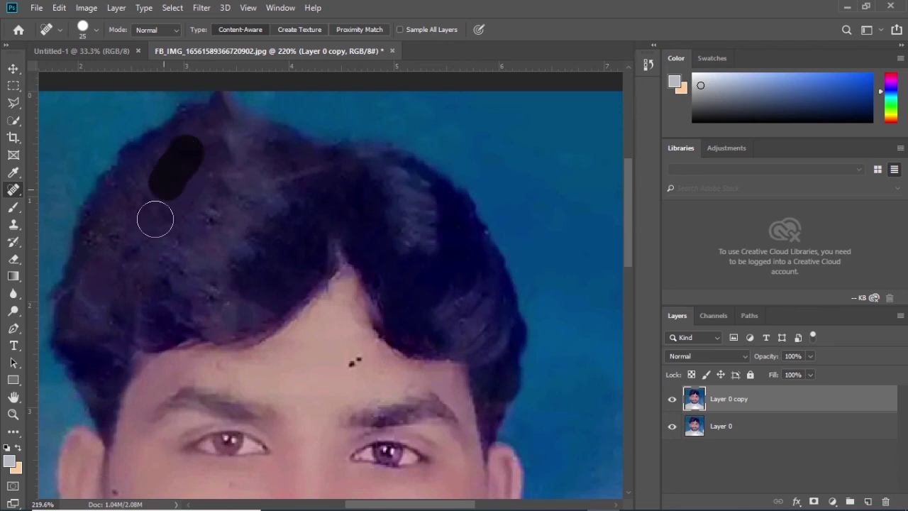
left_click_drag(226, 174, 174, 230)
left_click_drag(164, 296, 182, 304)
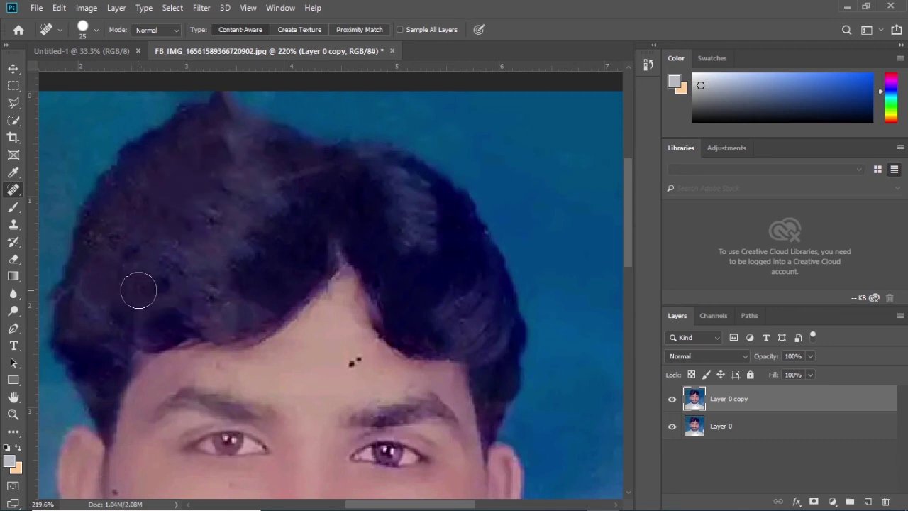
mouse_move(192, 273)
left_mouse_down()
mouse_move(146, 310)
mouse_move(200, 311)
mouse_move(230, 278)
left_mouse_up()
left_click(299, 247)
left_click(120, 335)
left_click(134, 235)
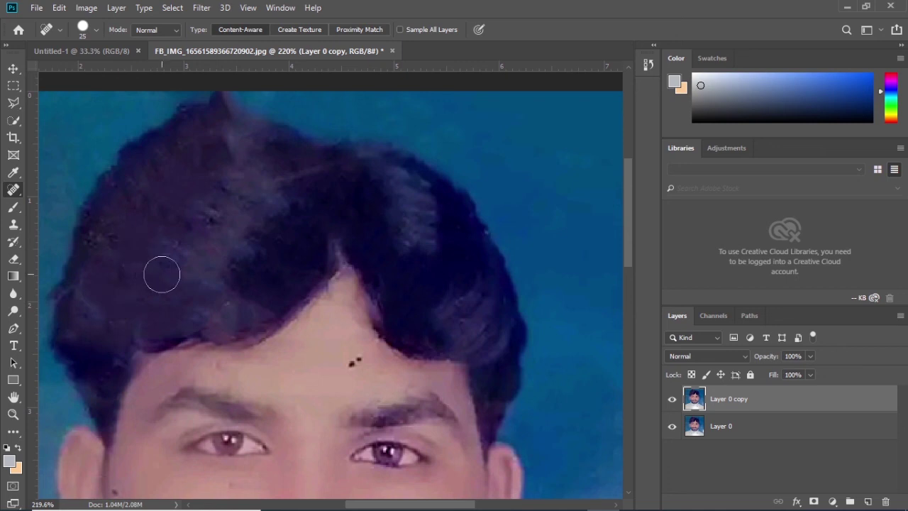
Heal the dark mole and small spots on the forehead.
scroll(164, 276, "down", 3)
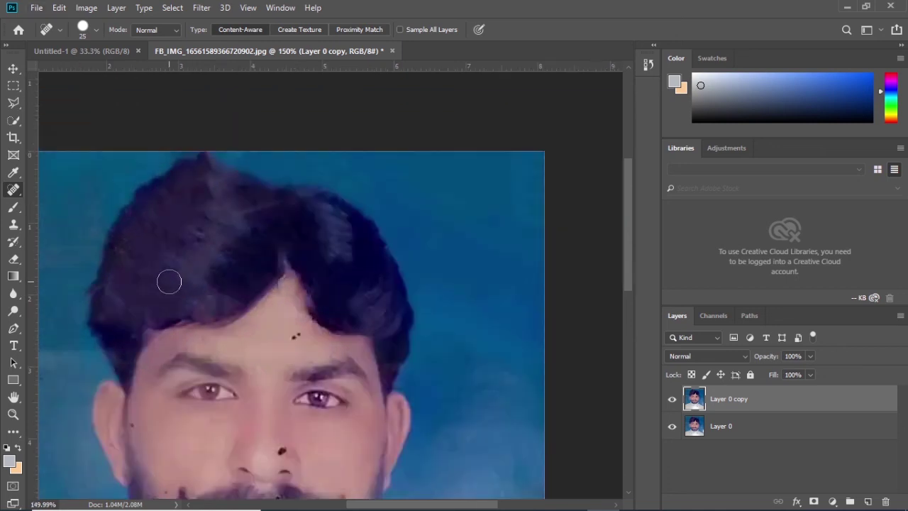
scroll(168, 279, "down", 2)
scroll(178, 283, "up", 5)
left_click(237, 302)
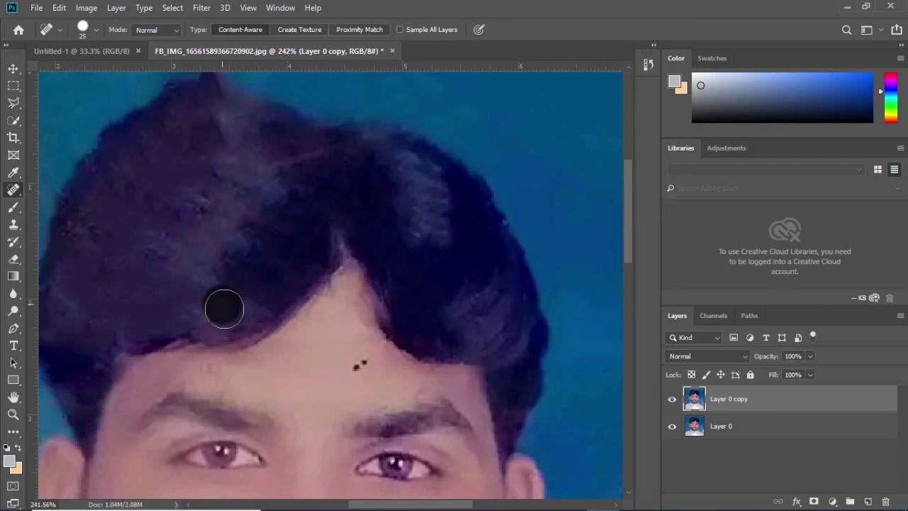
left_click(359, 365)
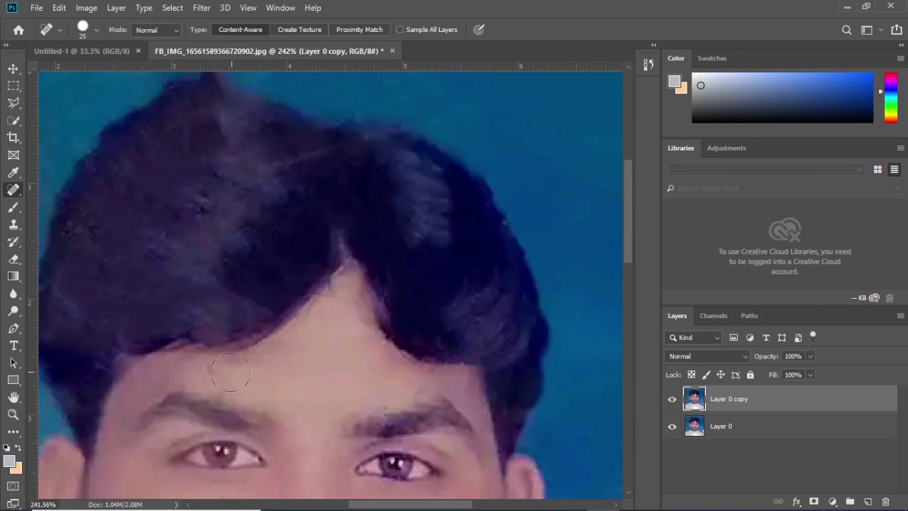
left_click(183, 373)
left_click(336, 343)
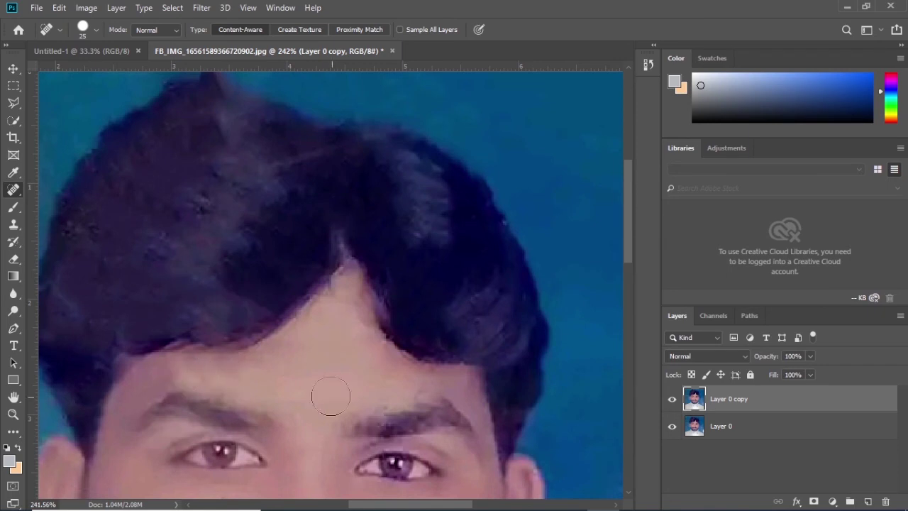
Heal the dark spots on the cheek, beard and left edge of the mustache.
left_click_drag(322, 365, 306, 293)
left_click_drag(298, 374, 304, 351)
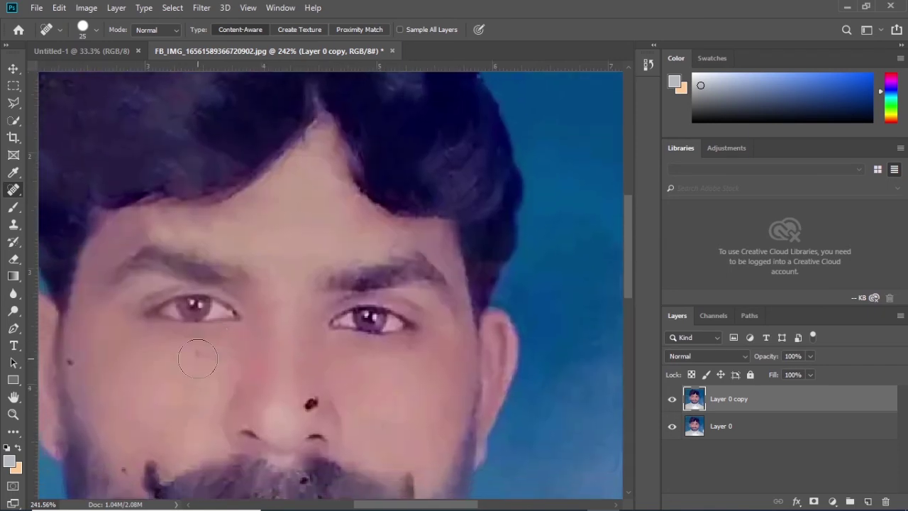
left_click_drag(171, 385, 284, 341)
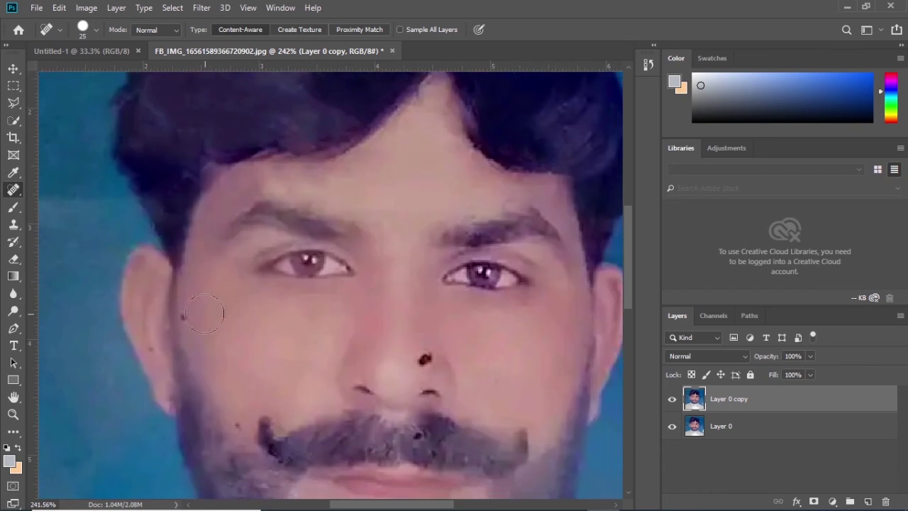
left_click(184, 317)
left_click(240, 416)
left_click(265, 422)
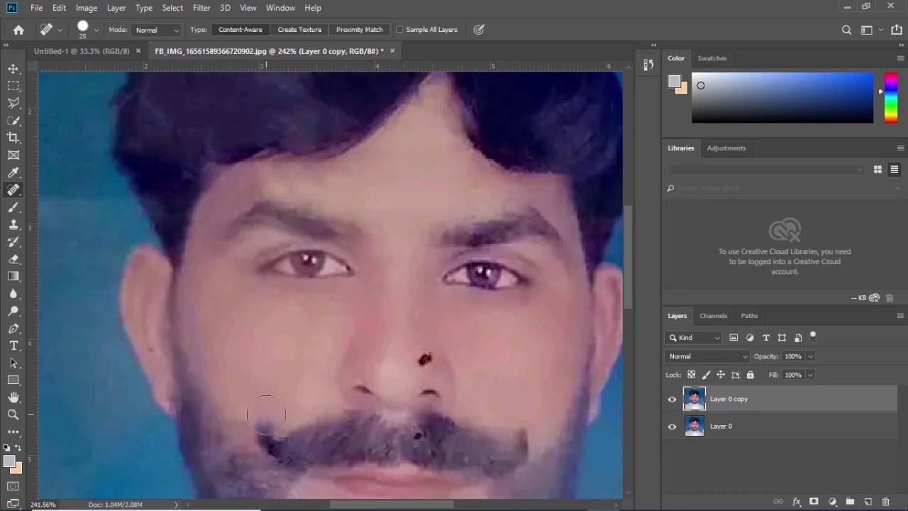
left_click(266, 420)
left_click_drag(273, 418, 248, 419)
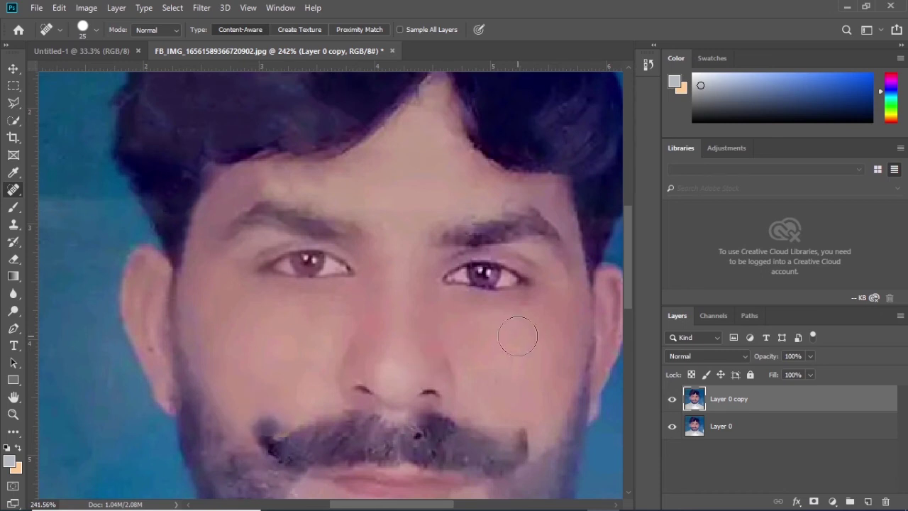
Heal the specks near the right eyebrow, between the brows and on the forehead.
left_click_drag(517, 336, 377, 357)
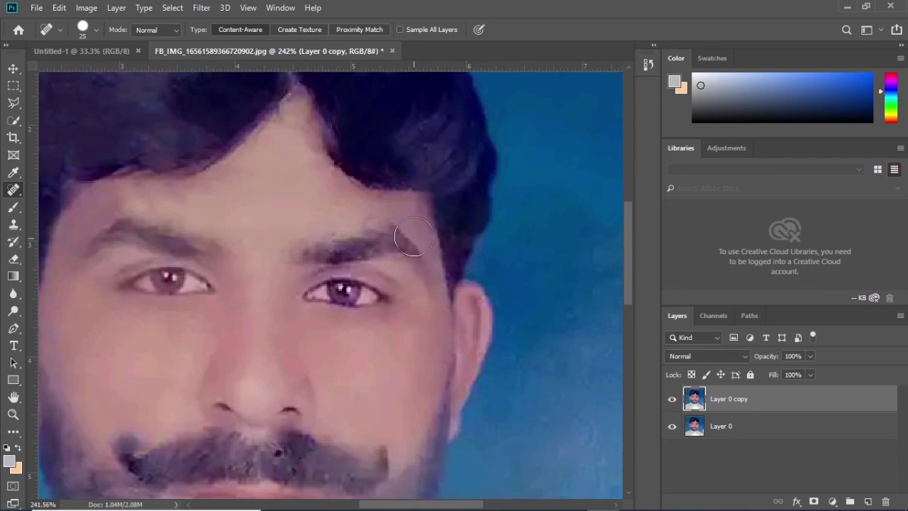
left_click(412, 213)
left_click(316, 220)
left_click(224, 197)
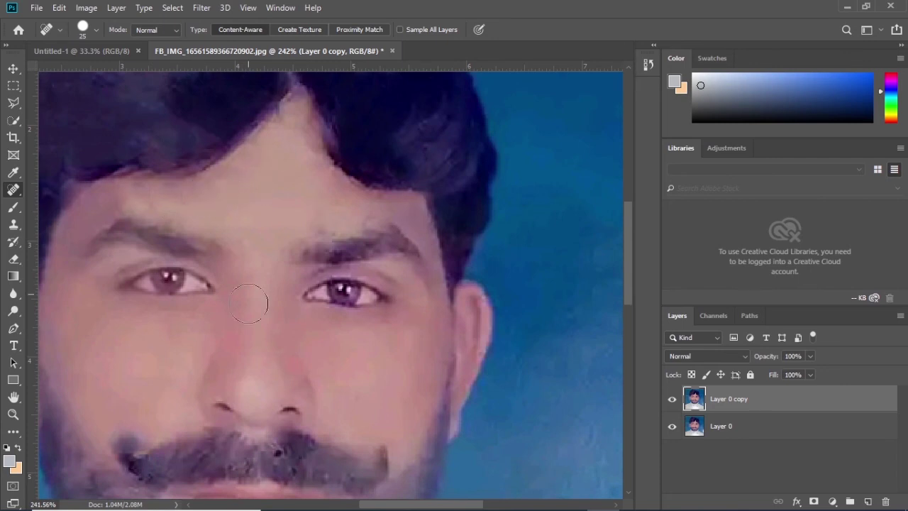
Spot-heal the specks and the streak on the left of the shirt, shoulder and collar.
scroll(291, 369, "down", 2)
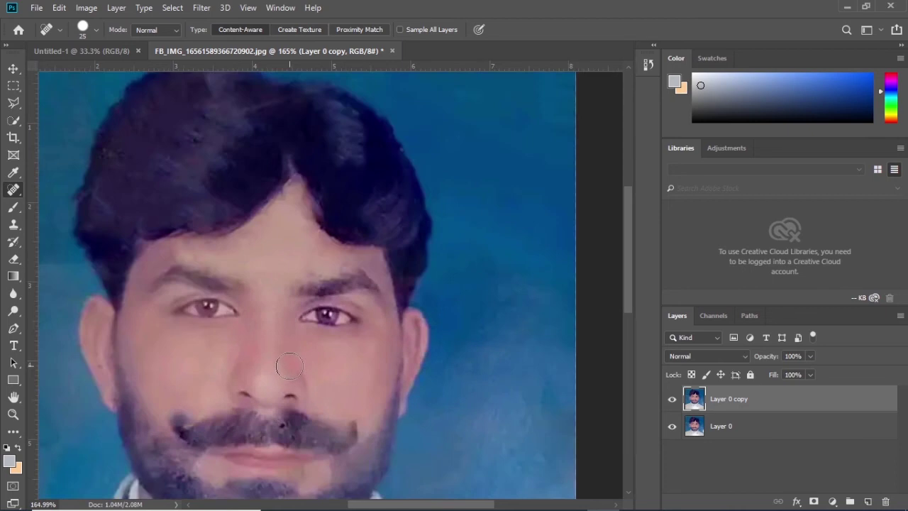
scroll(290, 368, "down", 2)
scroll(289, 364, "down", 2)
scroll(289, 365, "up", 1)
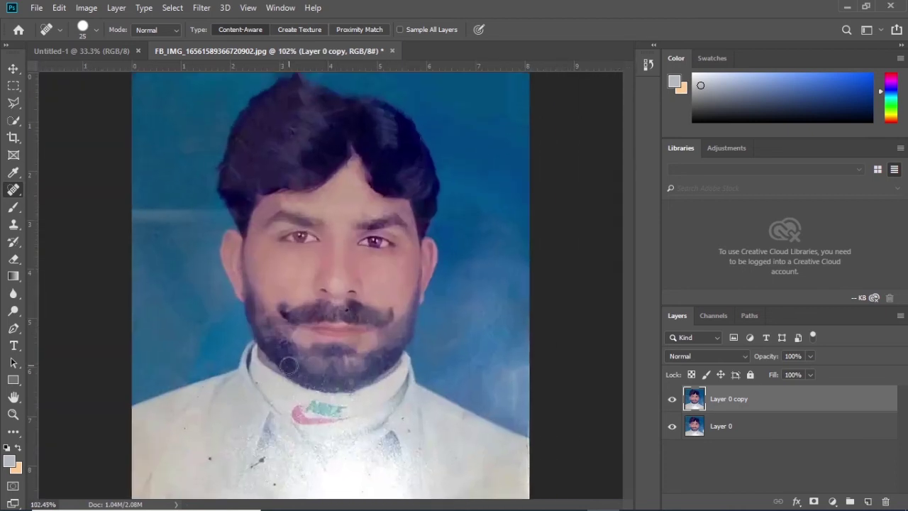
scroll(270, 381, "up", 1)
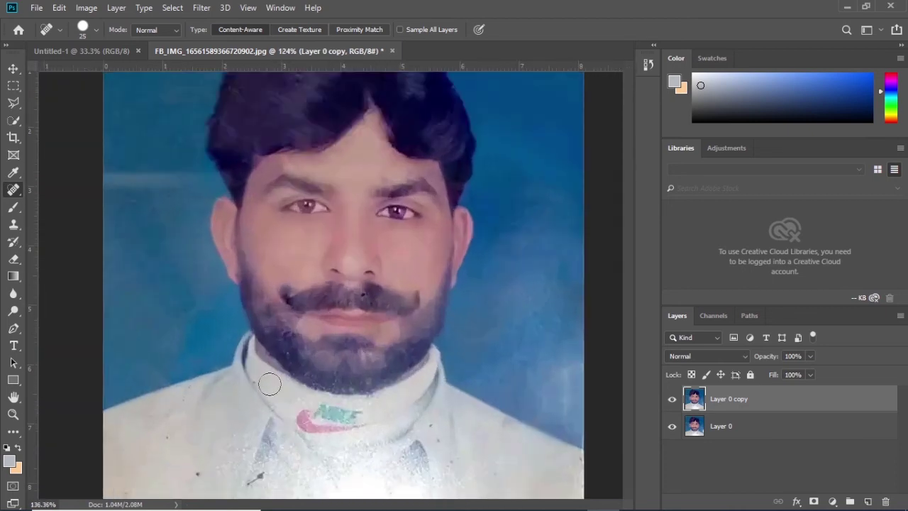
scroll(272, 383, "up", 1)
left_click_drag(273, 383, 308, 288)
left_click(220, 348)
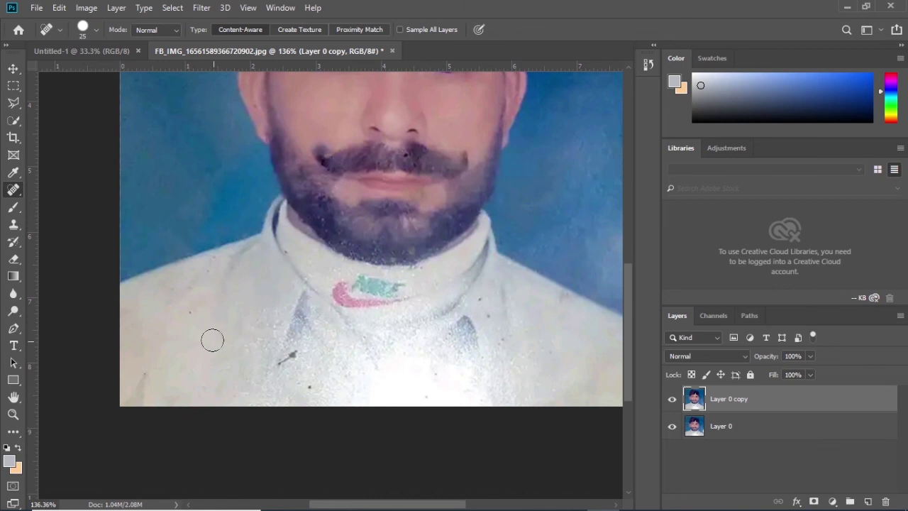
left_click(187, 311)
left_click(214, 286)
left_click_drag(183, 286, 204, 270)
left_click(217, 259)
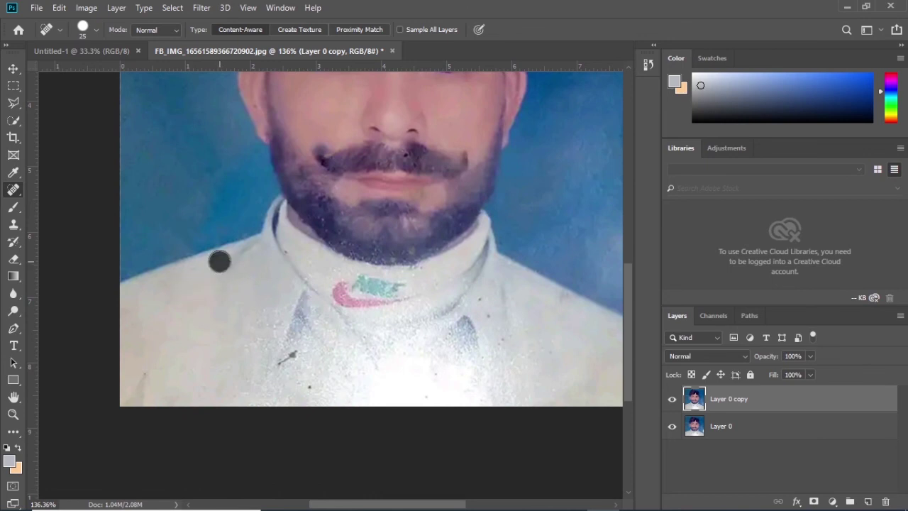
Heal the dark pen mark, the lower-shirt specks and the marks on the right shoulder.
left_click(294, 360)
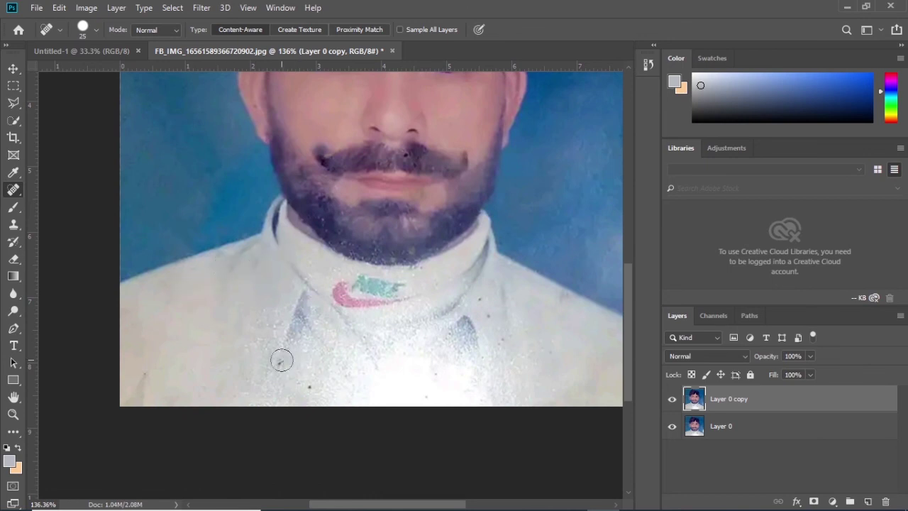
left_click(311, 392)
left_click(493, 316)
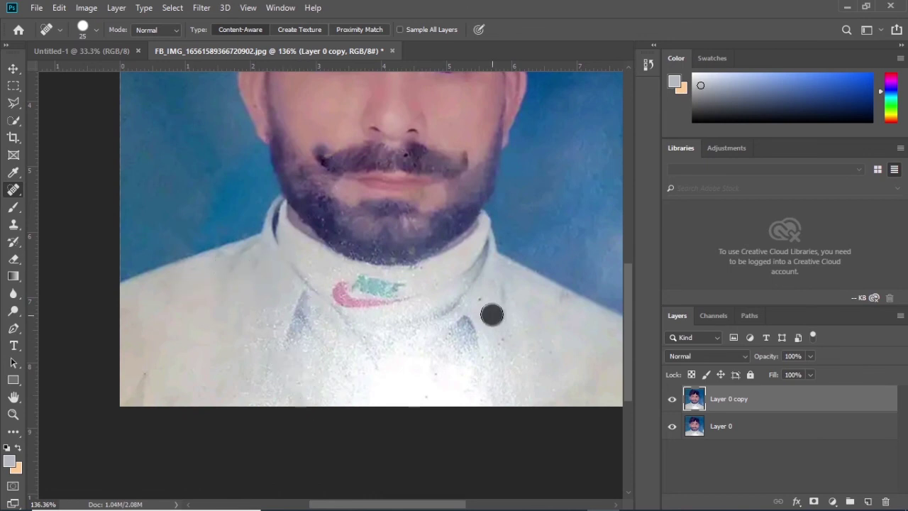
left_click(506, 344)
left_click_drag(558, 339, 488, 366)
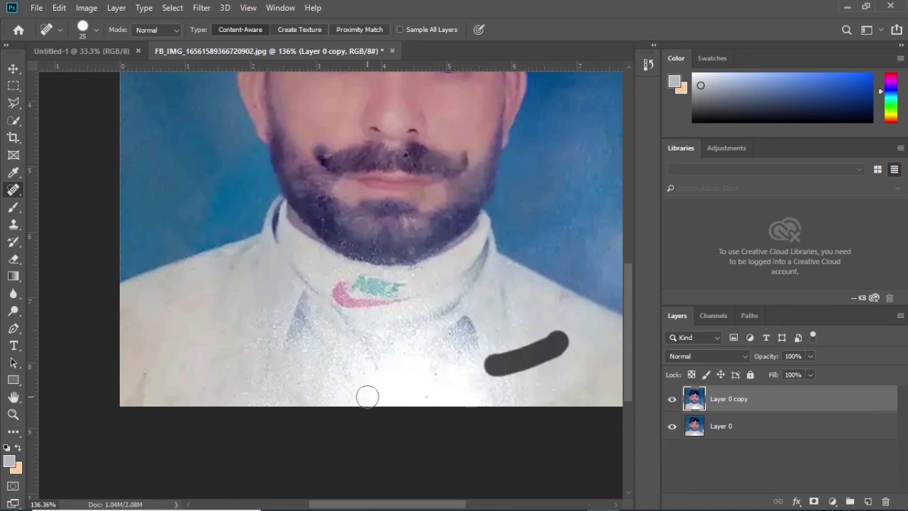
left_click(442, 375)
mouse_move(142, 392)
left_mouse_down()
mouse_move(144, 358)
mouse_move(142, 393)
left_mouse_up()
Heal the marks, specks and streak beside and below the collar.
left_click_drag(237, 261, 257, 263)
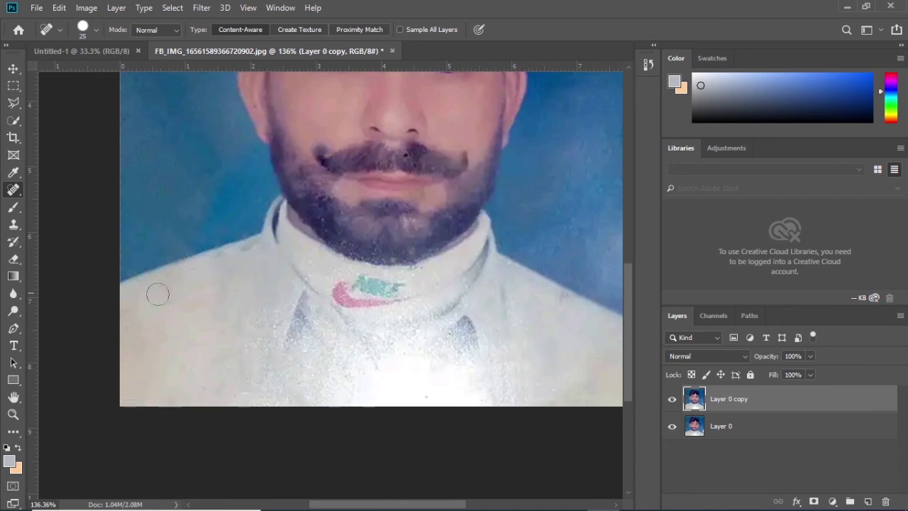
left_click_drag(142, 294, 234, 268)
left_click(255, 264)
left_click(249, 316)
left_click(249, 252)
mouse_move(222, 265)
left_mouse_down()
mouse_move(254, 249)
mouse_move(264, 321)
left_mouse_up()
left_click(237, 253)
Heal the remaining shirt specks and the streaks right of the collar.
left_click(336, 350)
left_click(452, 349)
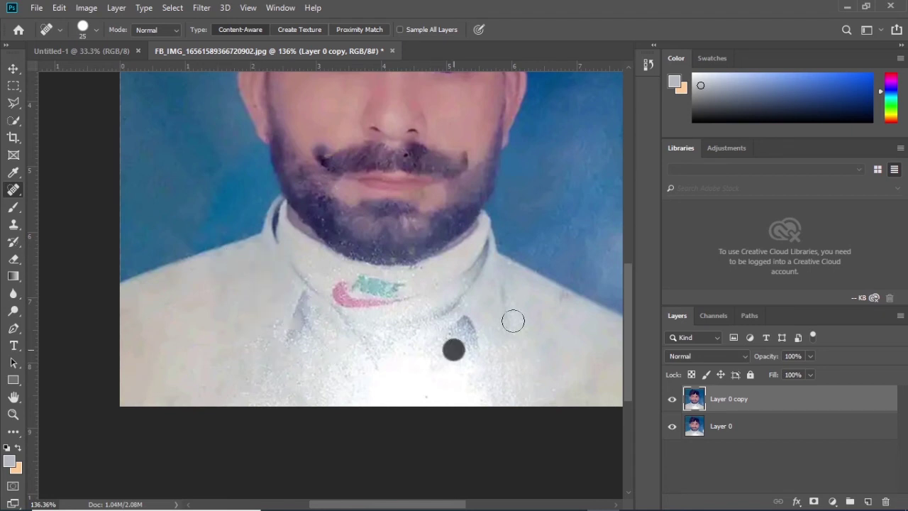
left_click_drag(544, 292, 587, 313)
left_click_drag(518, 294, 542, 319)
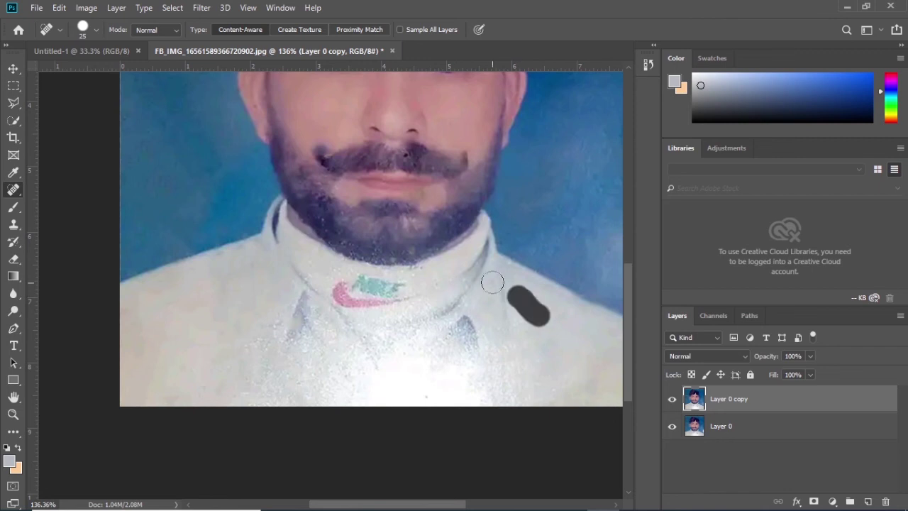
left_click_drag(508, 290, 523, 330)
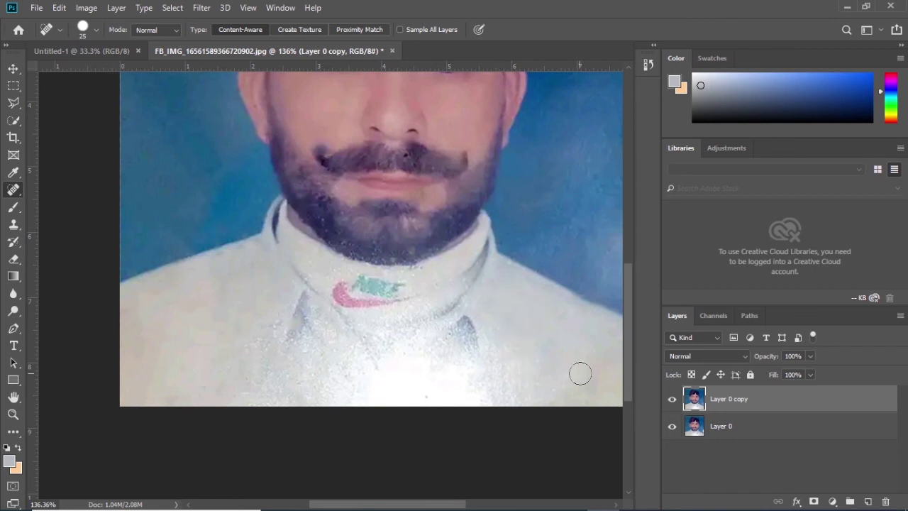
scroll(383, 380, "up", 3)
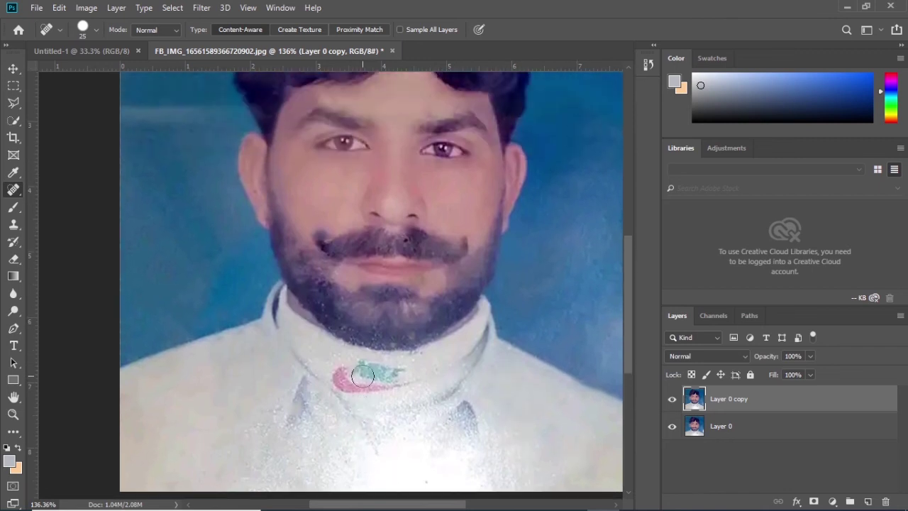
scroll(326, 344, "up", 1)
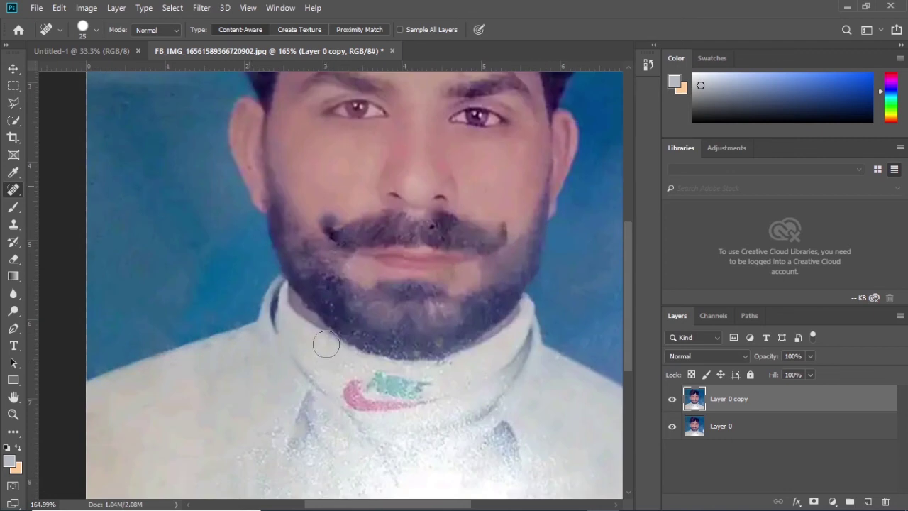
scroll(357, 322, "down", 1)
scroll(171, 303, "down", 1)
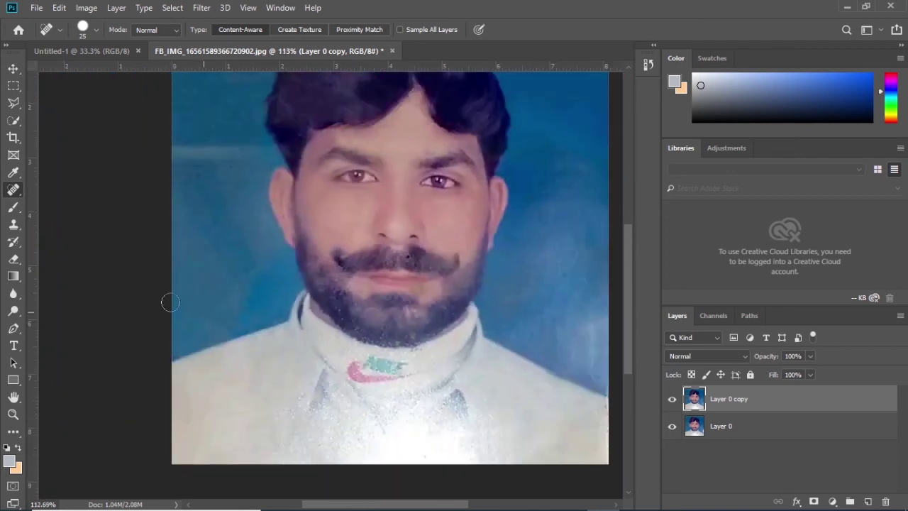
Clone blue background over the light streak left of the head, undoing two blotchy strokes.
left_click(13, 224)
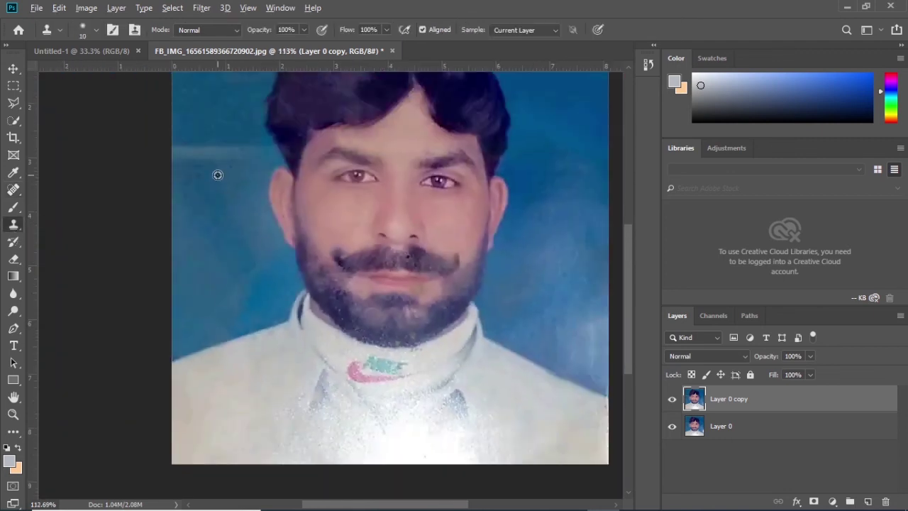
left_click_drag(234, 196, 223, 318)
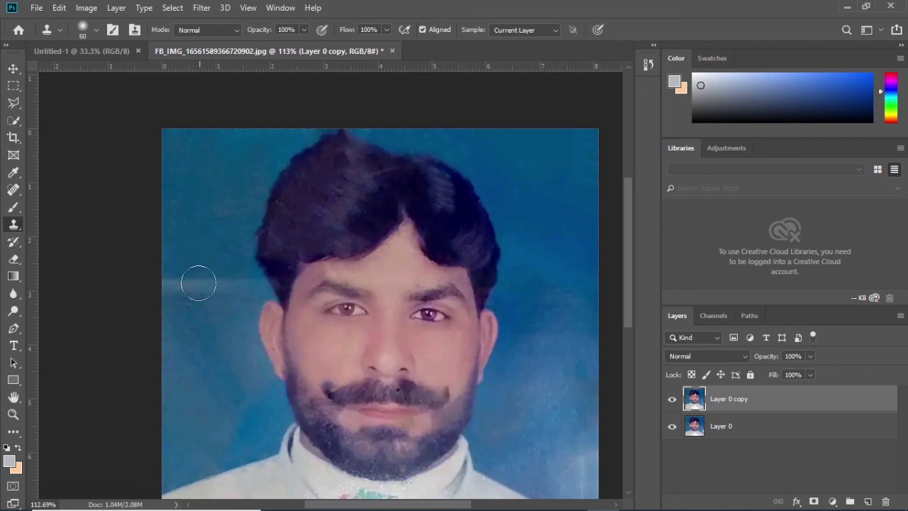
left_click_drag(199, 284, 195, 279)
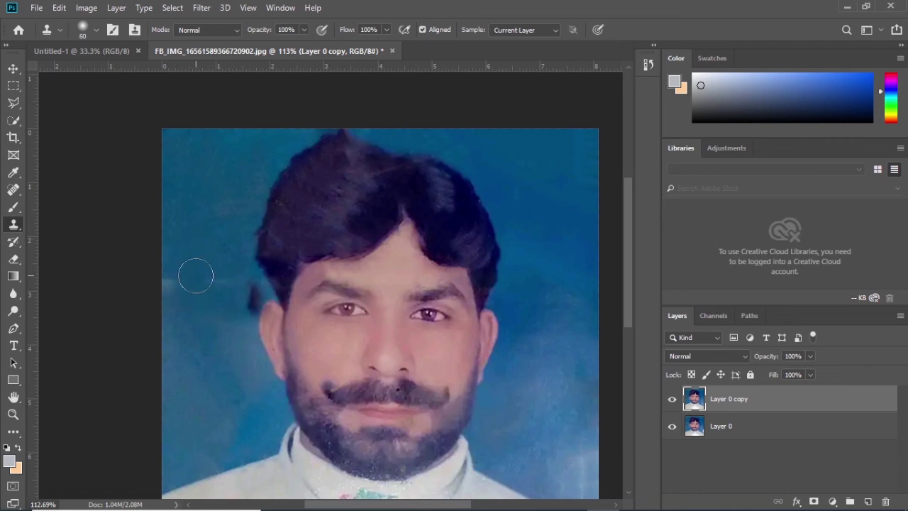
key("ctrl+z")
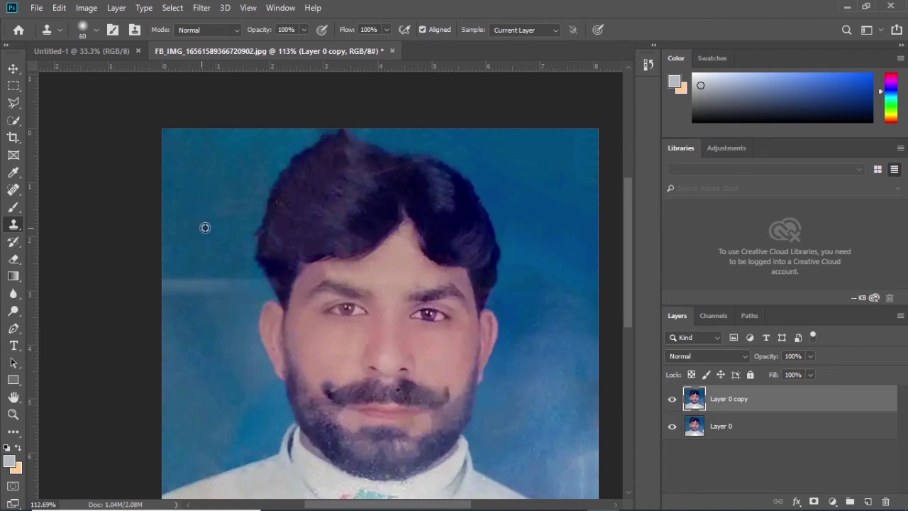
left_click_drag(181, 278, 224, 288)
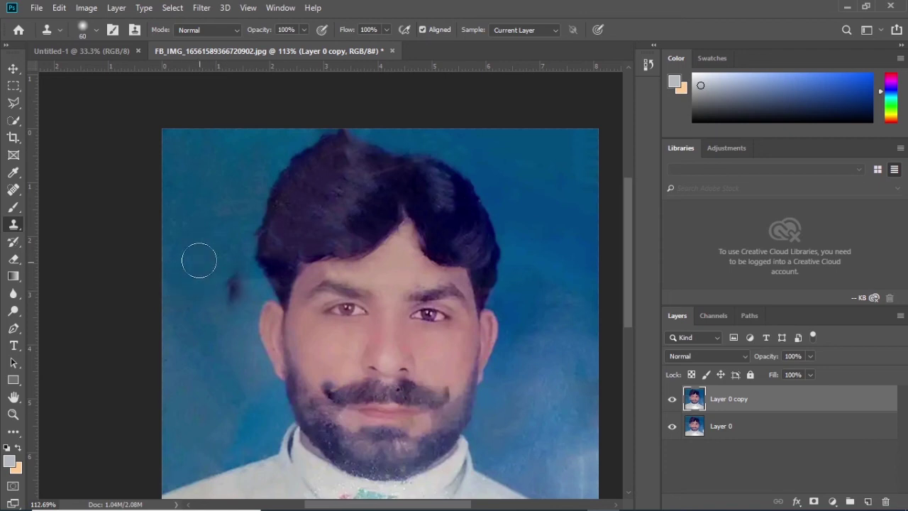
key("ctrl+z")
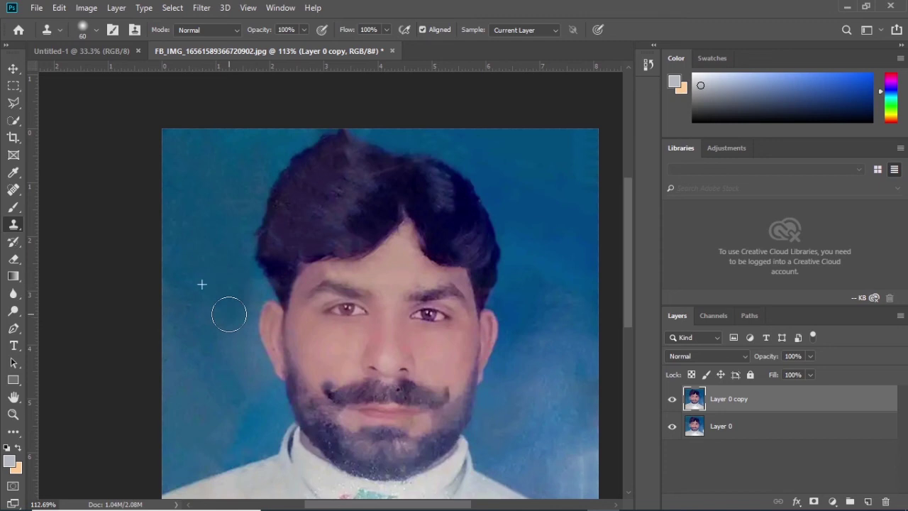
Clone smooth blue background lower beside the head and next to the ear.
left_click_drag(228, 314, 242, 363)
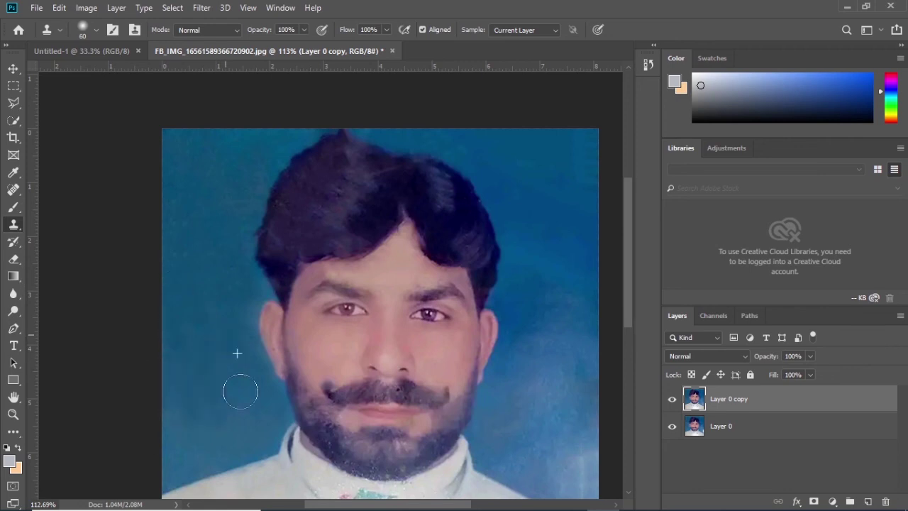
mouse_move(246, 312)
left_mouse_down()
mouse_move(244, 334)
mouse_move(319, 330)
left_mouse_up()
scroll(243, 346, "up", 5)
Undo the clone stroke covering the ear and return to the Spot Healing Brush.
key("ctrl+z")
key("j")
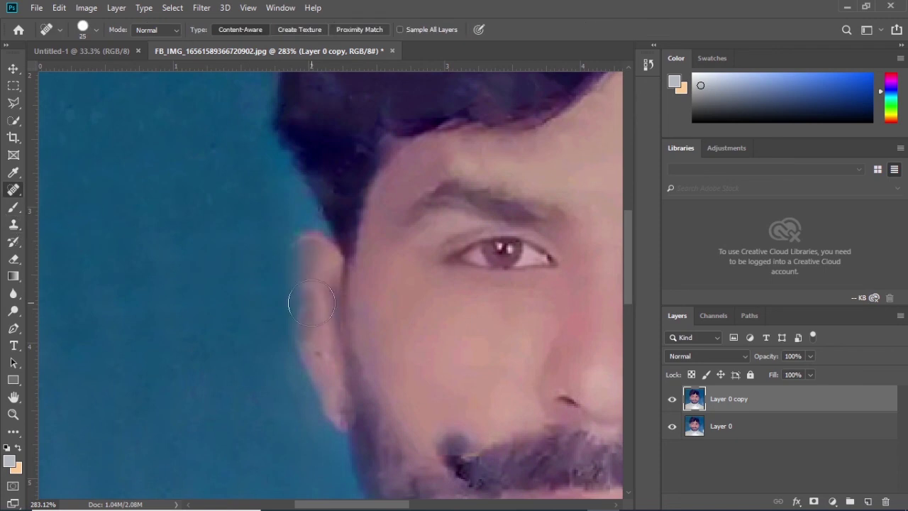
scroll(225, 286, "down", 3)
scroll(225, 286, "up", 1)
scroll(225, 286, "up", 1)
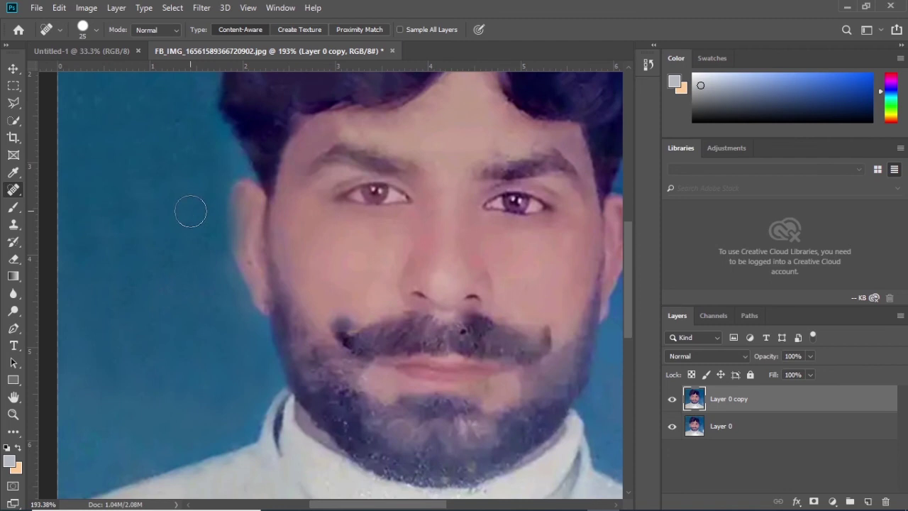
scroll(199, 213, "up", 4)
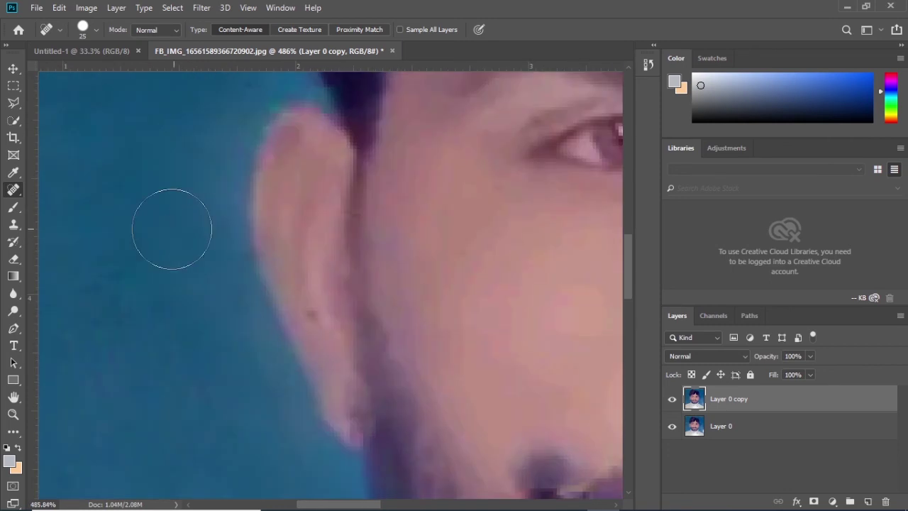
Switch back to the Clone Stamp and zoom in on the top of the hair.
left_click(13, 224)
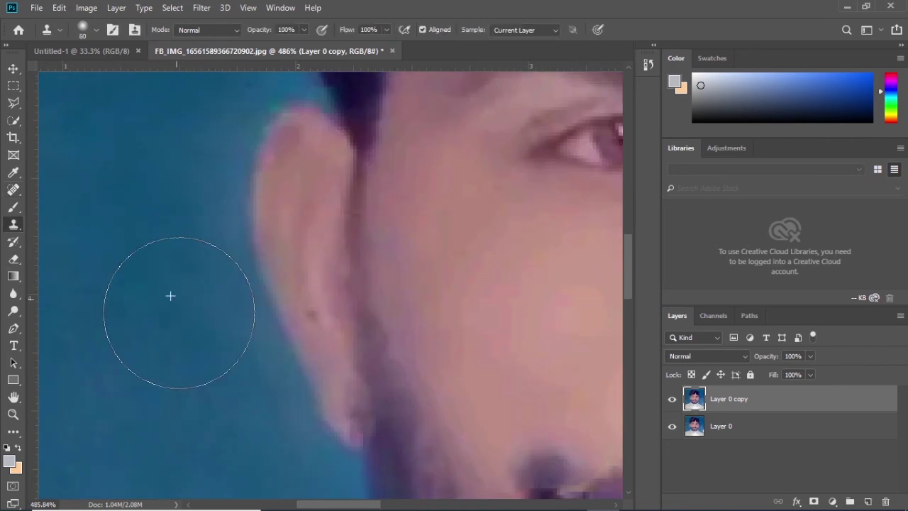
scroll(179, 312, "up", 5)
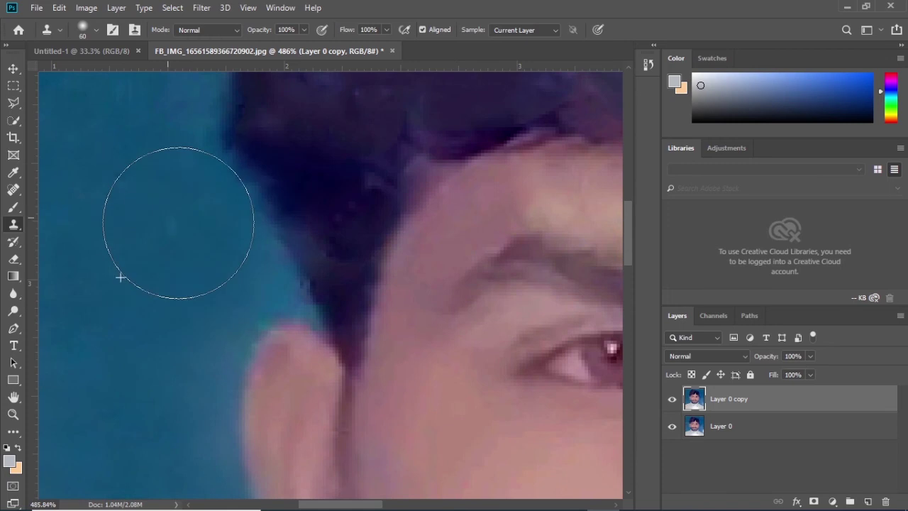
scroll(171, 245, "down", 3)
scroll(171, 245, "down", 3)
scroll(171, 245, "up", 3)
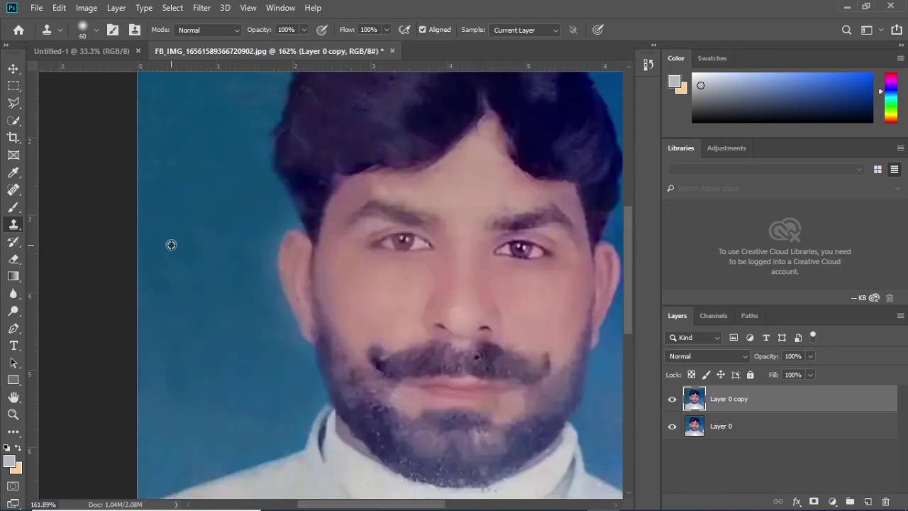
scroll(171, 245, "up", 3)
scroll(334, 152, "up", 2)
scroll(209, 385, "up", 3)
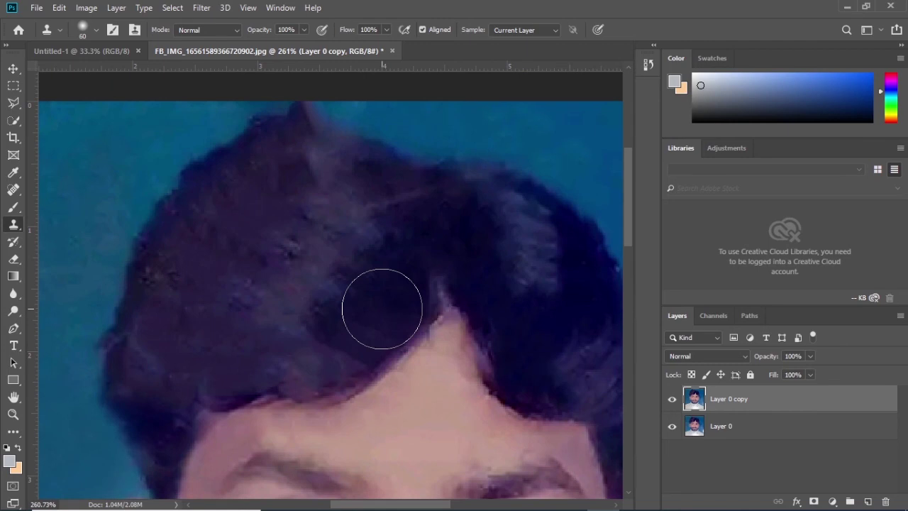
Repeatedly sample clean dark hair and clone over the light streaks across the upper hair.
left_click(382, 309, "alt")
mouse_move(312, 284)
left_mouse_down()
mouse_move(351, 218)
mouse_move(369, 314)
mouse_move(391, 265)
mouse_move(340, 269)
mouse_move(286, 243)
mouse_move(351, 223)
mouse_move(379, 203)
mouse_move(364, 189)
left_mouse_up()
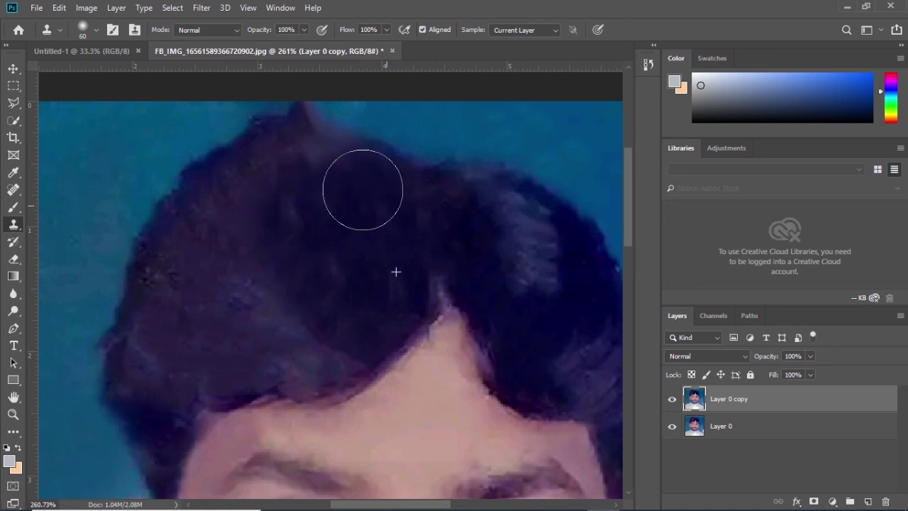
left_click(312, 239, "alt")
mouse_move(248, 206)
left_mouse_down()
mouse_move(276, 173)
mouse_move(328, 326)
mouse_move(192, 259)
mouse_move(173, 318)
mouse_move(232, 355)
left_mouse_up()
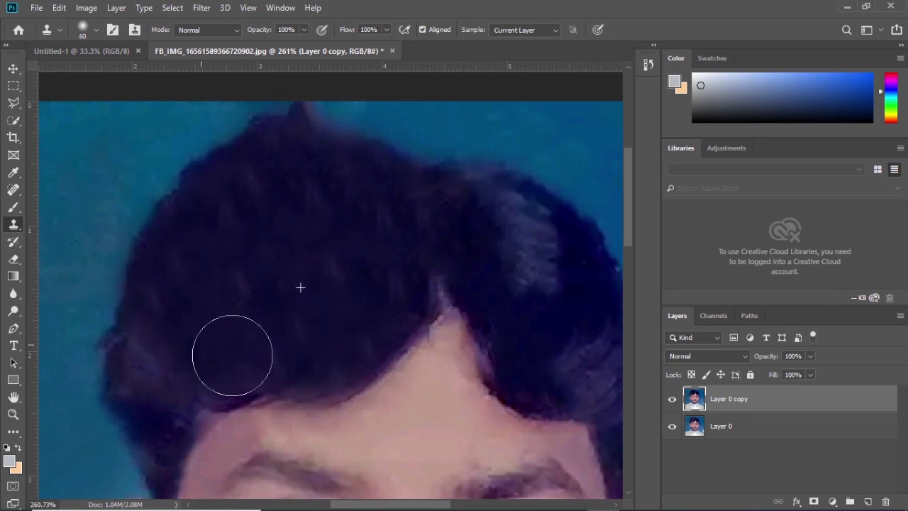
left_click(252, 281, "alt")
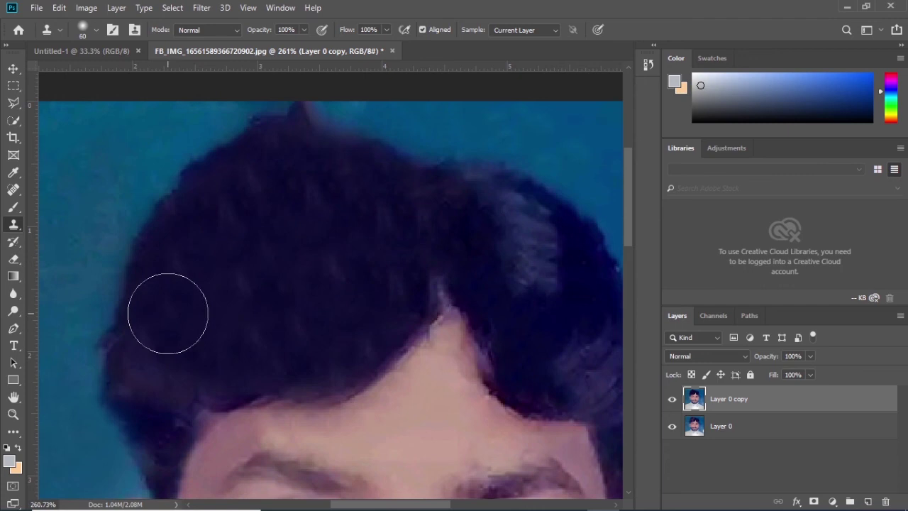
mouse_move(175, 344)
left_mouse_down()
mouse_move(159, 368)
mouse_move(209, 376)
left_mouse_up()
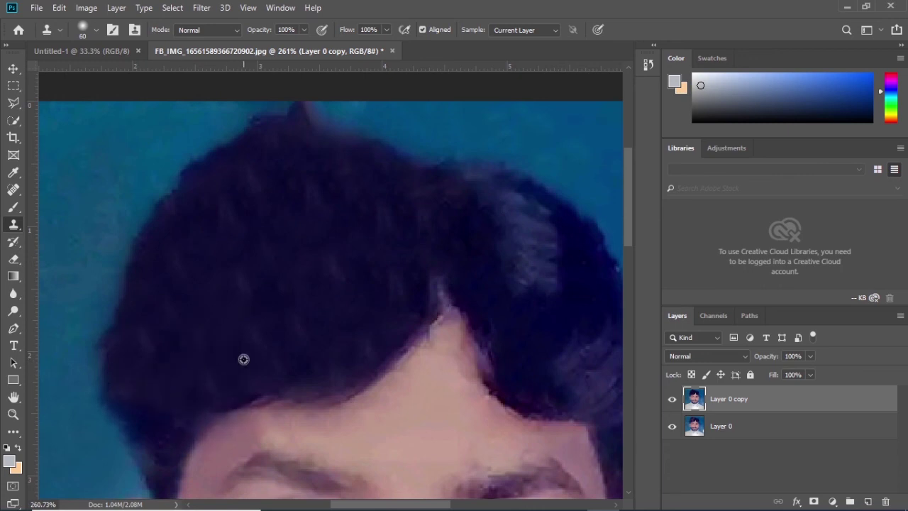
left_click(294, 266, "alt")
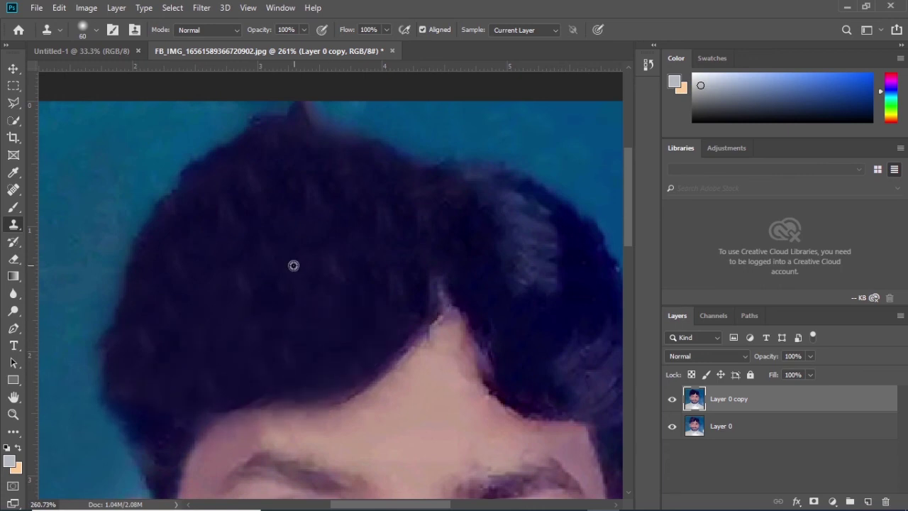
mouse_move(235, 282)
left_mouse_down()
mouse_move(320, 238)
mouse_move(159, 359)
mouse_move(207, 257)
mouse_move(320, 265)
left_mouse_up()
mouse_move(312, 201)
left_mouse_down()
mouse_move(337, 187)
mouse_move(323, 246)
left_mouse_up()
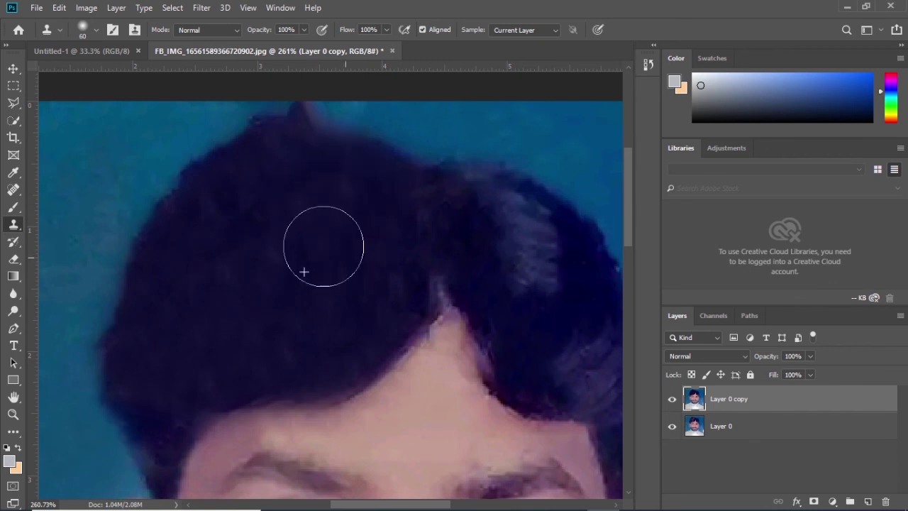
scroll(303, 271, "down", 5)
scroll(298, 288, "up", 5)
scroll(135, 435, "up", 5)
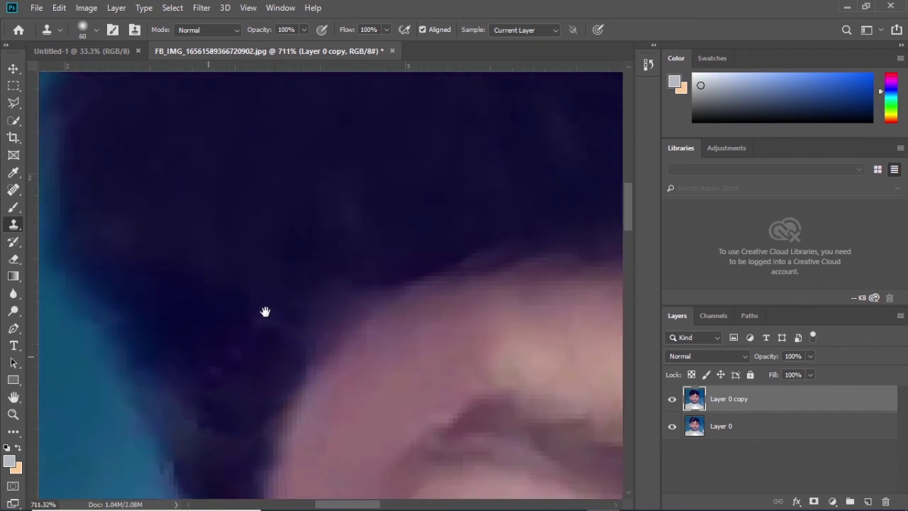
Shrink the Clone Stamp brush and smooth the dark hair along the forehead edge.
left_click_drag(265, 313, 341, 312)
key("bracketleft")
key("bracketleft")
key("bracketleft")
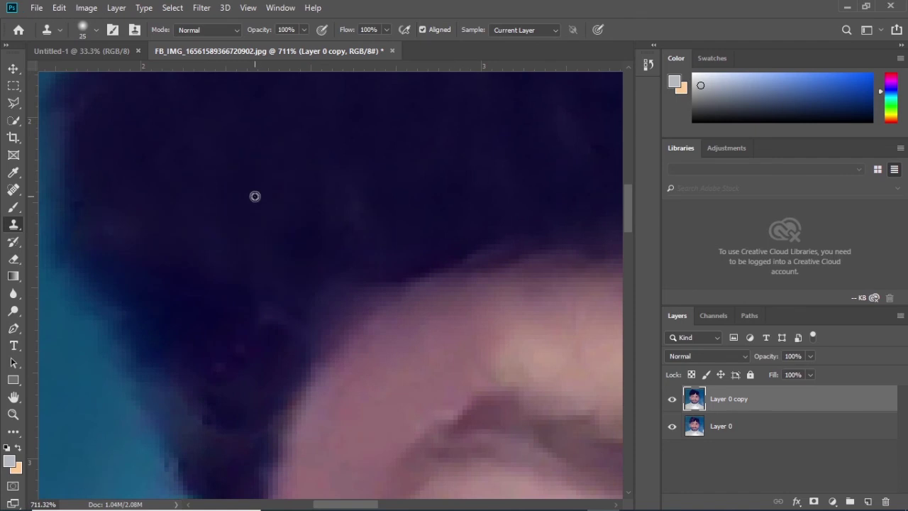
left_click(254, 196, "alt")
mouse_move(213, 309)
left_mouse_down()
mouse_move(192, 314)
mouse_move(129, 249)
mouse_move(213, 421)
left_mouse_up()
left_click(246, 280, "alt")
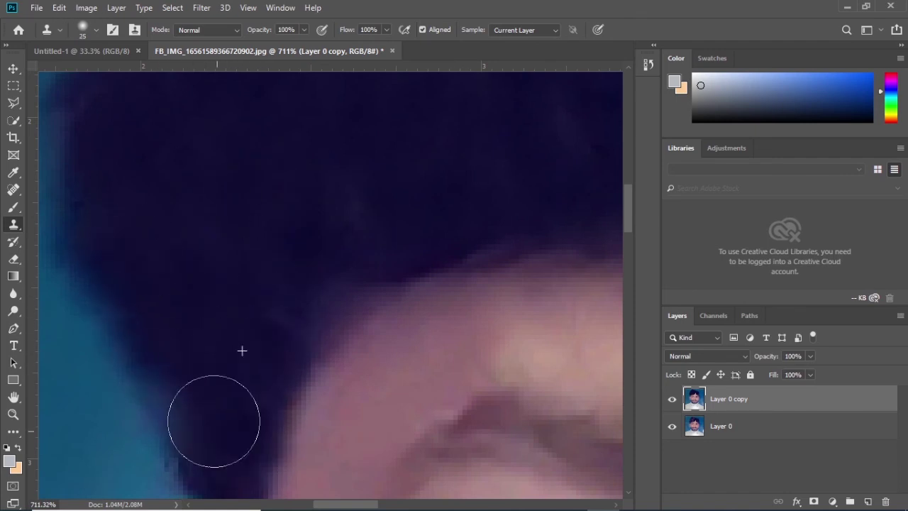
left_click_drag(235, 312, 239, 209)
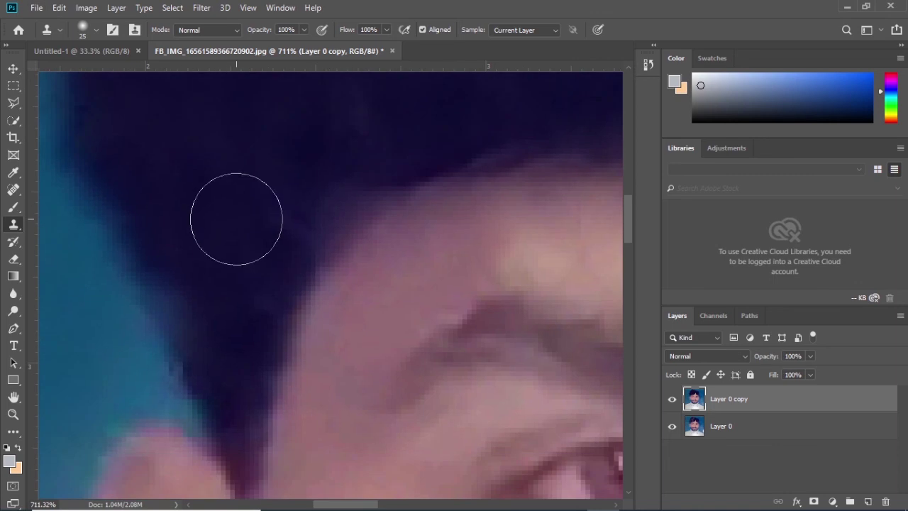
left_click_drag(206, 302, 219, 329)
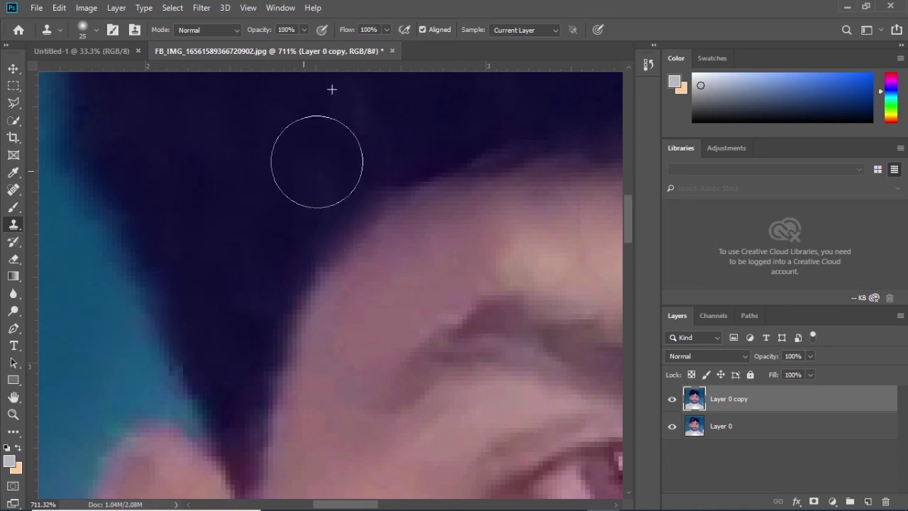
Clone clean dark hair over the specks near the hairline.
mouse_move(223, 195)
left_mouse_down()
mouse_move(222, 277)
mouse_move(140, 334)
left_mouse_up()
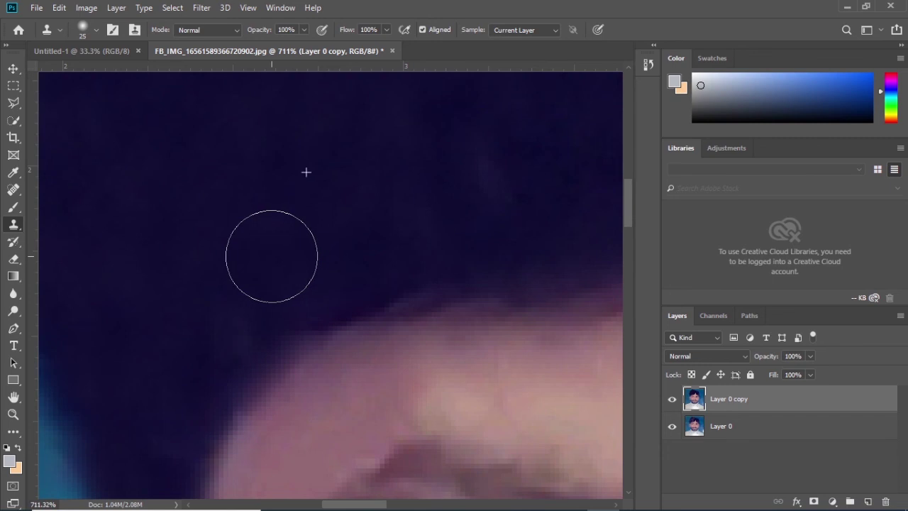
left_click(342, 237, "alt")
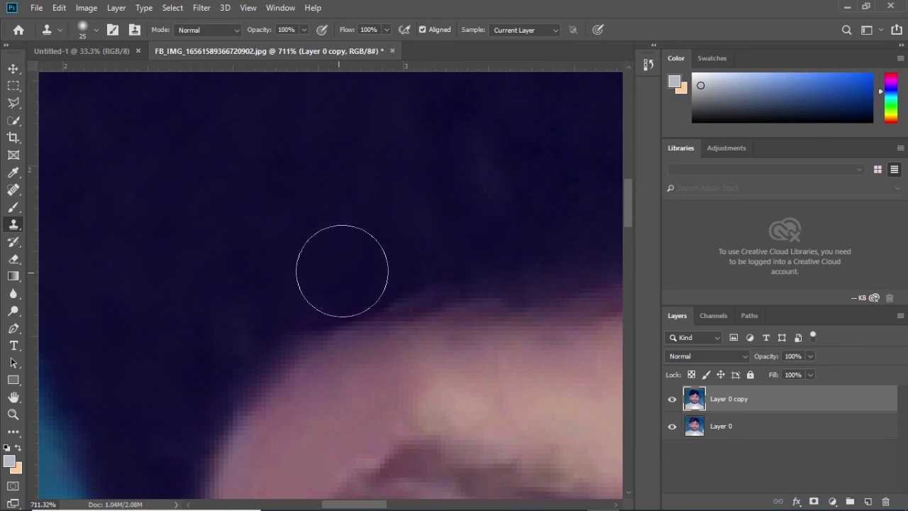
mouse_move(339, 264)
left_mouse_down()
mouse_move(434, 266)
mouse_move(67, 294)
left_mouse_up()
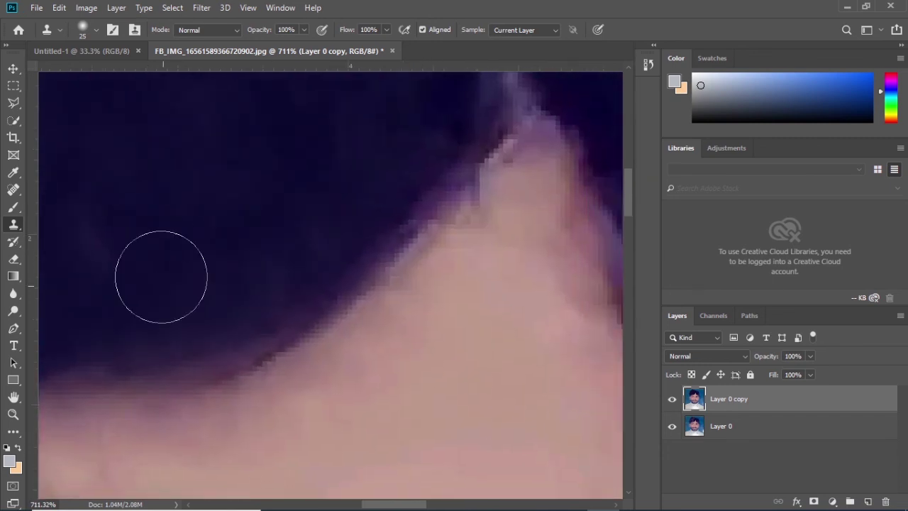
left_click_drag(132, 311, 273, 244)
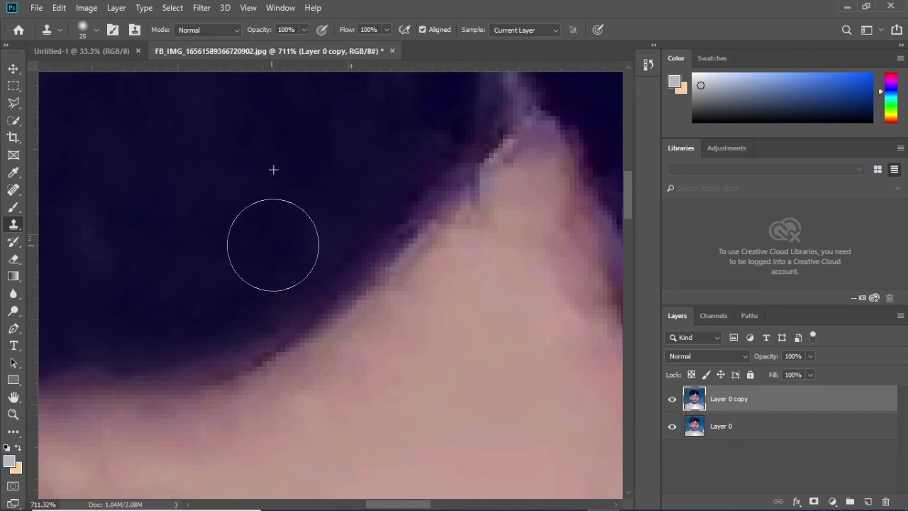
scroll(273, 245, "up", 3)
key("alt+space")
key("Escape")
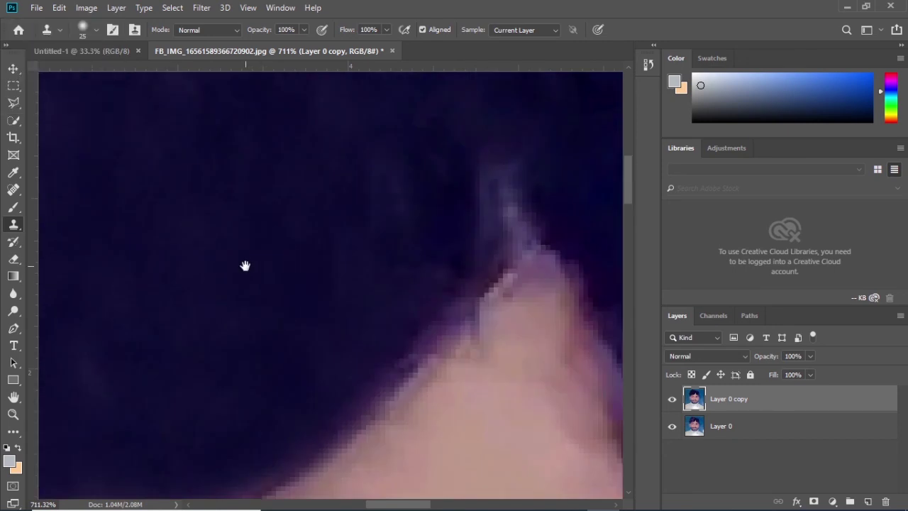
Even out the hairline by the forehead and cover the pink skin tip with dark hair.
mouse_move(359, 308)
left_mouse_down()
mouse_move(374, 305)
mouse_move(463, 199)
mouse_move(425, 219)
left_mouse_up()
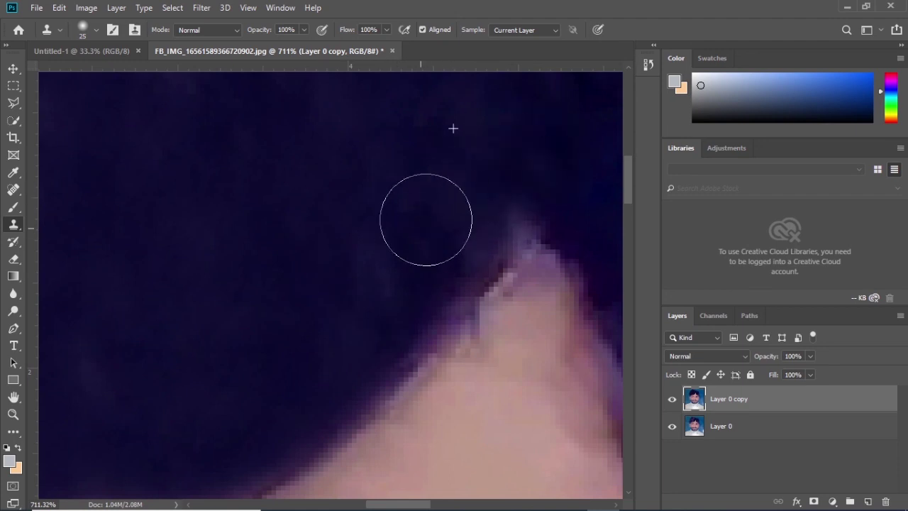
mouse_move(425, 219)
left_mouse_down()
mouse_move(388, 241)
mouse_move(502, 197)
left_mouse_up()
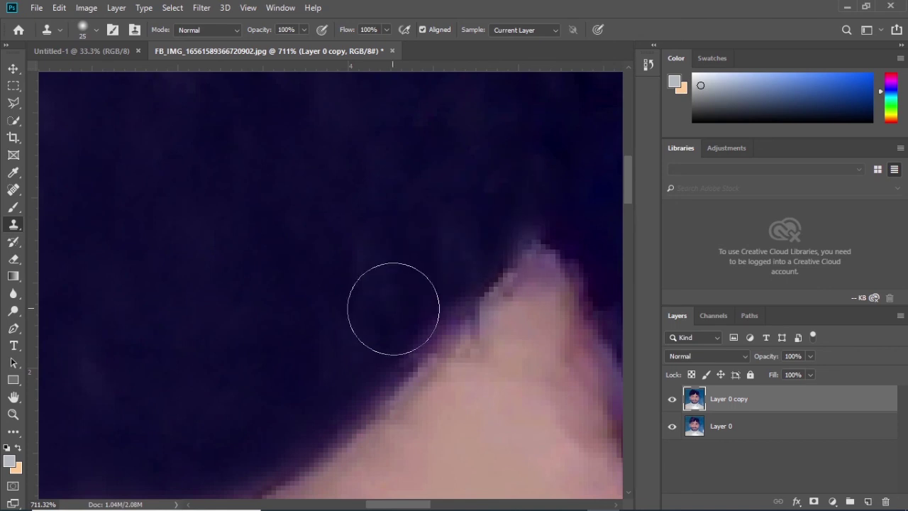
left_click_drag(391, 308, 418, 310)
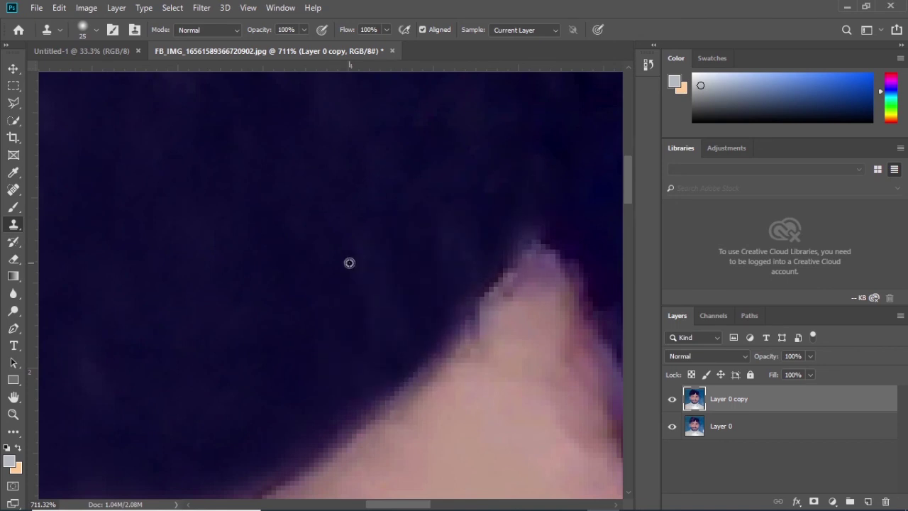
left_click_drag(320, 308, 352, 255)
left_click(342, 269, "alt")
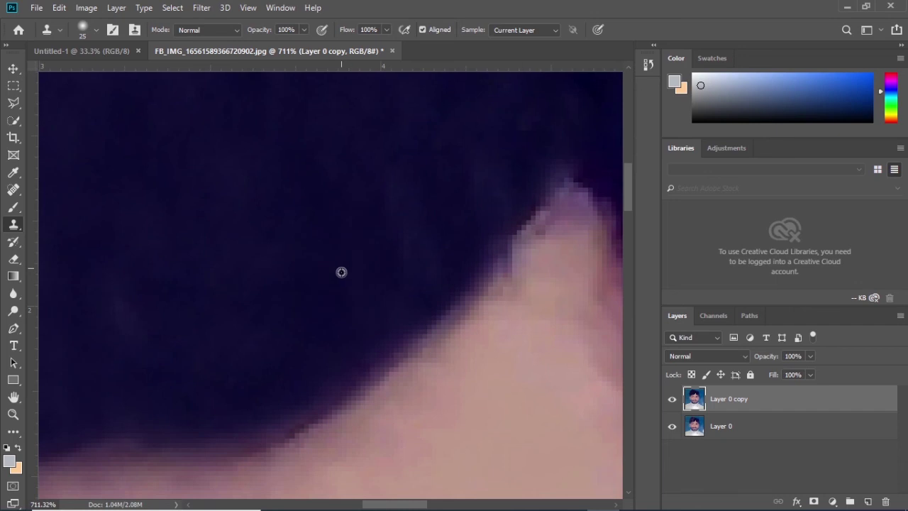
left_click_drag(371, 314, 339, 344)
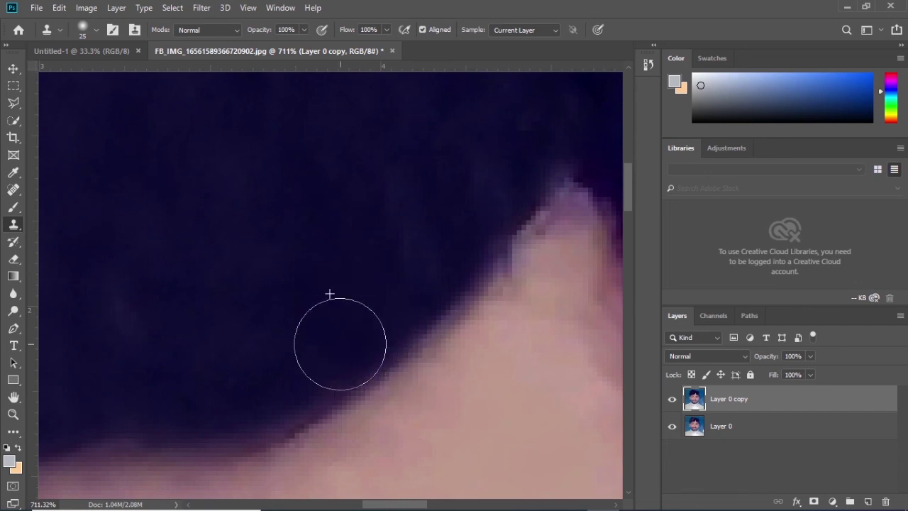
left_click_drag(340, 344, 124, 471)
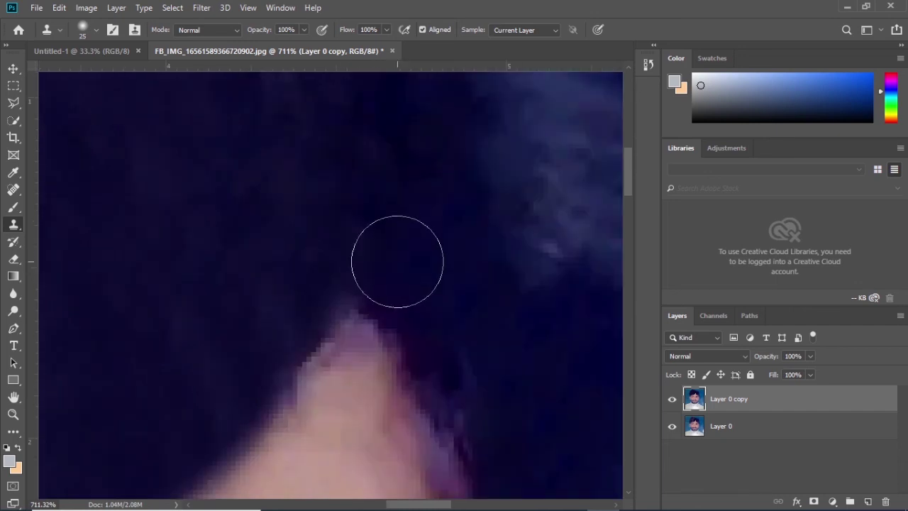
left_click(271, 219, "alt")
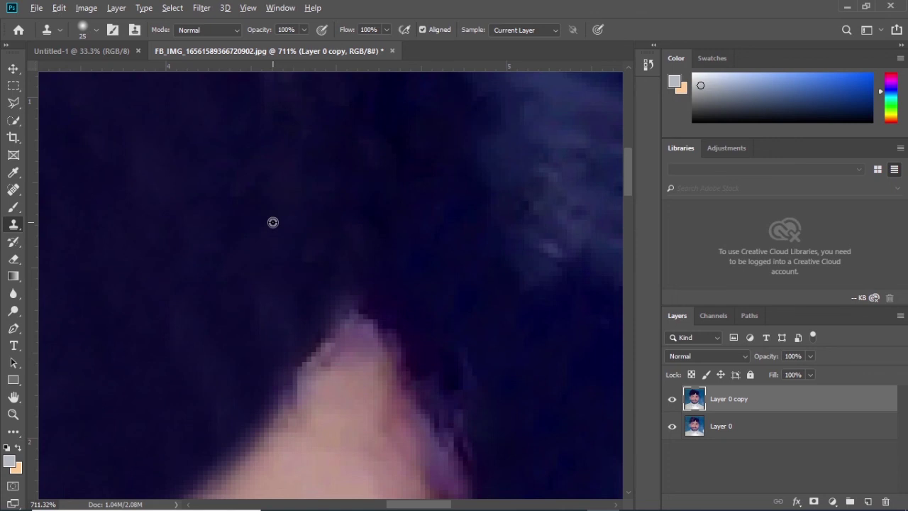
mouse_move(298, 286)
left_mouse_down()
mouse_move(266, 345)
mouse_move(335, 279)
left_mouse_up()
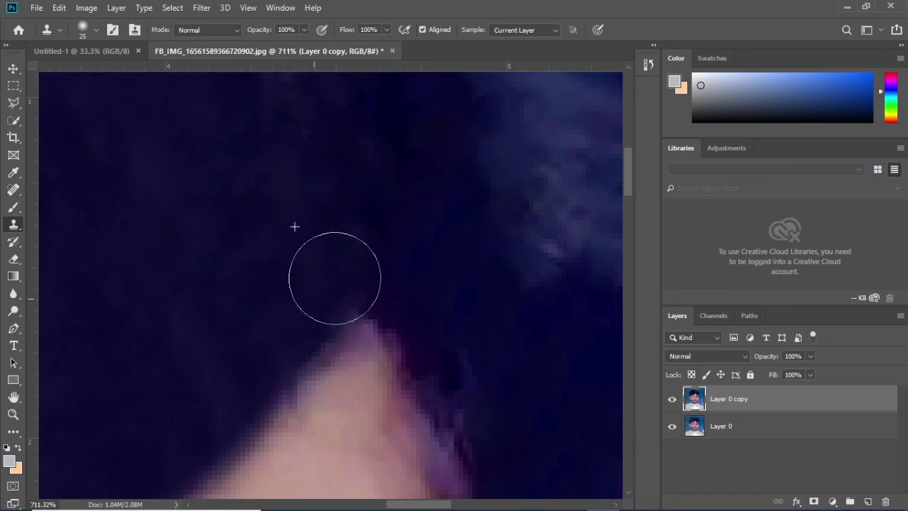
left_click_drag(448, 212, 160, 239)
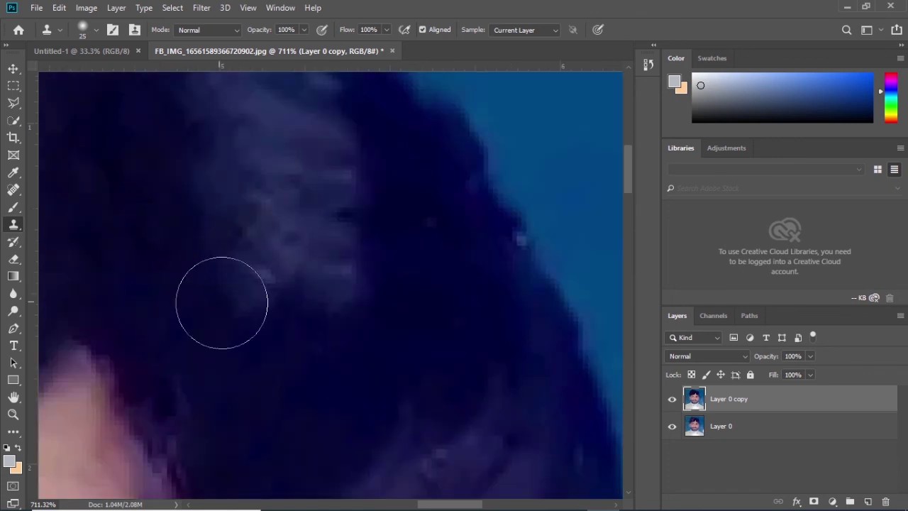
Zoom to the top of the hair and clone dark hair over the lighter streaks.
scroll(259, 371, "down", 3)
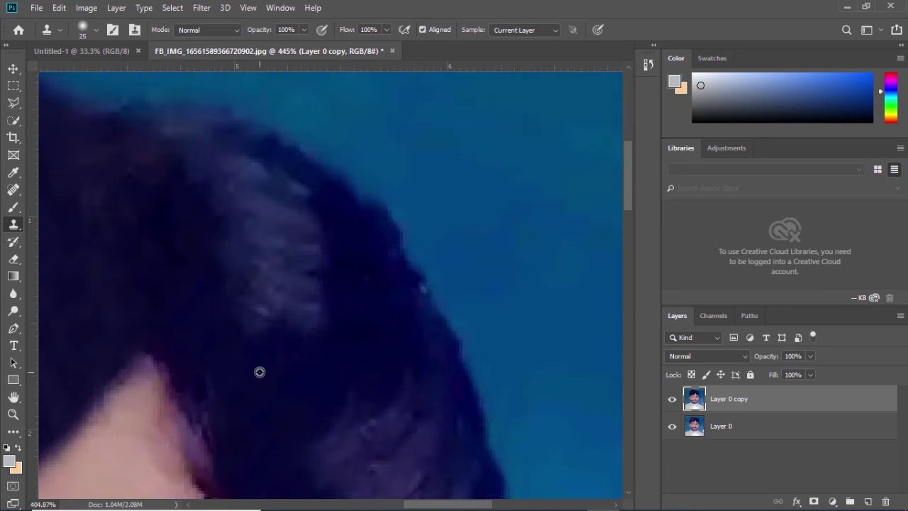
scroll(259, 371, "down", 3)
scroll(260, 371, "down", 2)
scroll(259, 372, "down", 2)
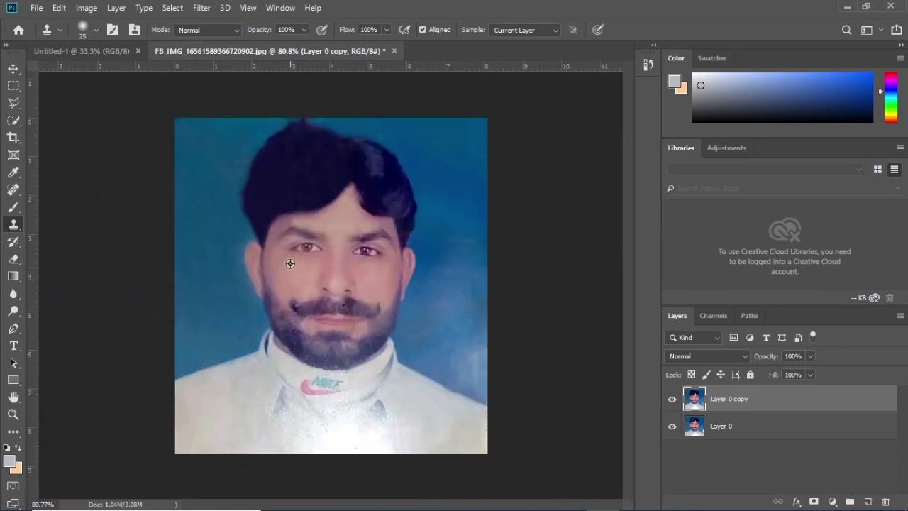
scroll(369, 169, "up", 3)
scroll(367, 178, "up", 2)
mouse_move(371, 154)
left_mouse_down()
mouse_move(296, 245)
mouse_move(294, 197)
mouse_move(295, 225)
left_mouse_up()
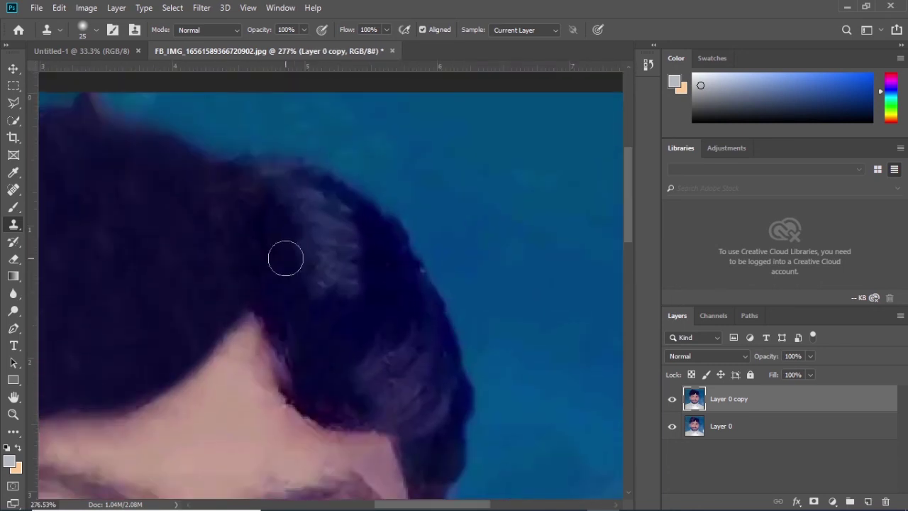
scroll(285, 258, "up", 2)
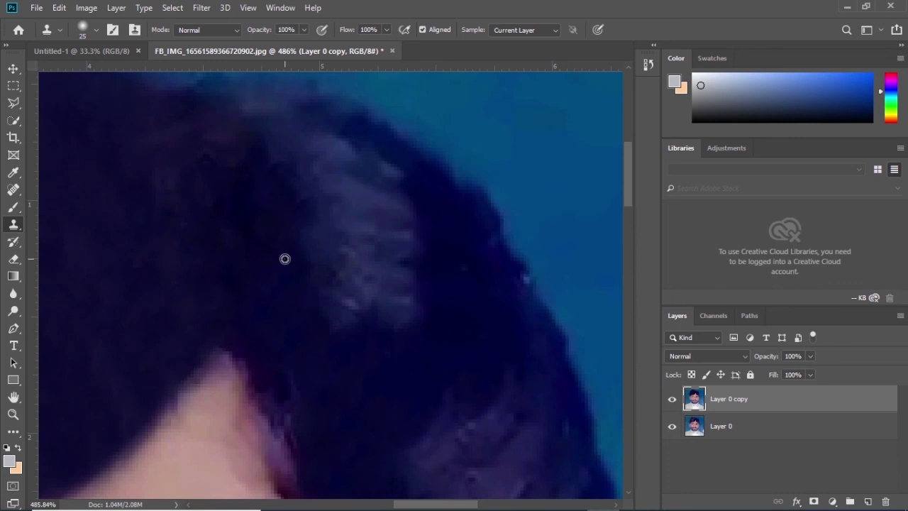
left_click(140, 222, "alt")
left_click_drag(250, 202, 275, 273)
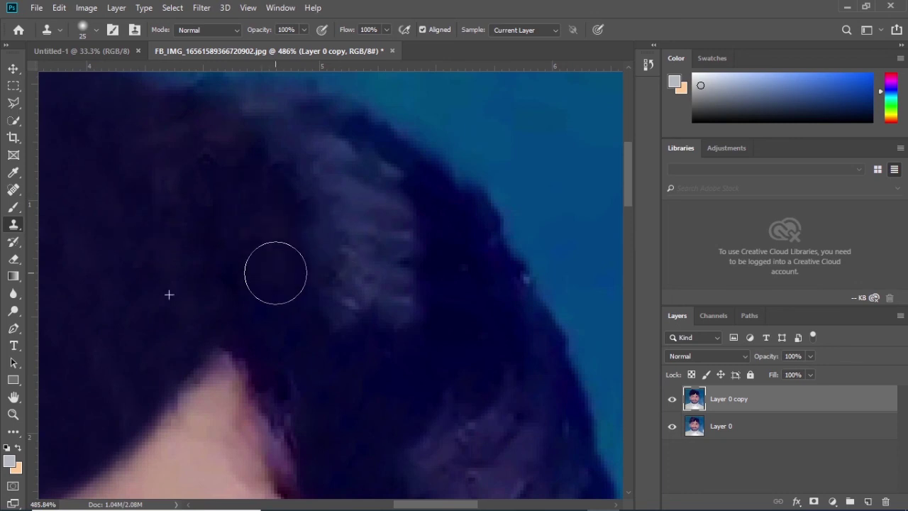
left_click_drag(289, 159, 276, 144)
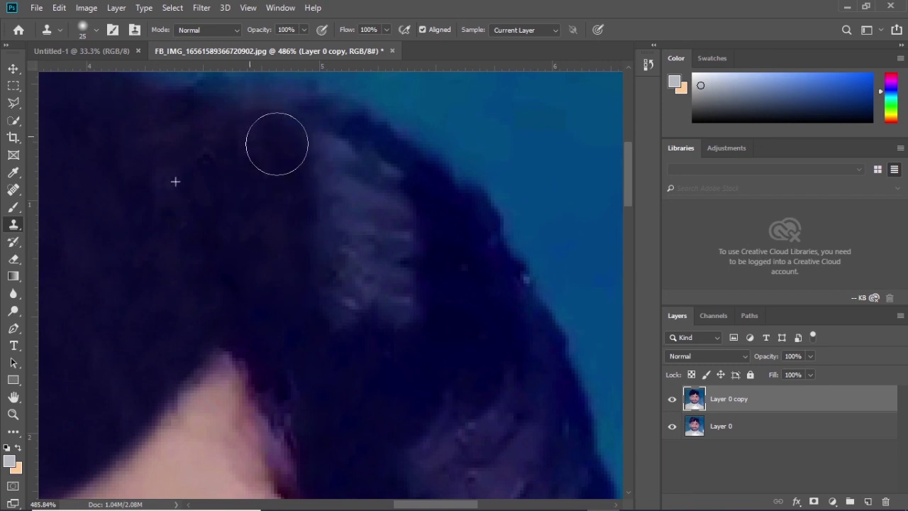
left_click_drag(276, 144, 397, 213)
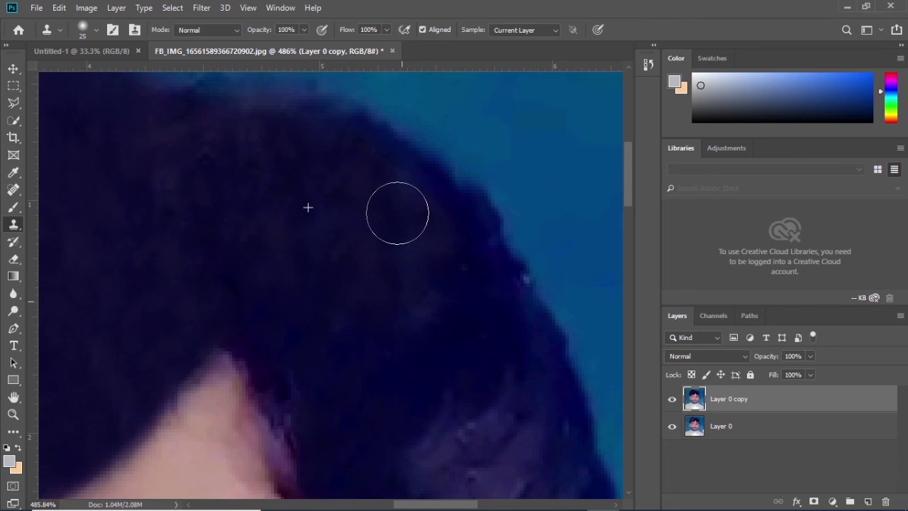
Resample dark hair and clone downward over streaks near the skin edge.
left_click(263, 222, "alt")
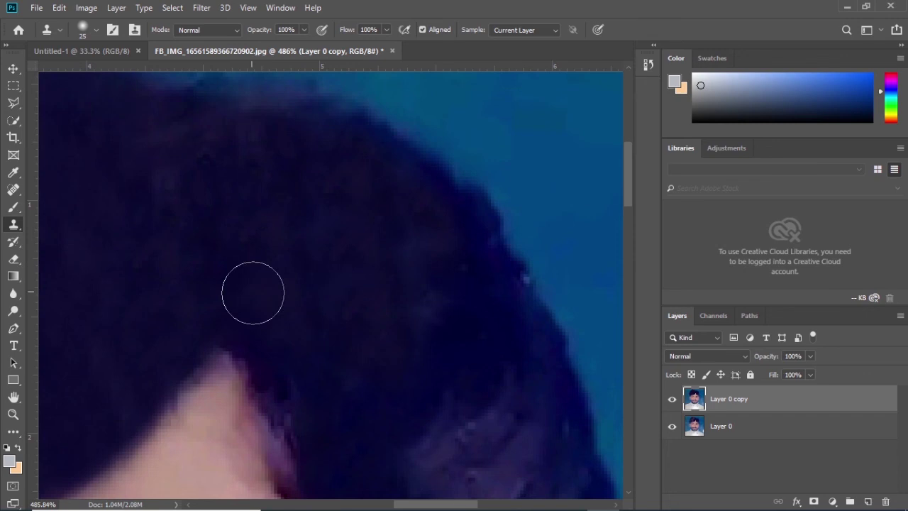
left_click_drag(268, 311, 320, 421)
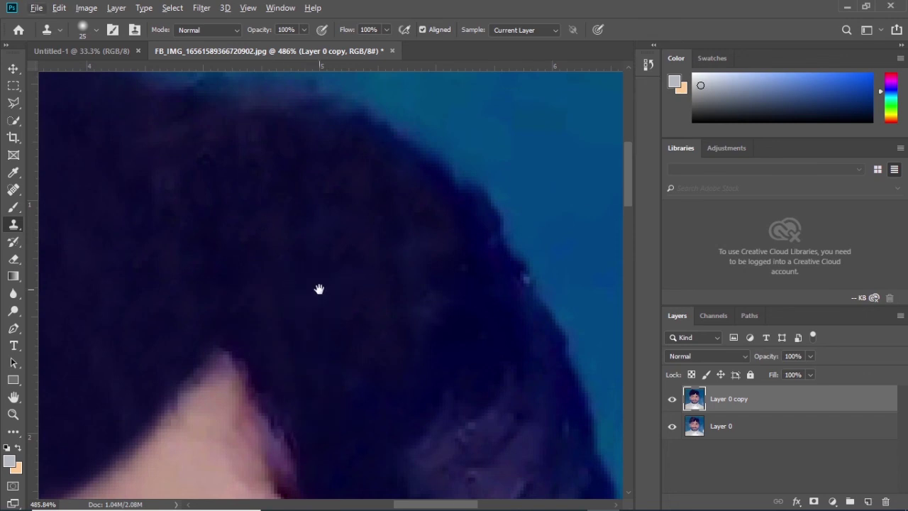
left_click_drag(319, 290, 286, 186)
left_click(275, 189, "alt")
left_click_drag(288, 285, 279, 306)
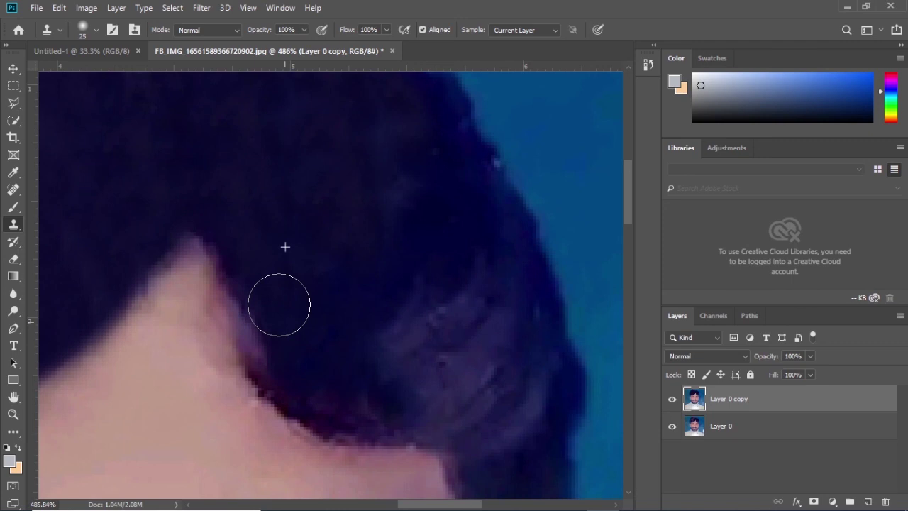
left_click(282, 213, "alt")
mouse_move(315, 277)
left_mouse_down()
mouse_move(301, 304)
mouse_move(324, 303)
mouse_move(301, 303)
left_mouse_up()
Cover the remaining skin patch and stamp dark hair along the hair–skin edge.
left_click(308, 210, "alt")
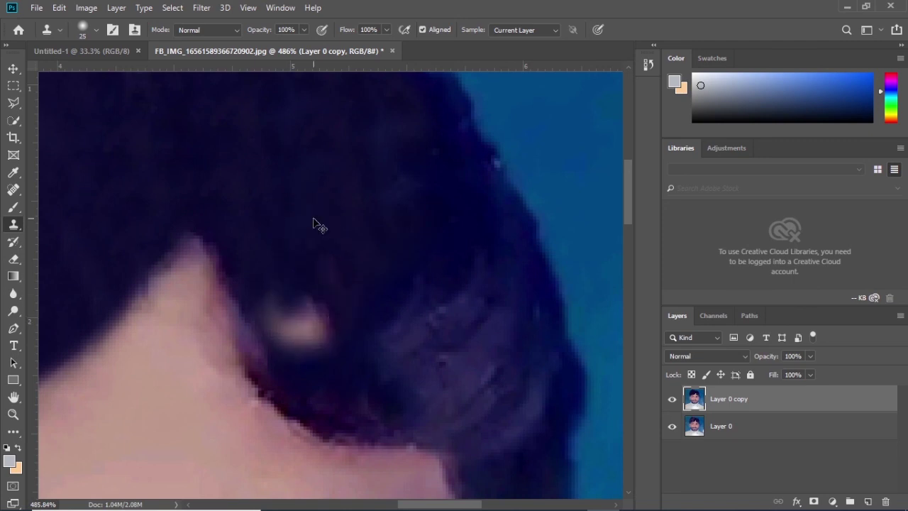
key("ctrl+z")
key("ctrl+shift+z")
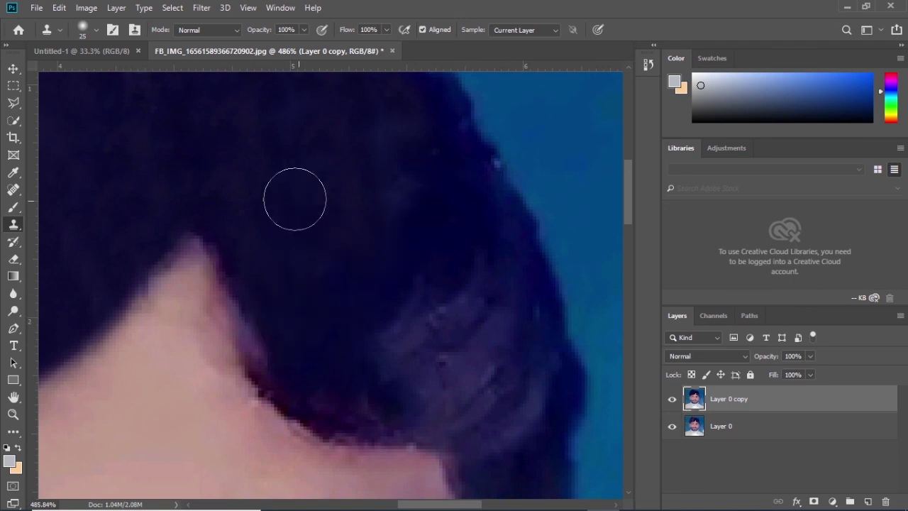
left_click(293, 197, "alt")
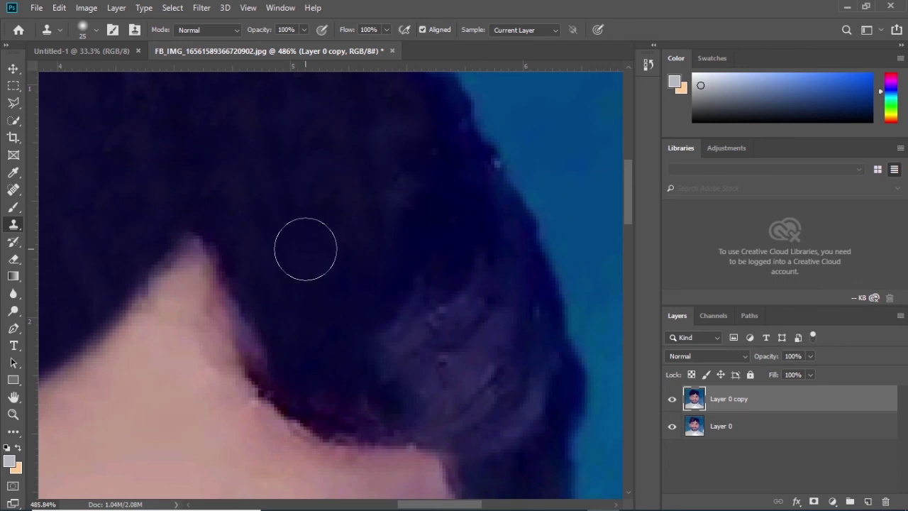
left_click_drag(304, 247, 376, 228)
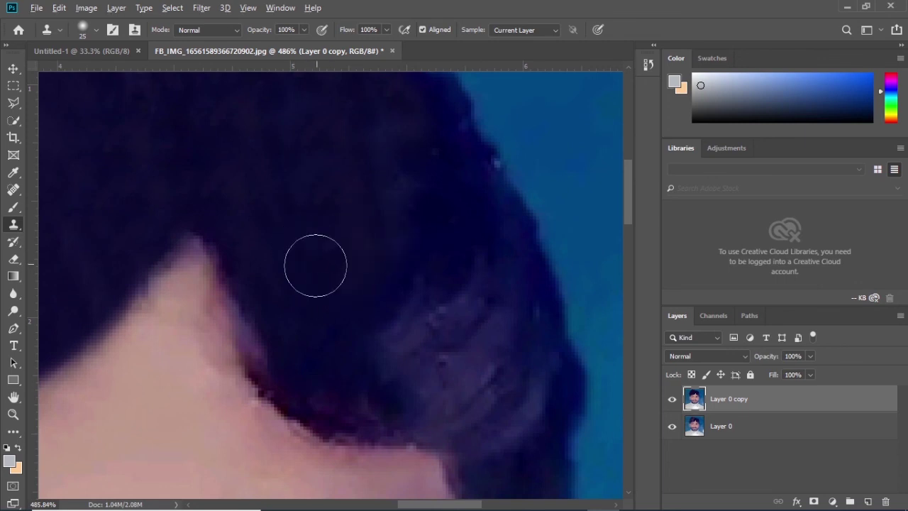
left_click(275, 346)
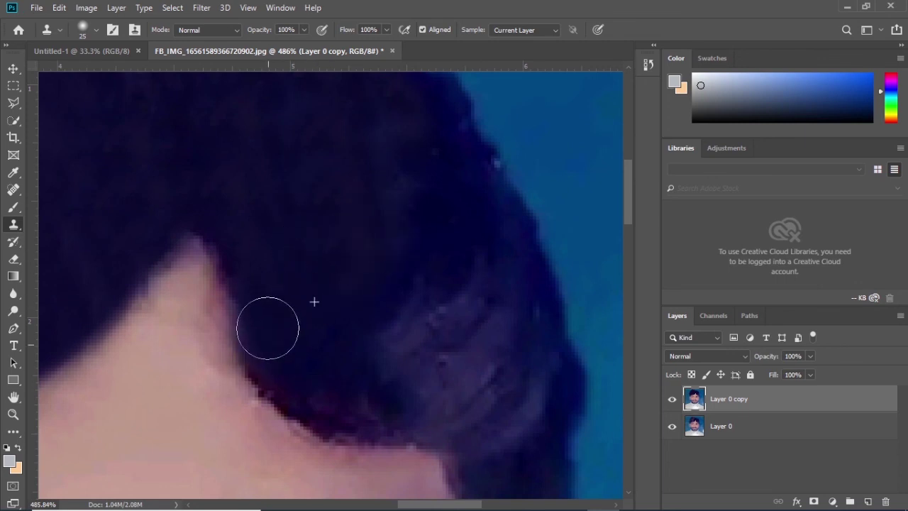
Clone dark hair over the light purple strands along the hair's right edge.
left_click_drag(268, 327, 247, 266)
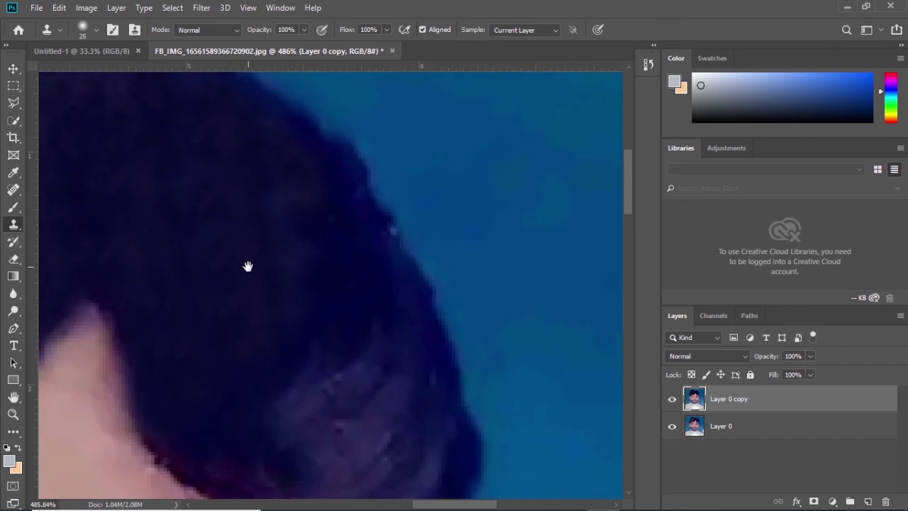
left_click(227, 272, "alt")
left_click_drag(266, 298, 308, 223)
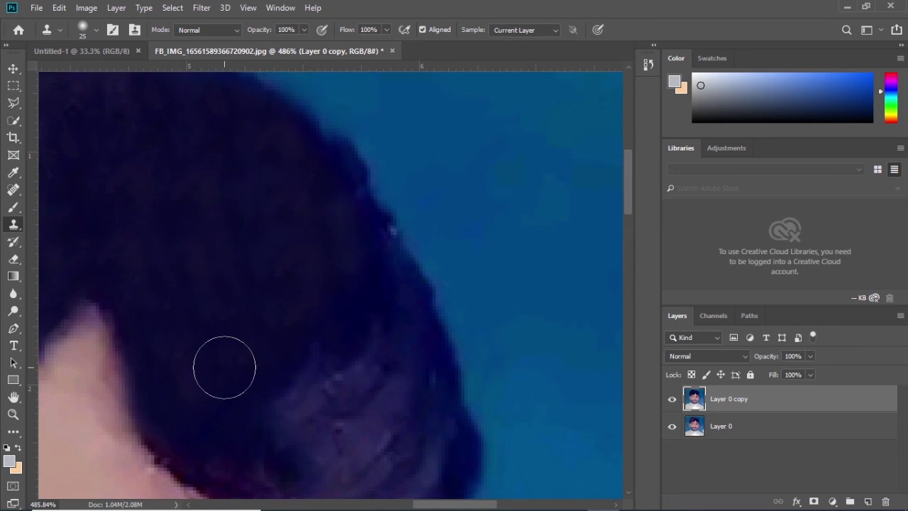
left_click_drag(205, 418, 196, 437)
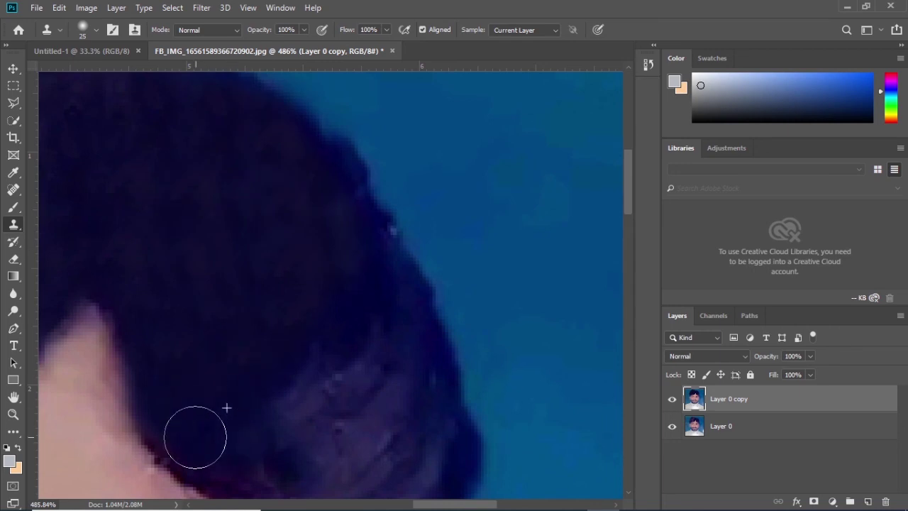
scroll(195, 437, "down", 2)
scroll(247, 224, "down", 1)
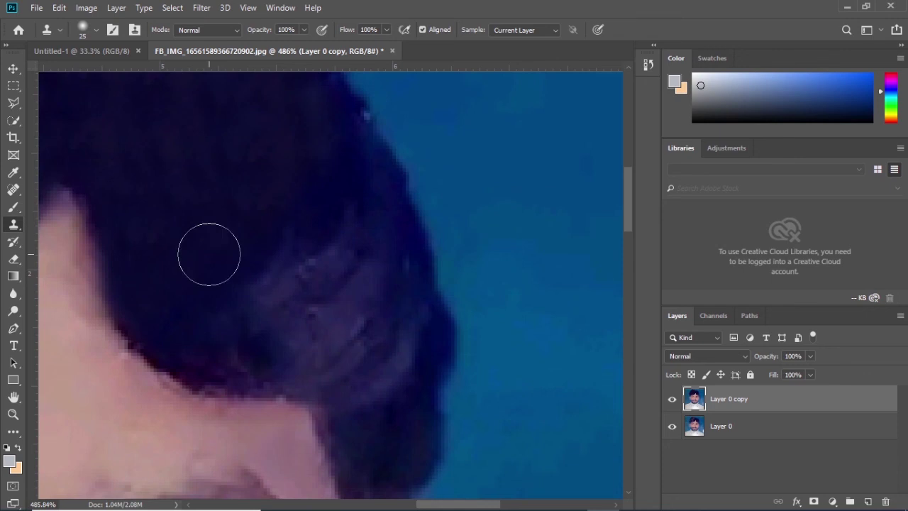
mouse_move(208, 254)
left_mouse_down()
mouse_move(288, 203)
mouse_move(204, 305)
mouse_move(312, 269)
left_mouse_up()
Clone over the streaks near the hairline, undoing the stray skin-coloured stroke.
left_click(238, 237, "alt")
mouse_move(321, 178)
left_mouse_down()
mouse_move(272, 307)
mouse_move(324, 227)
left_mouse_up()
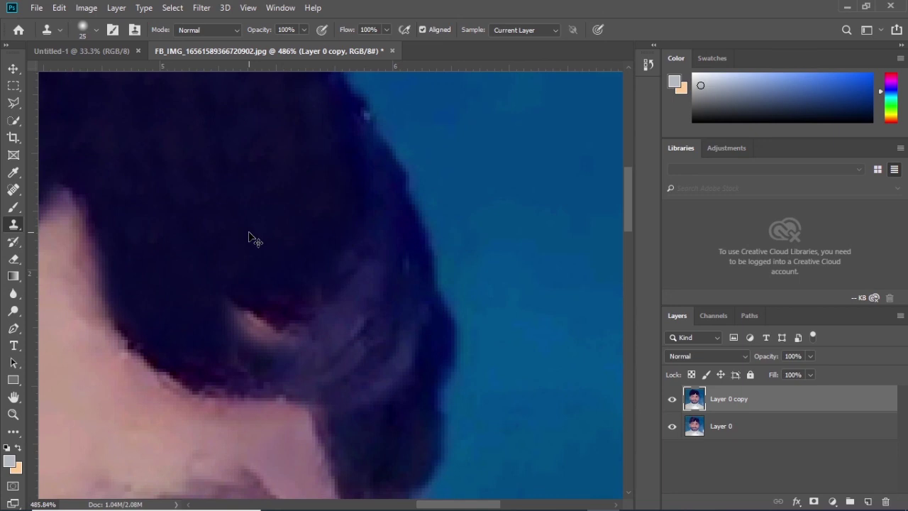
key("ctrl+z")
key("space")
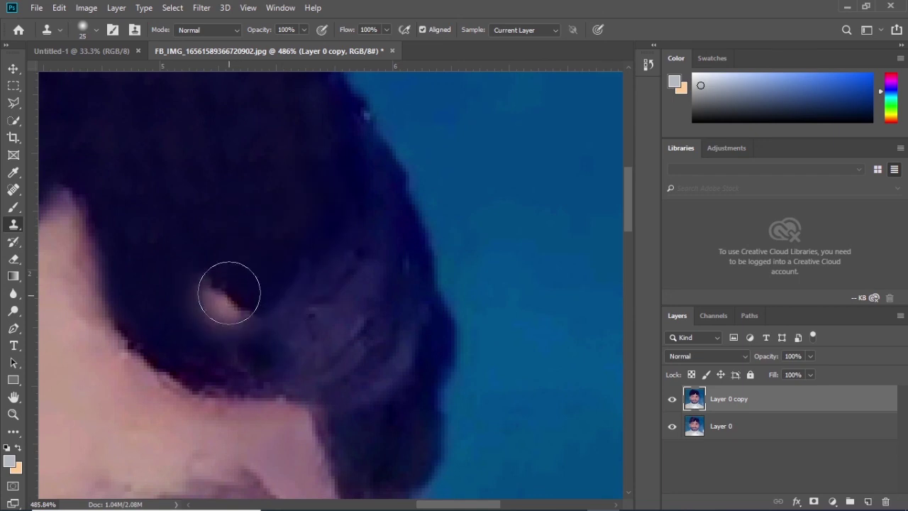
Resample dark hair and repaint the light strands along the hair–skin edge.
left_click(223, 288, "alt")
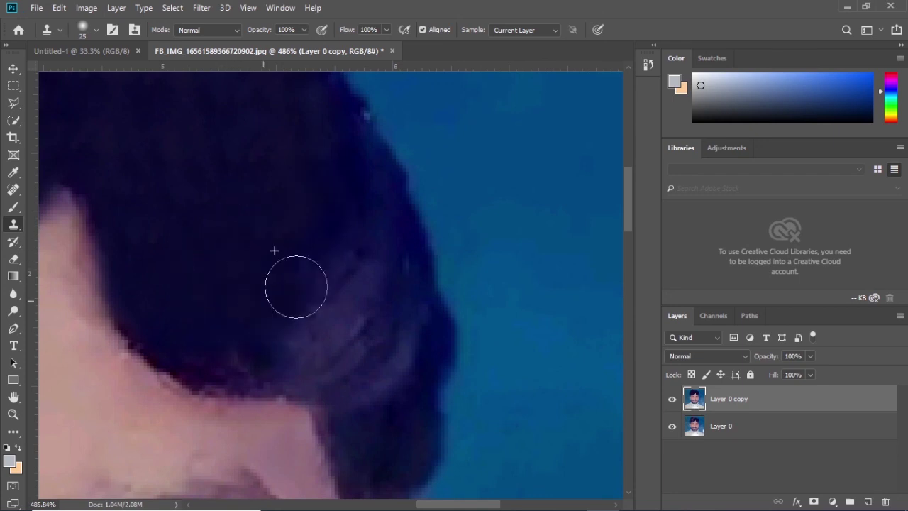
left_click_drag(293, 284, 243, 335)
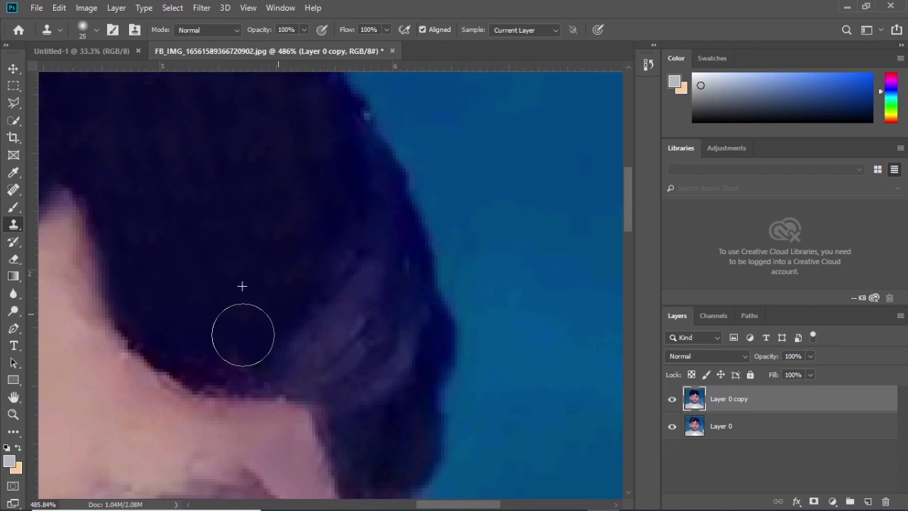
left_click(200, 317, "alt")
left_click_drag(156, 330, 216, 356)
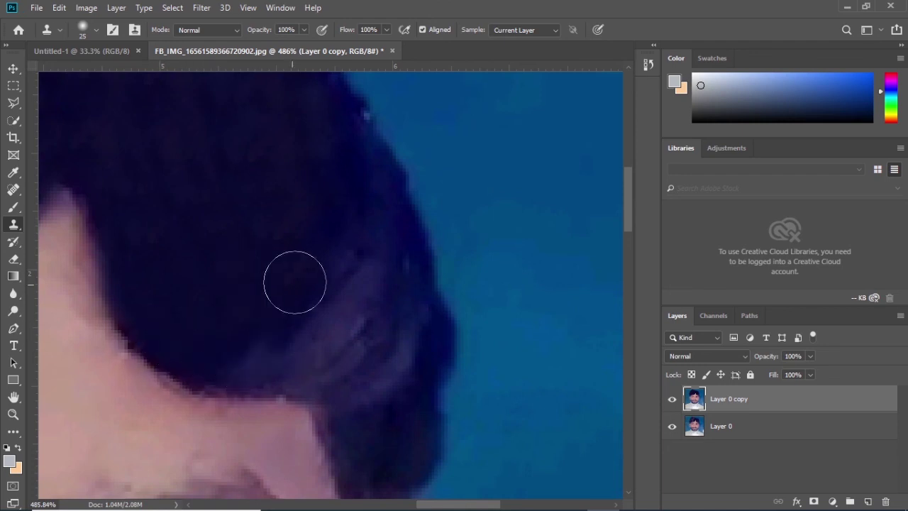
left_click(294, 281, "alt")
left_click_drag(251, 357, 357, 274)
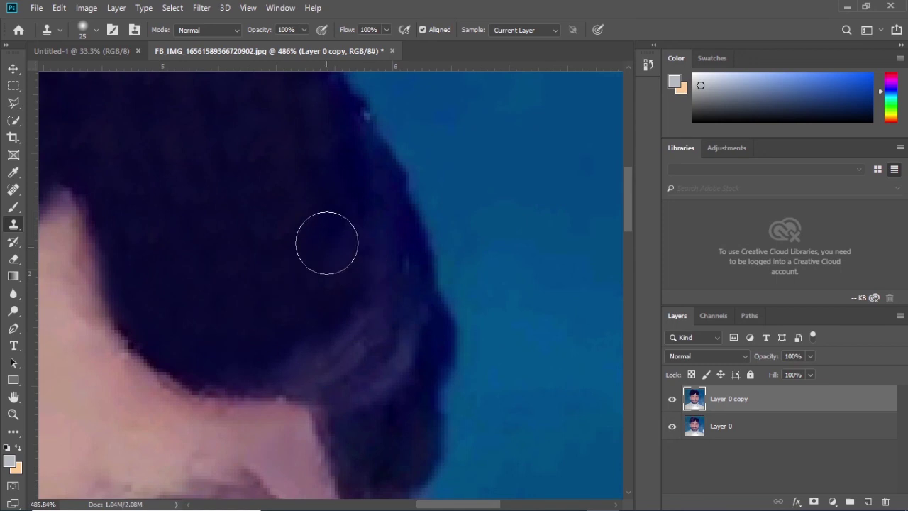
Cover the remaining light streaks at the hair's lower right with dark hair.
left_click_drag(326, 243, 354, 239)
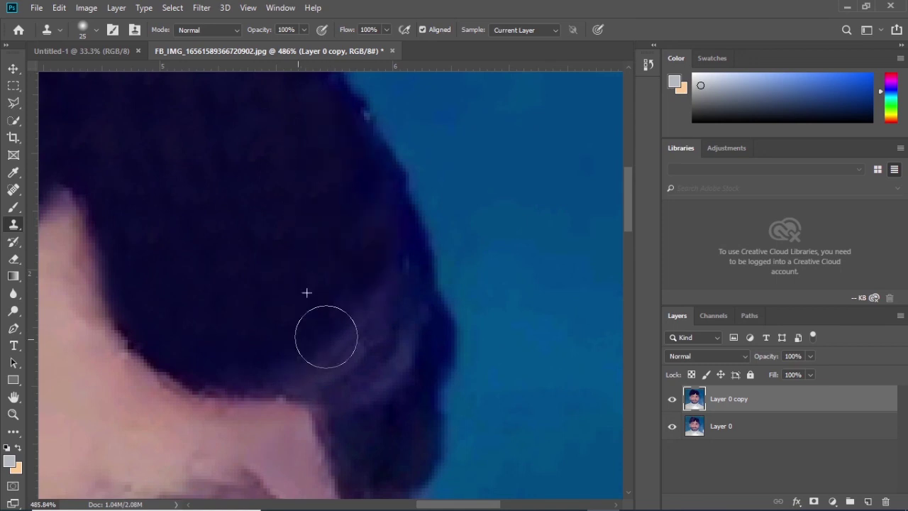
left_click_drag(327, 336, 375, 229)
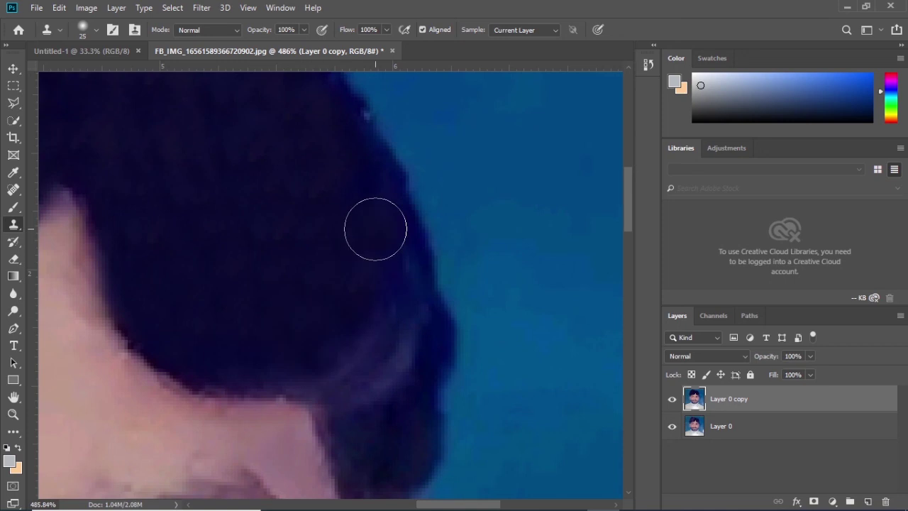
left_click_drag(334, 348, 377, 357)
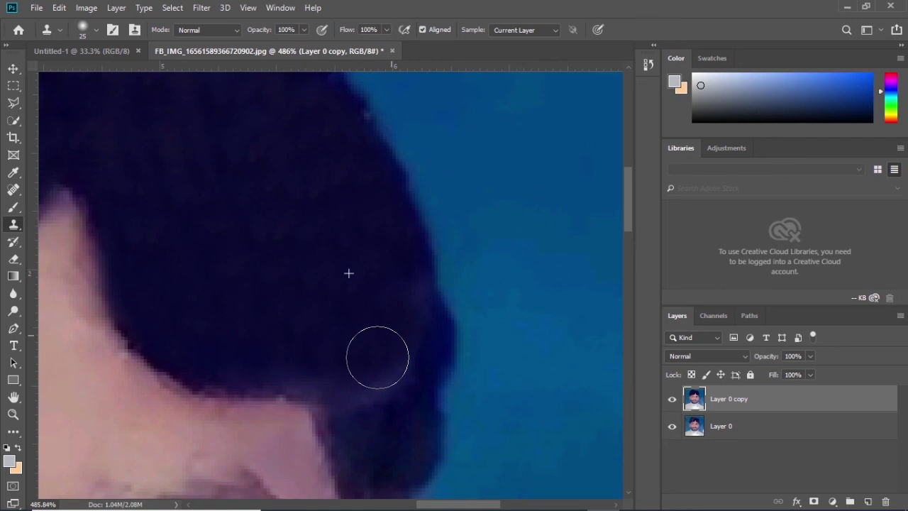
scroll(377, 357, "down", 3)
scroll(378, 356, "right", 1)
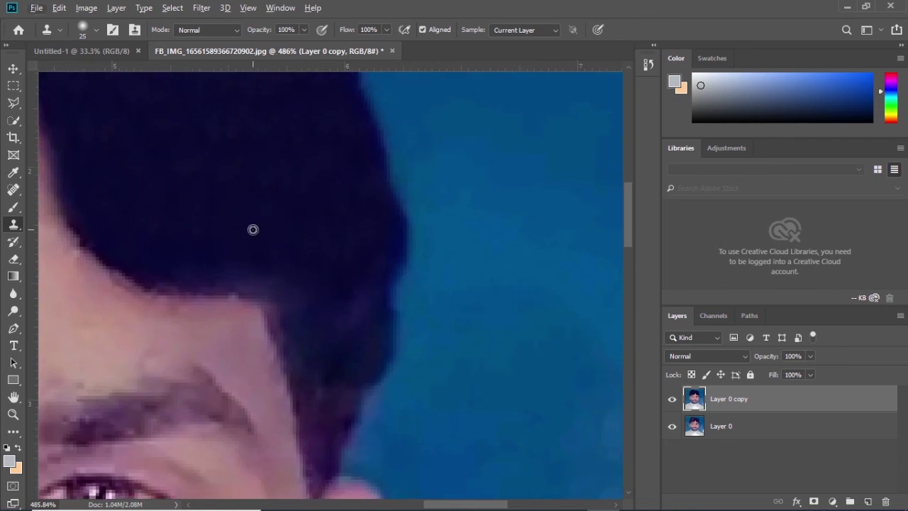
Clone dark hair over the pale hair above the brow and near the temple.
left_click(253, 229, "alt")
mouse_move(234, 261)
left_mouse_down()
mouse_move(299, 270)
mouse_move(336, 370)
mouse_move(332, 312)
mouse_move(348, 214)
left_mouse_up()
left_click(266, 187, "alt")
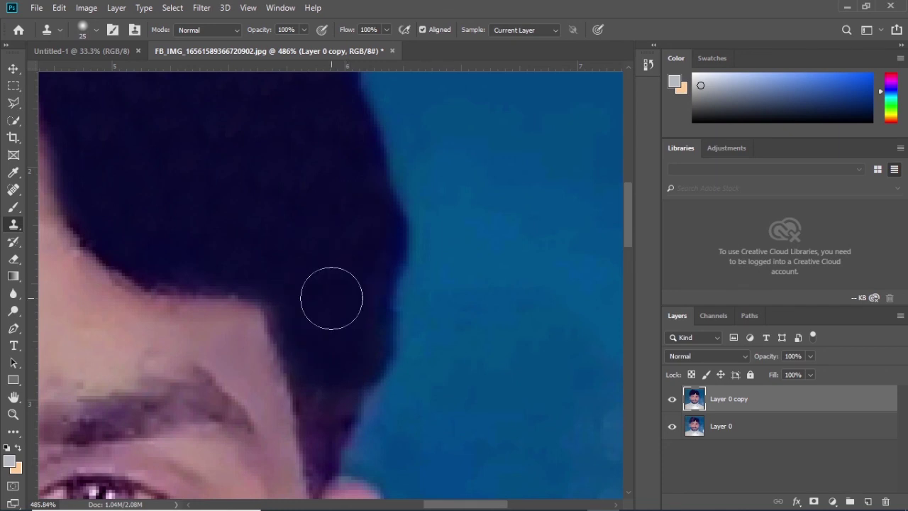
scroll(330, 300, "up", 5)
mouse_move(320, 292)
left_mouse_down()
mouse_move(317, 208)
mouse_move(305, 217)
left_mouse_up()
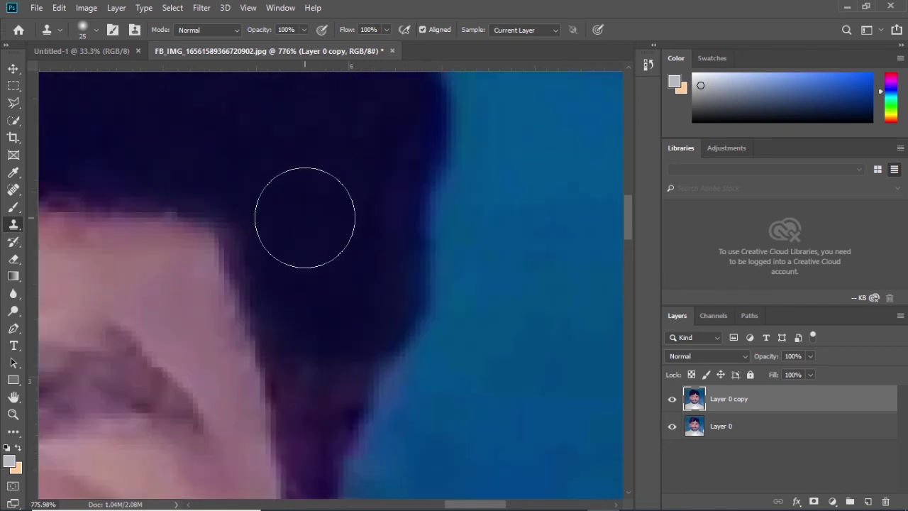
Paint cloned dark hair down over the pale hairline gap, then zoom out to fit.
left_click(306, 215, "alt")
left_click_drag(304, 351, 319, 425)
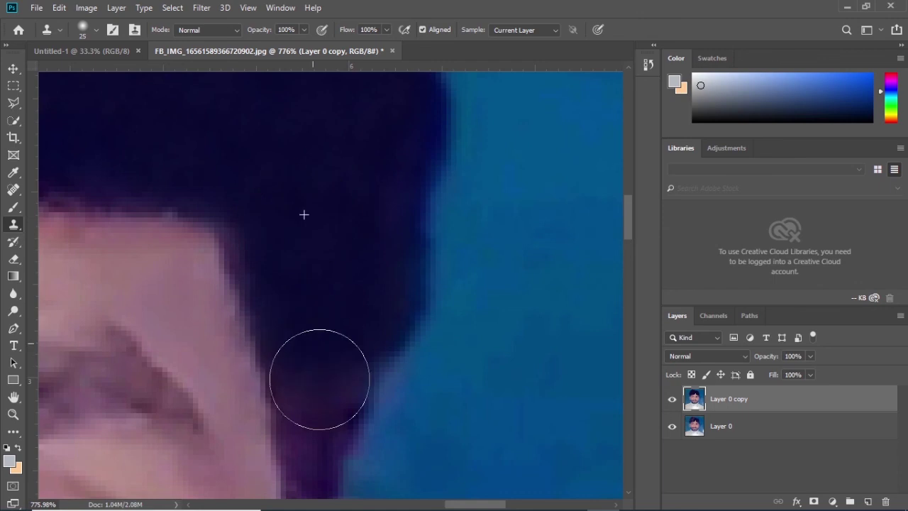
left_click_drag(314, 300, 320, 234)
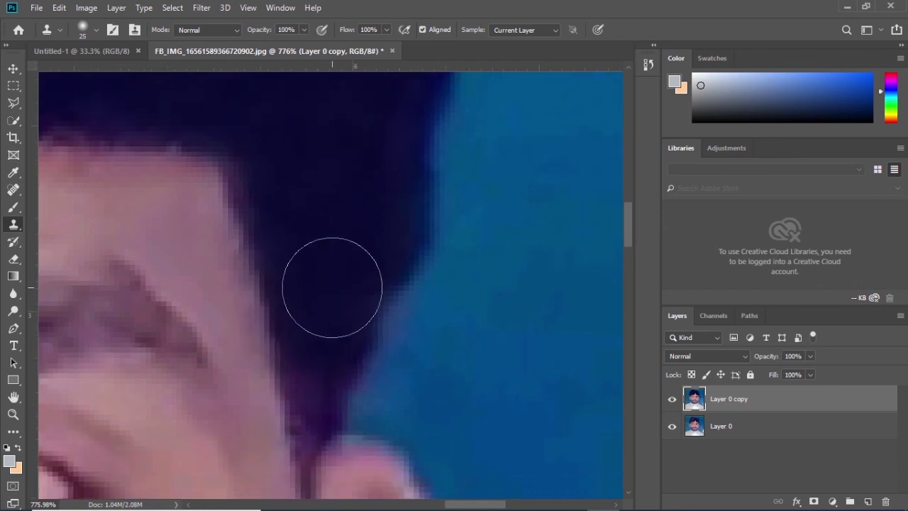
left_click(332, 287, "alt")
left_click_drag(314, 334, 315, 360)
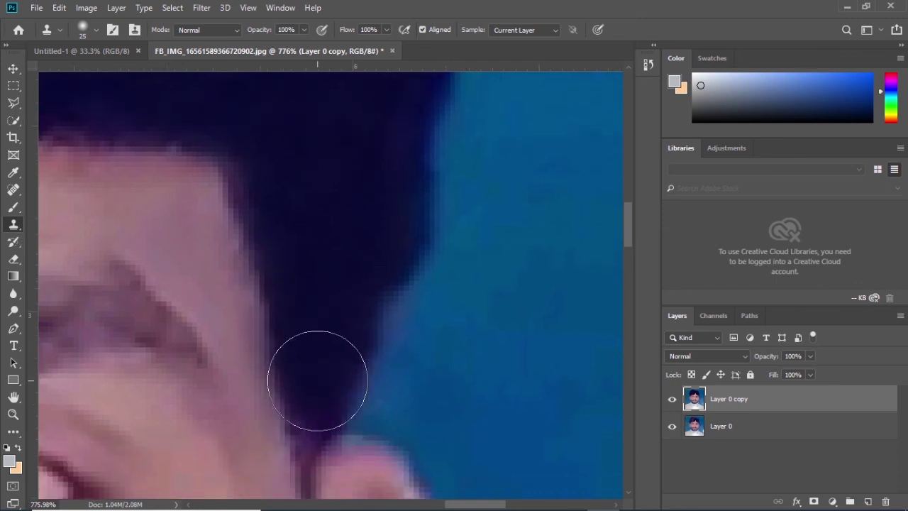
scroll(324, 327, "down", 4)
scroll(324, 325, "down", 2)
scroll(325, 325, "down", 4)
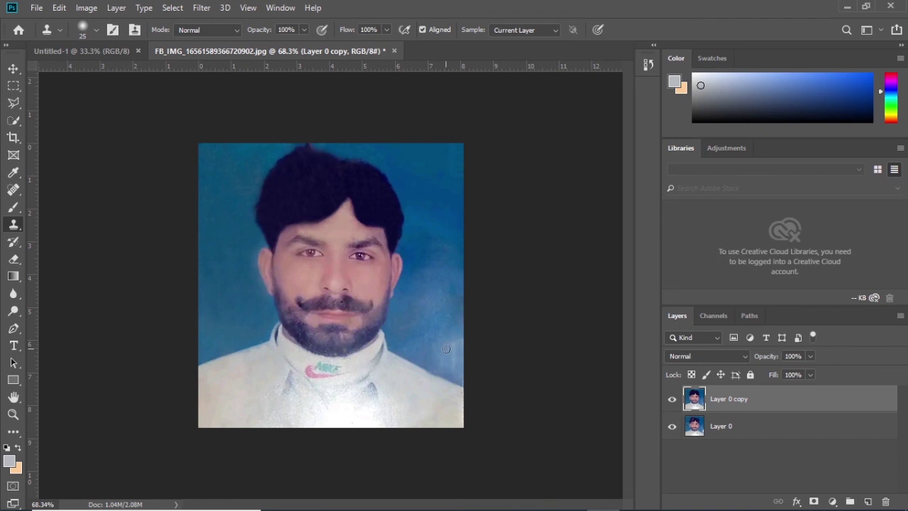
Enlarge the Clone Stamp brush to 45 and clone clean blue over blotches right of the face.
scroll(446, 349, "up", 3)
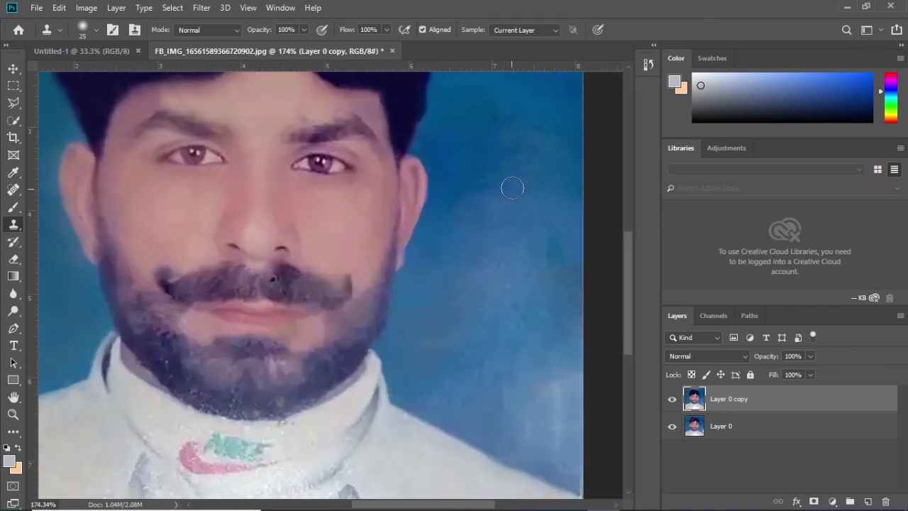
scroll(424, 284, "up", 2)
left_click_drag(440, 298, 400, 229)
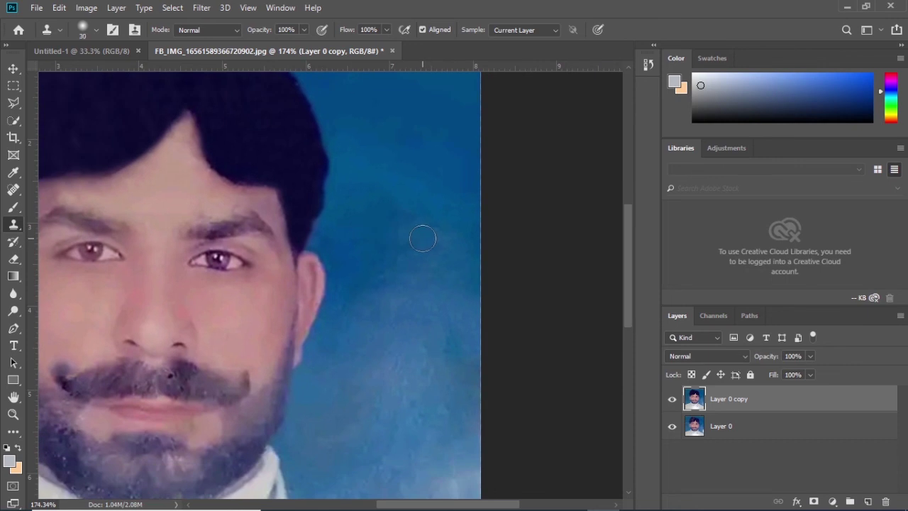
key("bracketright")
key("bracketright")
key("bracketright")
left_click(415, 146, "alt")
mouse_move(424, 304)
left_mouse_down()
mouse_move(419, 246)
mouse_move(452, 252)
mouse_move(458, 263)
mouse_move(432, 376)
left_mouse_up()
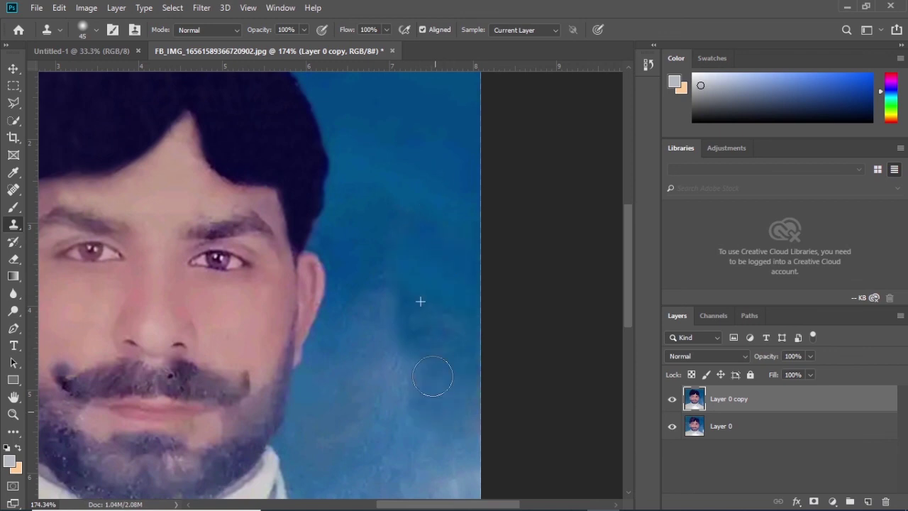
Even out the uneven blue background along the photo's right edge.
left_click_drag(432, 376, 419, 259)
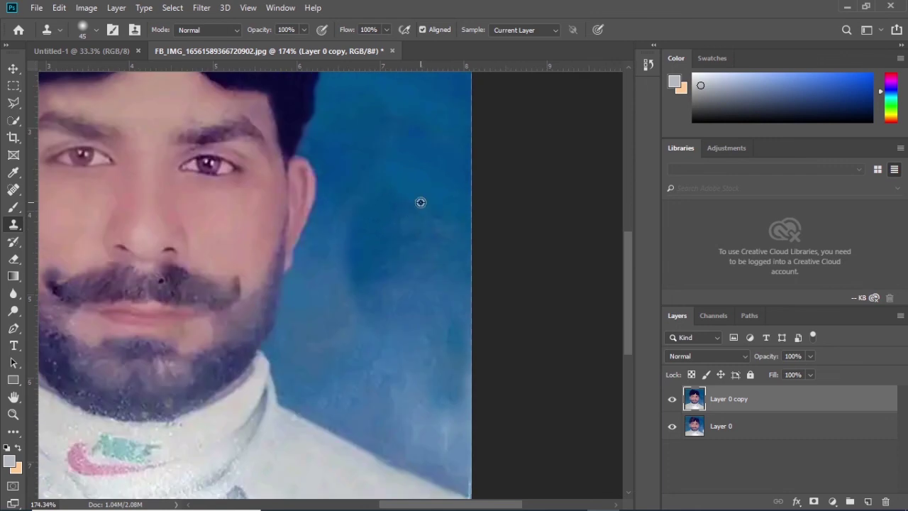
left_click_drag(439, 197, 438, 340)
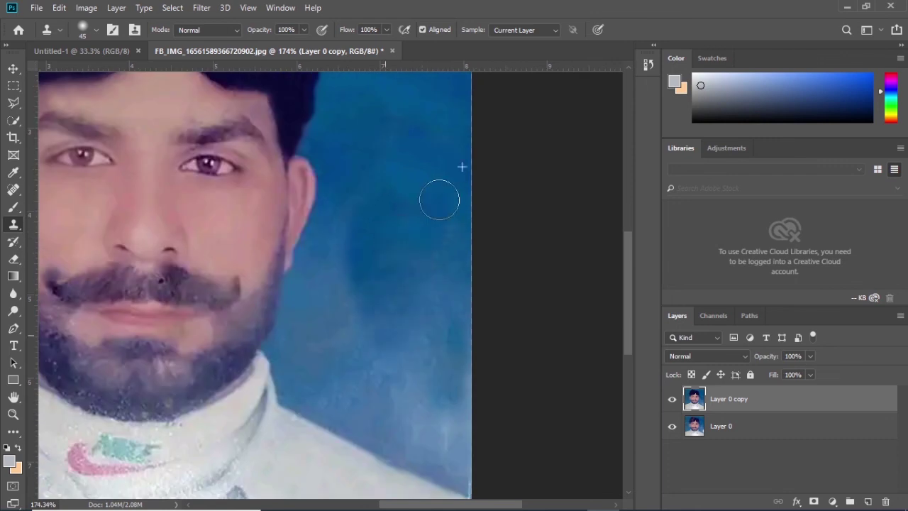
left_click(410, 252, "alt")
mouse_move(446, 239)
left_mouse_down()
mouse_move(450, 231)
mouse_move(477, 237)
mouse_move(443, 358)
left_mouse_up()
left_click(388, 219, "alt")
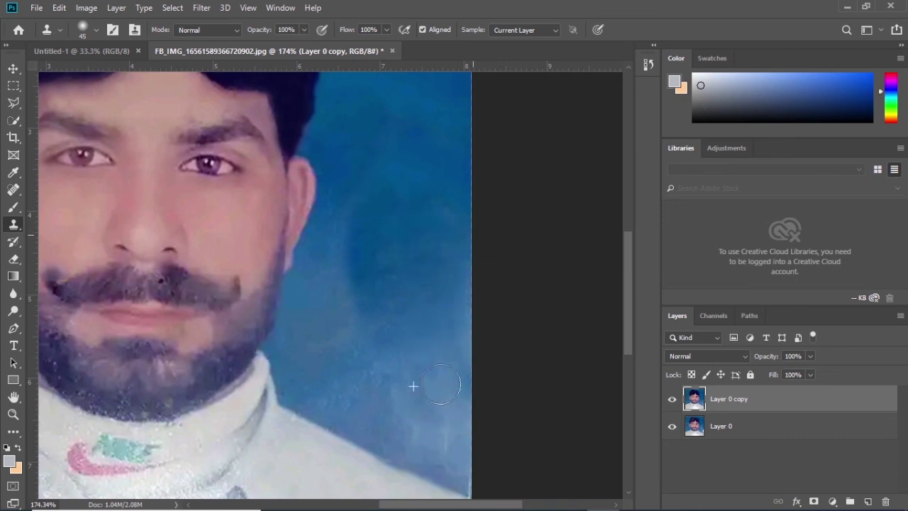
left_click(405, 249, "alt")
left_click_drag(452, 295, 458, 419)
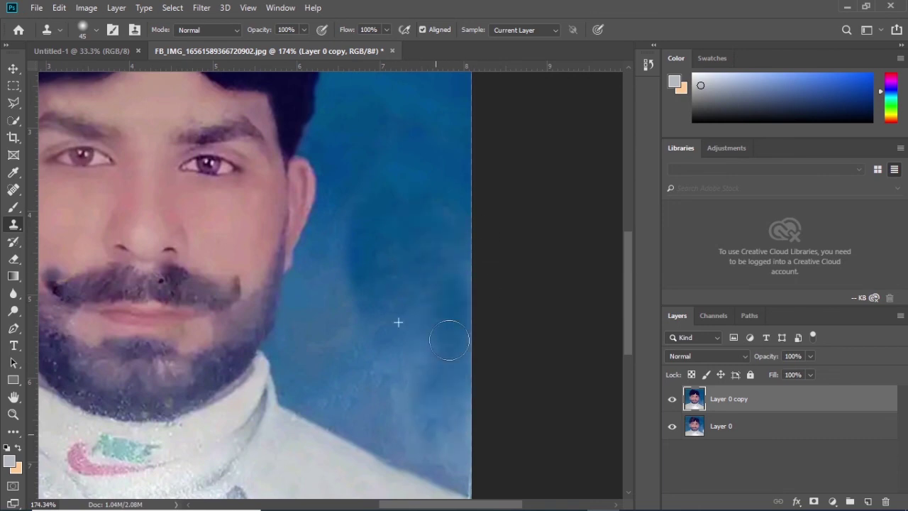
left_click_drag(412, 309, 415, 277)
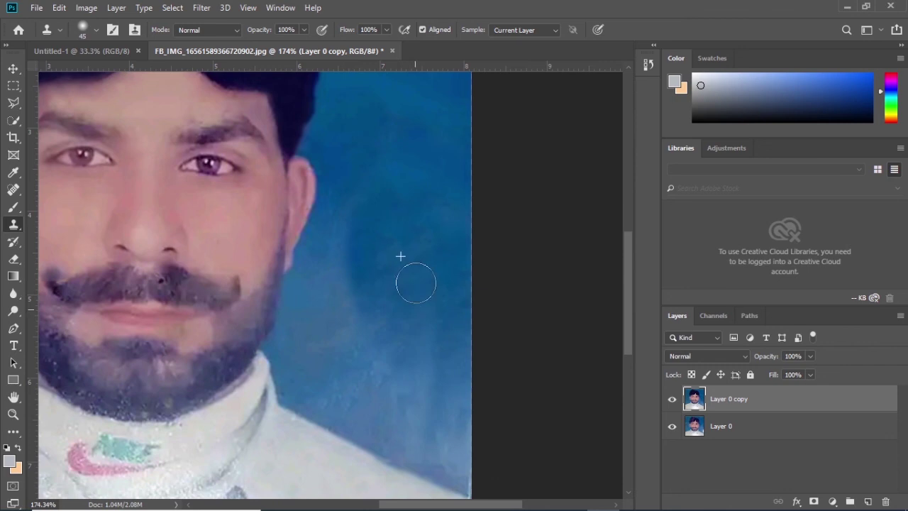
left_click_drag(434, 349, 443, 294)
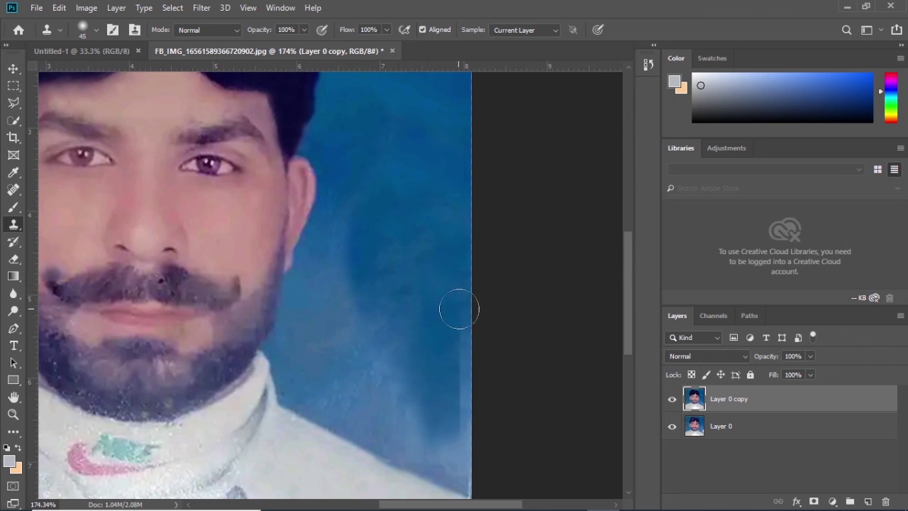
Retouch the background beside the ear and darken the lighter blue band.
scroll(410, 320, "up", 5)
left_click(475, 280, "alt")
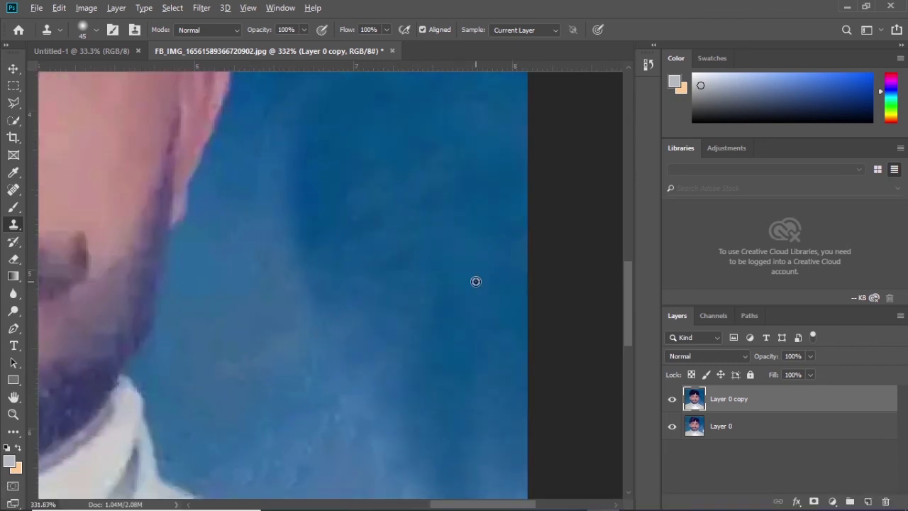
mouse_move(351, 304)
left_mouse_down()
mouse_move(294, 203)
mouse_move(308, 152)
mouse_move(405, 251)
left_mouse_up()
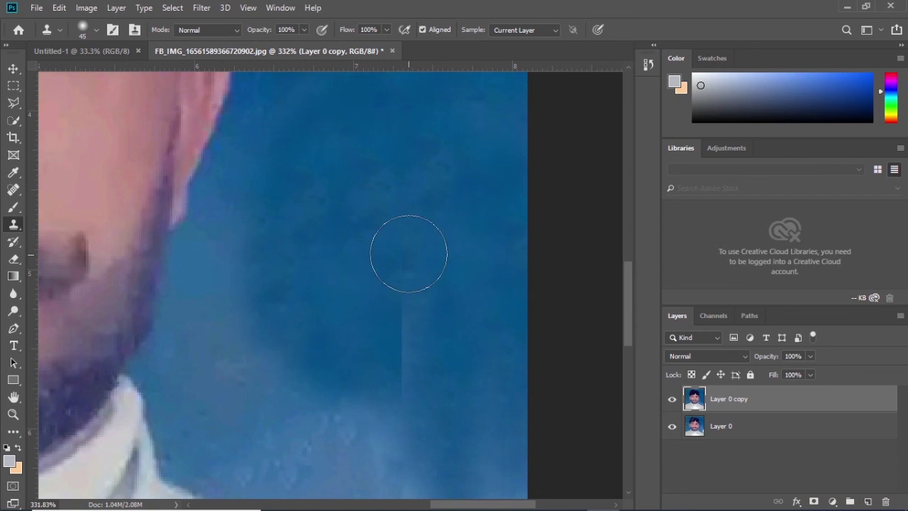
left_click_drag(395, 412, 451, 313)
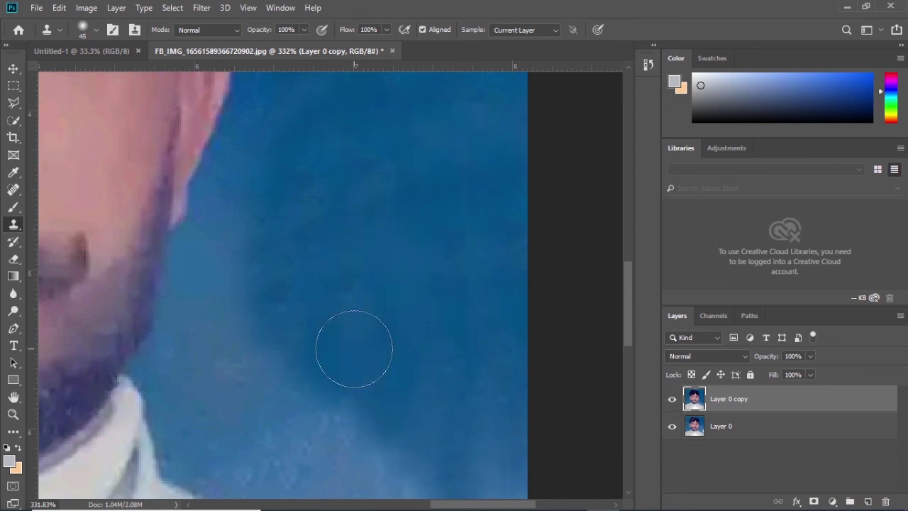
Darken the light stripe right of the collar and the streaks near the beard.
mouse_move(352, 348)
left_mouse_down()
mouse_move(373, 217)
mouse_move(398, 300)
mouse_move(482, 426)
left_mouse_up()
left_click_drag(523, 277, 517, 454)
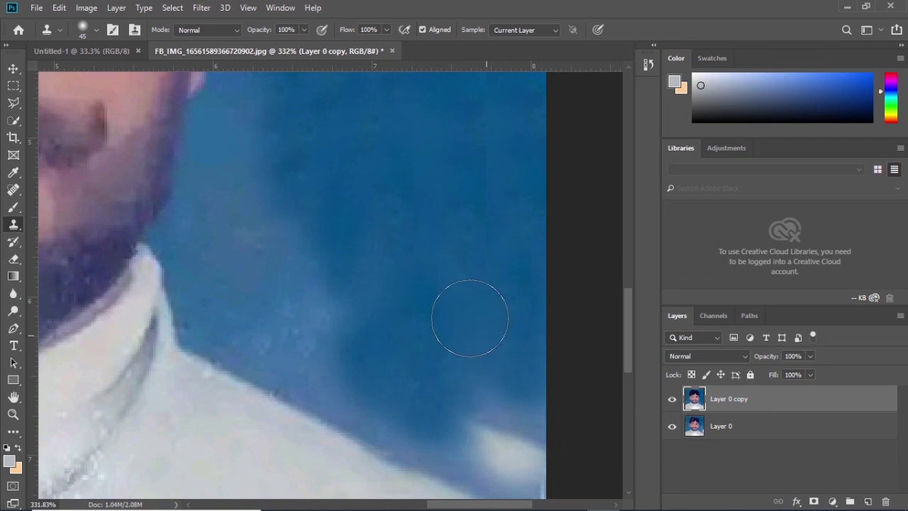
mouse_move(504, 334)
left_mouse_down()
mouse_move(523, 443)
mouse_move(508, 437)
mouse_move(482, 454)
left_mouse_up()
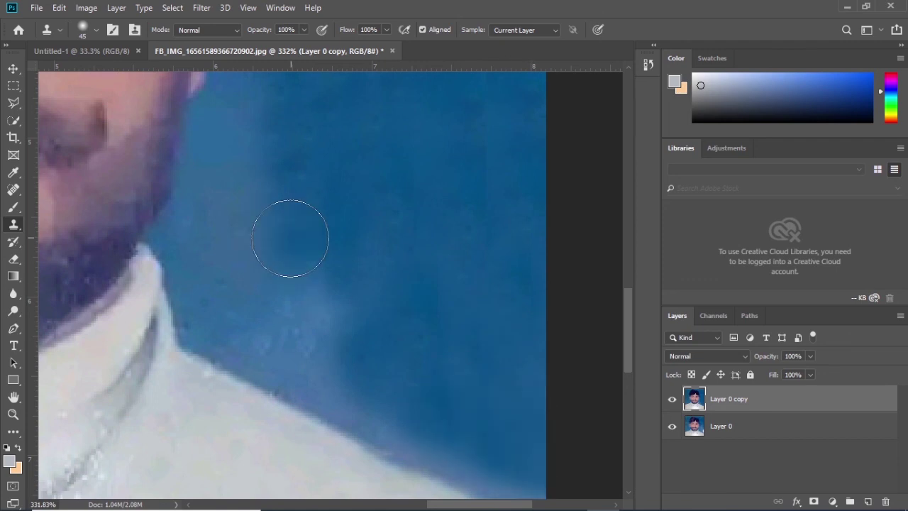
mouse_move(290, 239)
left_mouse_down()
mouse_move(267, 331)
mouse_move(425, 440)
left_mouse_up()
Clone over the background along the shoulder edge.
scroll(376, 197, "up", 3)
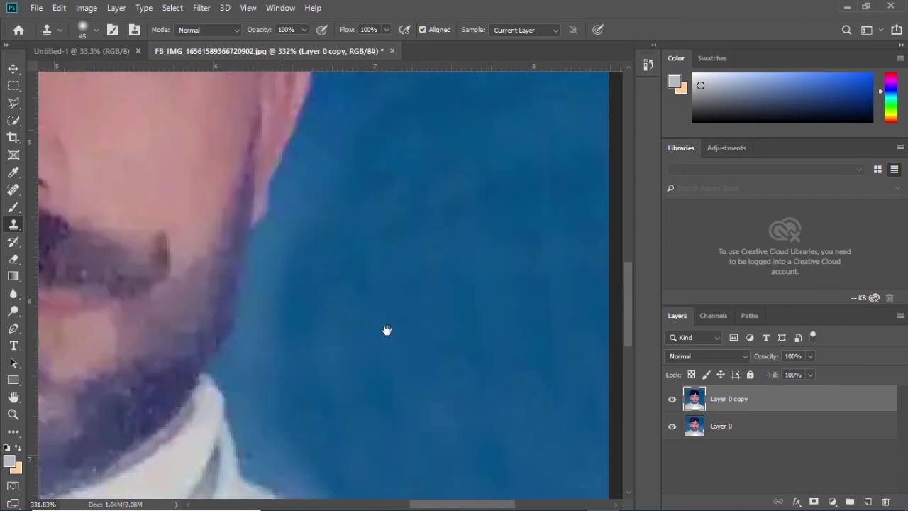
scroll(385, 329, "left", 2)
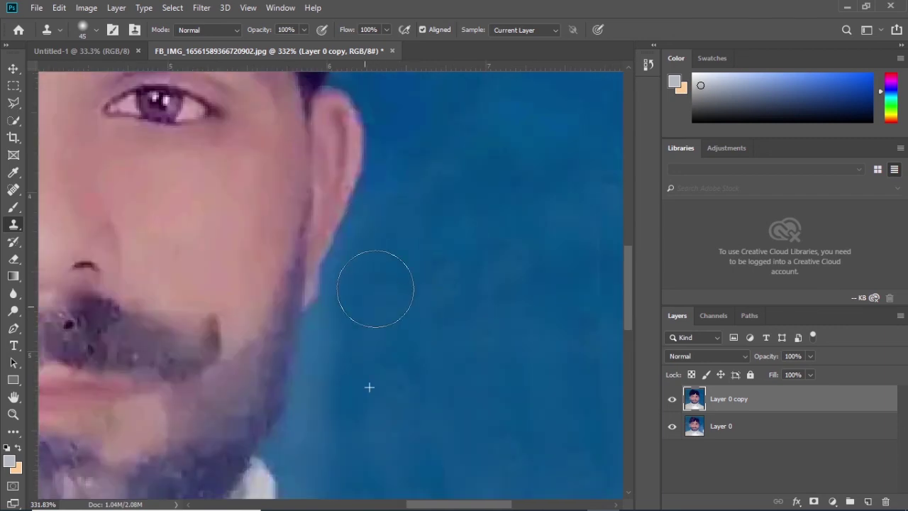
scroll(375, 288, "down", 3)
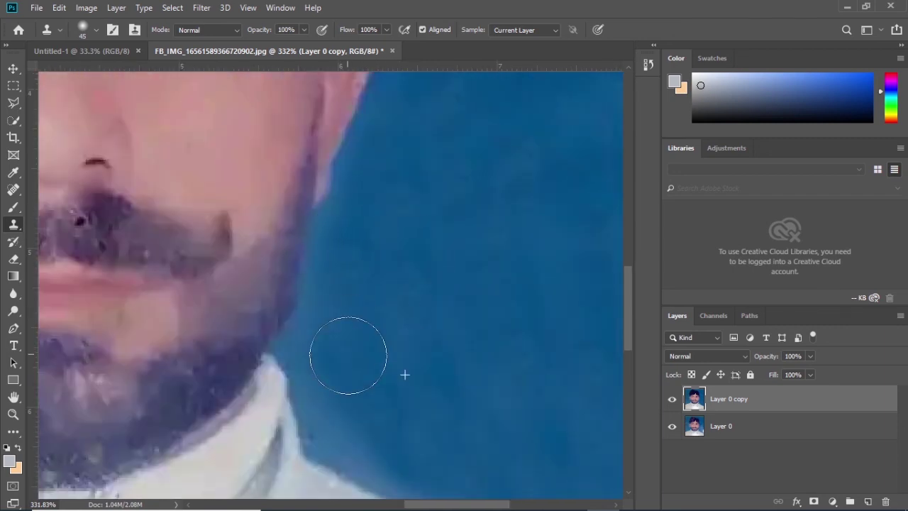
scroll(433, 334, "down", 3)
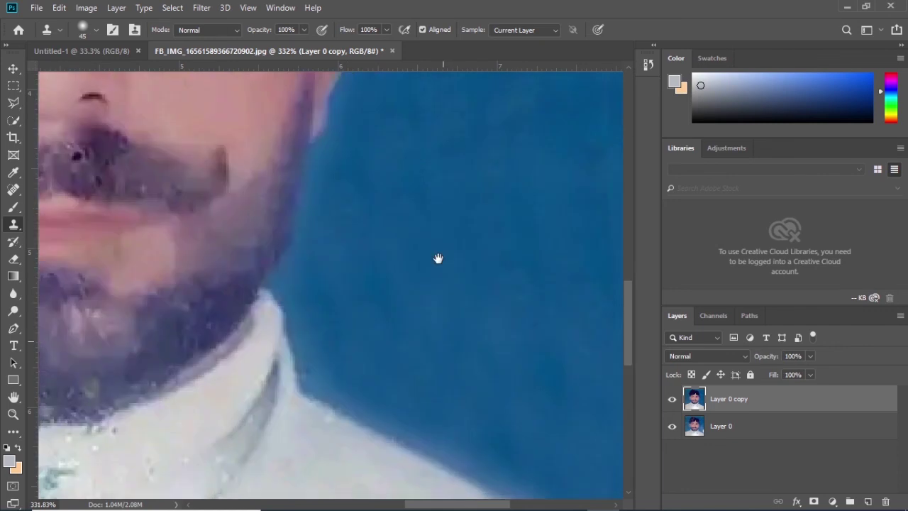
mouse_move(345, 324)
left_mouse_down()
mouse_move(403, 378)
mouse_move(340, 146)
mouse_move(326, 239)
left_mouse_up()
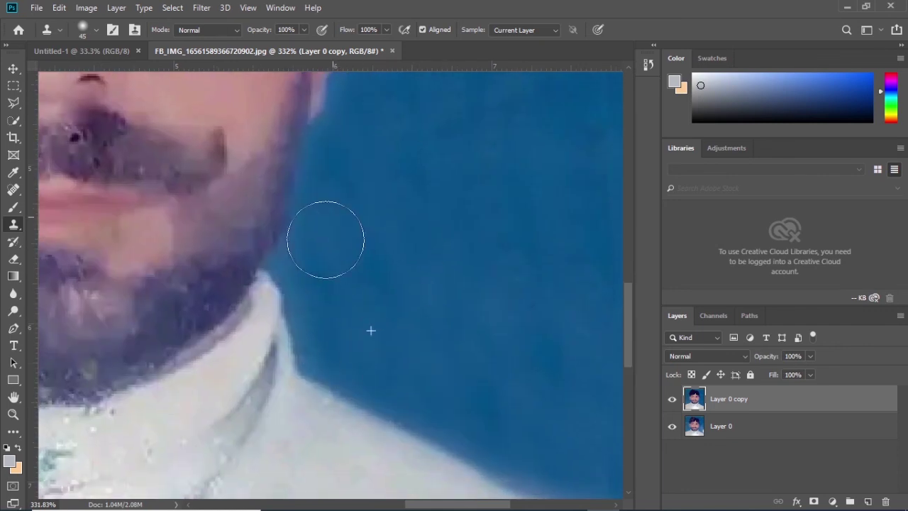
scroll(341, 256, "up", 10)
scroll(340, 256, "right", 2)
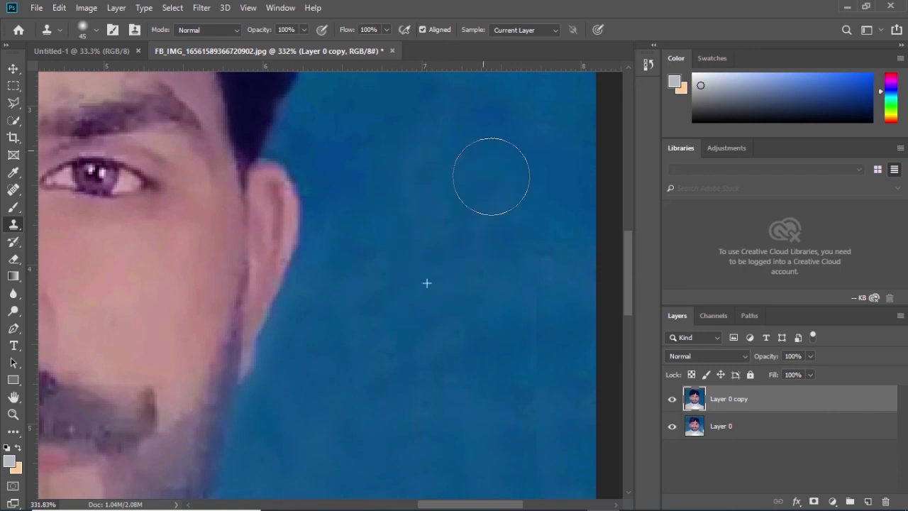
scroll(422, 264, "down", 5)
scroll(424, 261, "down", 2)
Clone over the background beside the hair and near the ear.
scroll(419, 266, "down", 2)
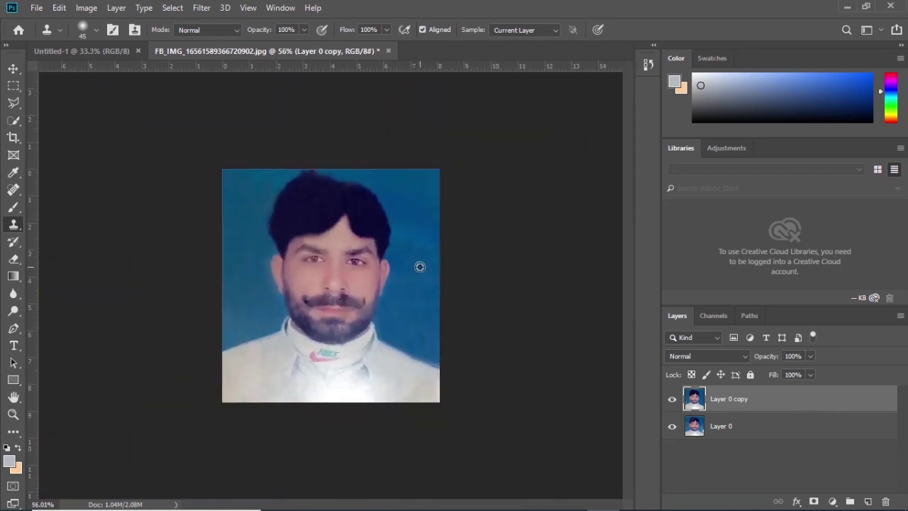
scroll(289, 369, "down", 1)
scroll(308, 186, "up", 2)
scroll(310, 288, "up", 3)
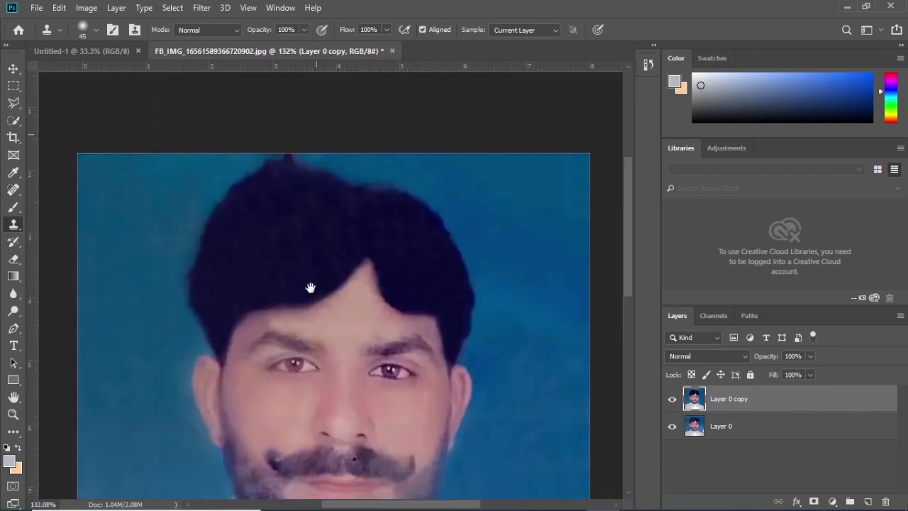
scroll(213, 326, "up", 2)
mouse_move(125, 213)
left_mouse_down()
mouse_move(83, 311)
mouse_move(173, 263)
mouse_move(215, 259)
left_mouse_up()
scroll(131, 253, "up", 5)
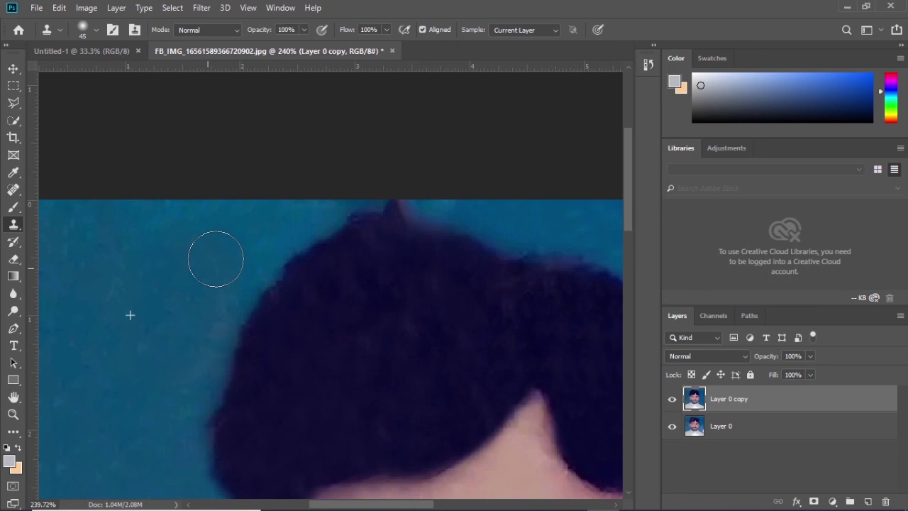
scroll(162, 315, "down", 5)
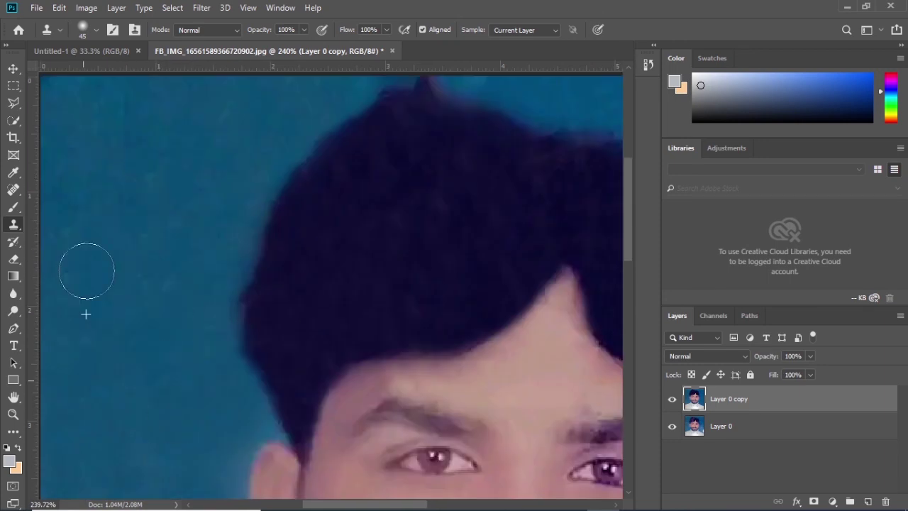
scroll(135, 312, "down", 3)
scroll(139, 287, "up", 1)
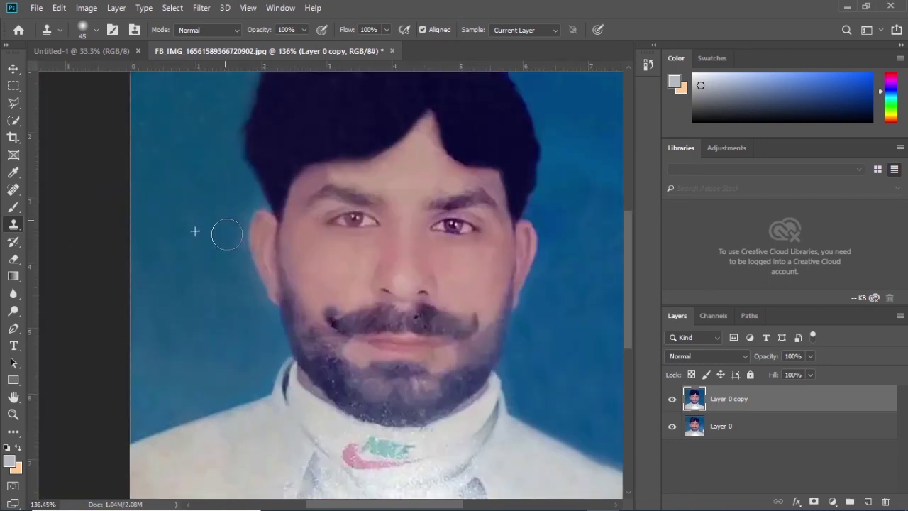
left_click_drag(226, 234, 232, 238)
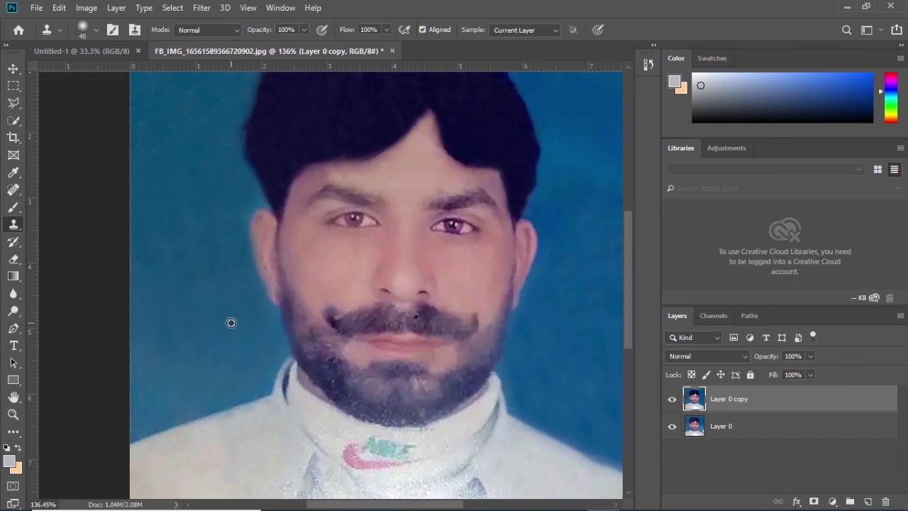
Sample clean blue background and paint it over the marks beside the jaw.
scroll(263, 330, "up", 2)
scroll(267, 308, "up", 2)
left_click(178, 304, "alt")
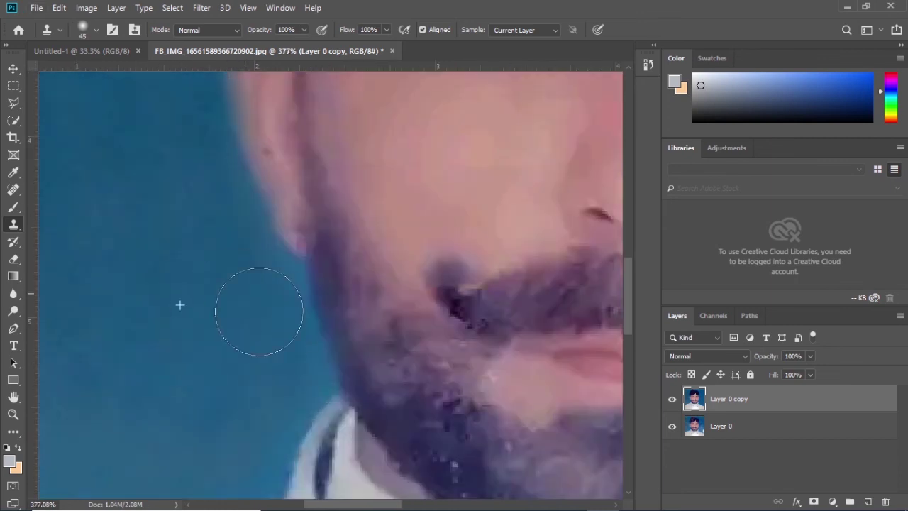
left_click_drag(258, 305, 266, 320)
scroll(266, 319, "down", 3)
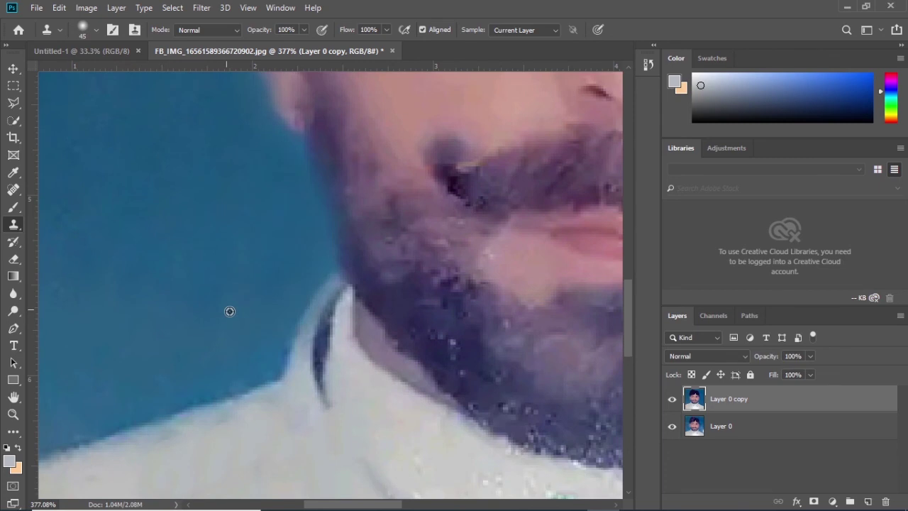
scroll(270, 248, "down", 5)
scroll(304, 163, "up", 1)
scroll(284, 263, "up", 3)
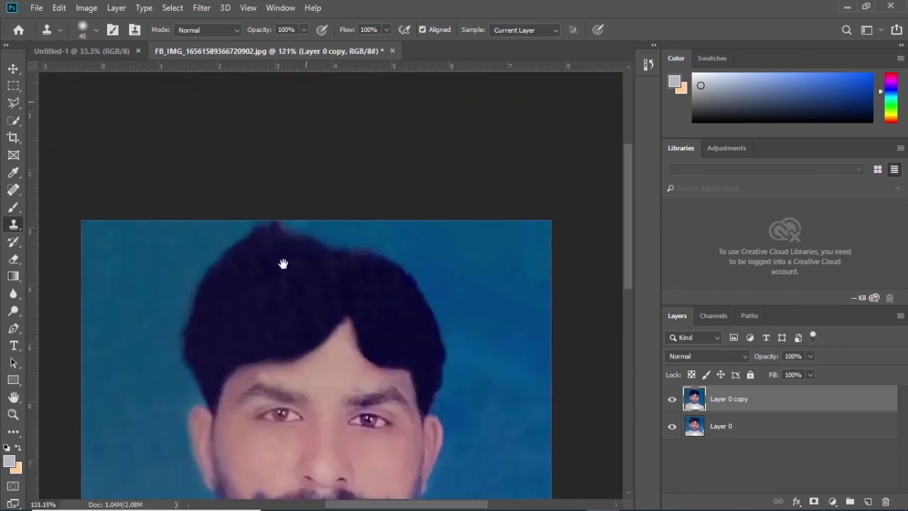
scroll(270, 235, "up", 5)
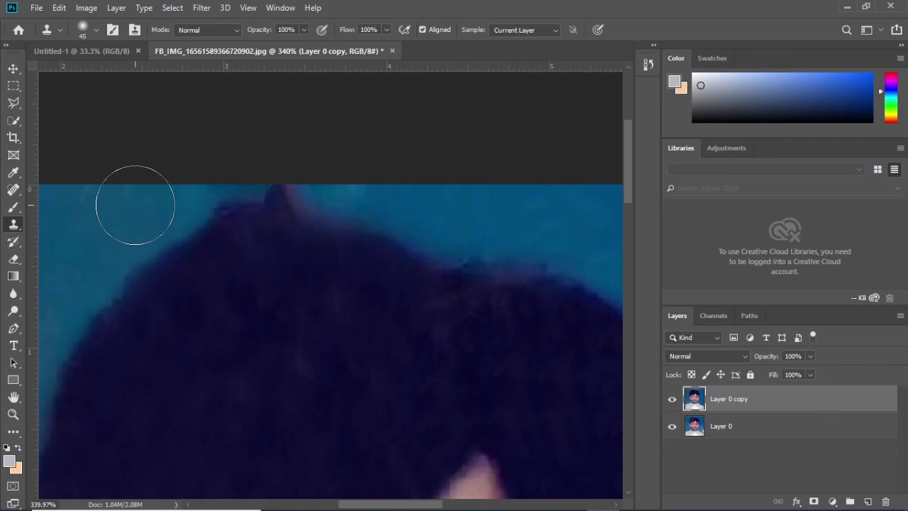
Cover the peaks and bumps along the top of the hair with clean blue, undoing a dark streak.
left_click(131, 207, "alt")
left_click_drag(241, 181, 278, 173)
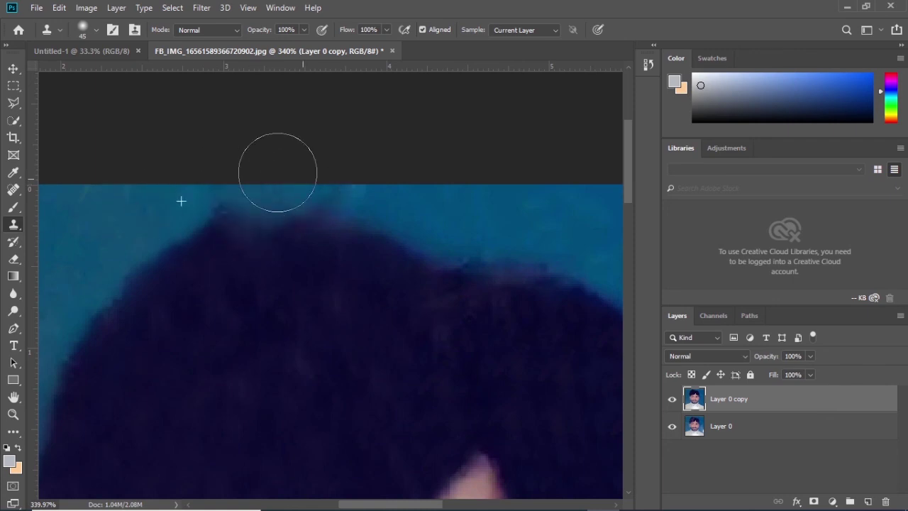
left_click(223, 196)
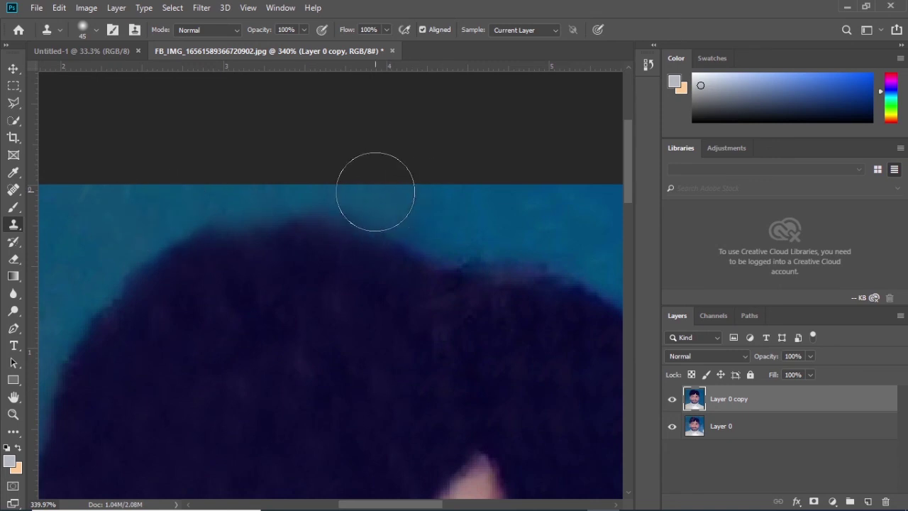
left_click(438, 205)
key("ctrl+z")
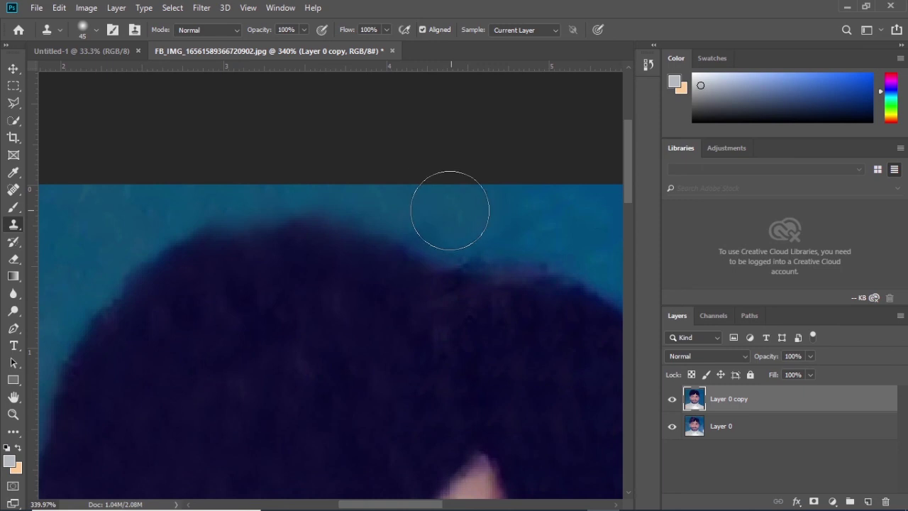
scroll(433, 205, "down", 5)
scroll(434, 205, "down", 3)
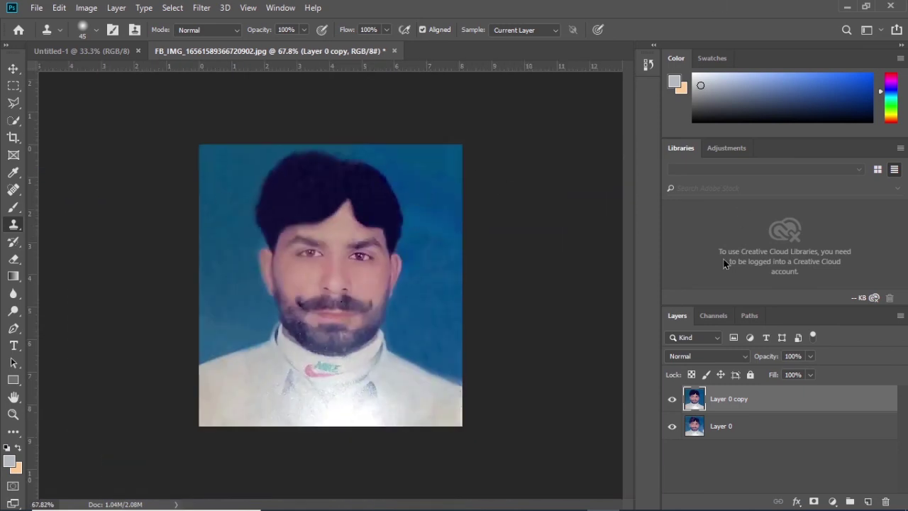
Add a Curves adjustment layer with an S-curve: shadows pulled down, highlights raised.
left_click(834, 501)
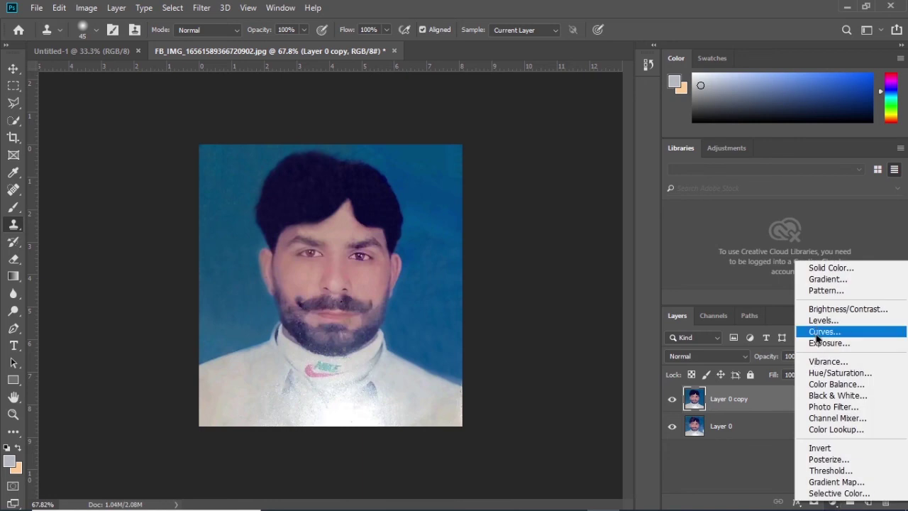
left_click(831, 499)
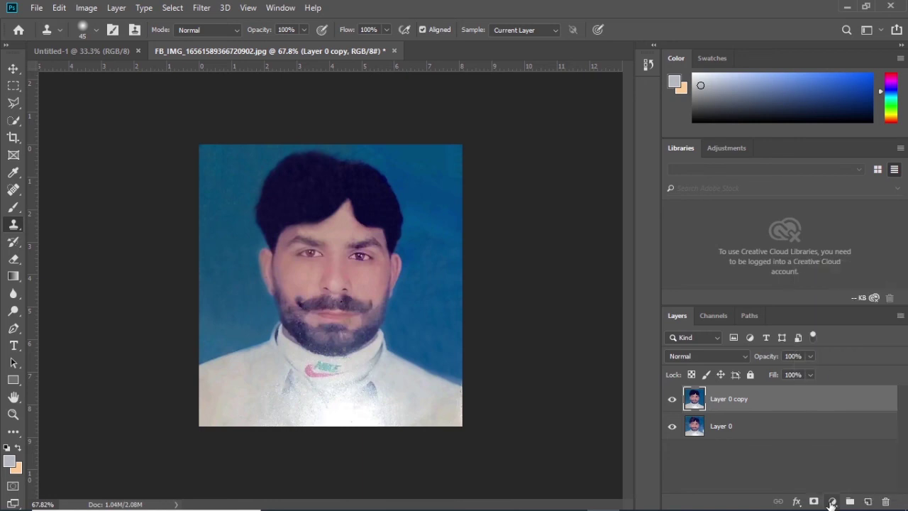
left_click(831, 502)
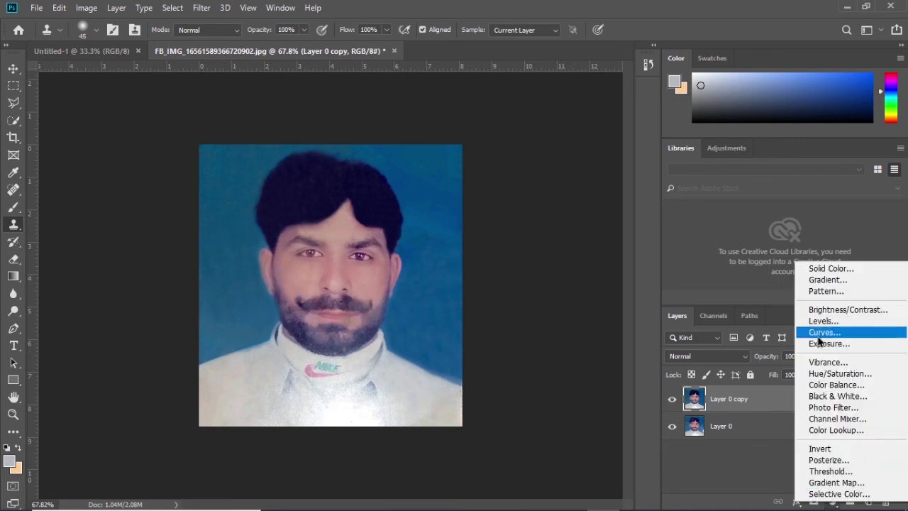
left_click(819, 337)
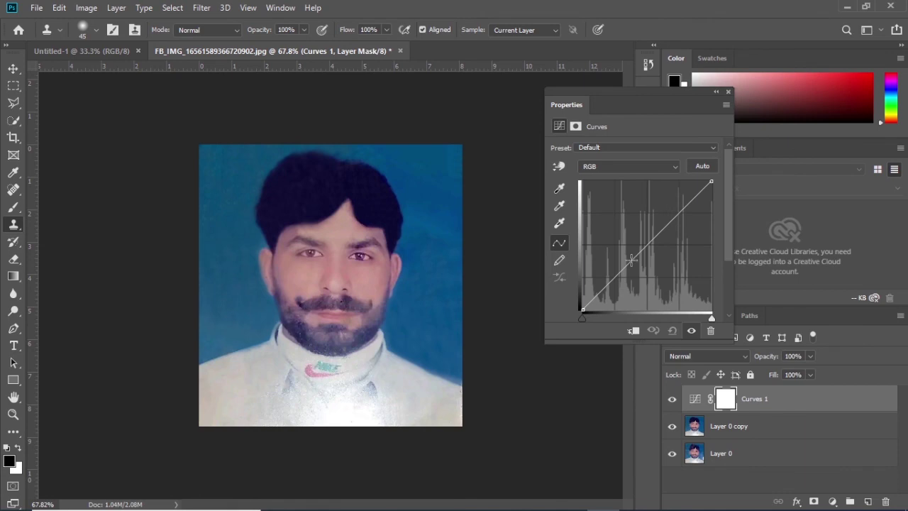
left_click_drag(631, 260, 641, 269)
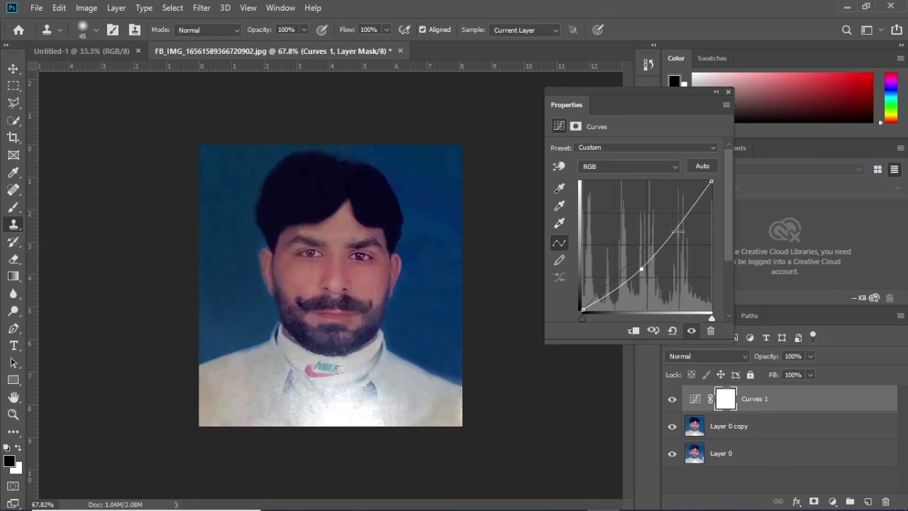
left_click_drag(684, 222, 685, 214)
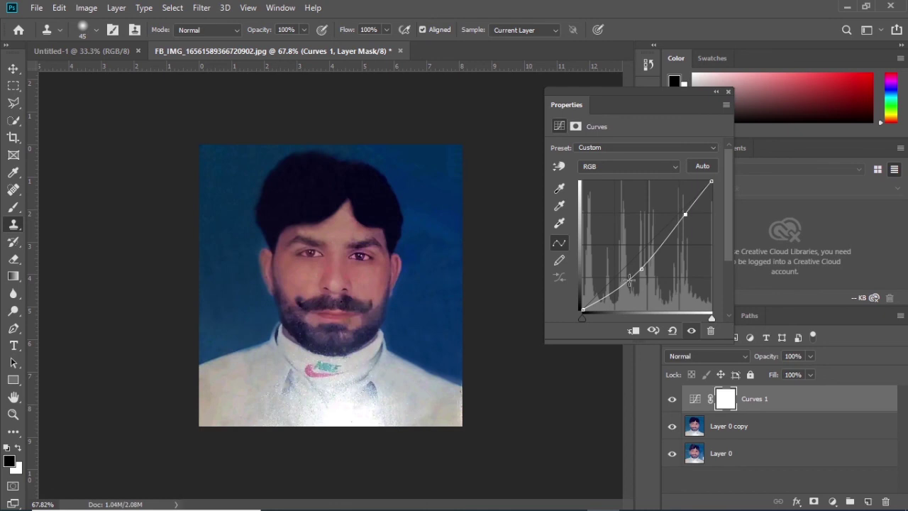
mouse_move(621, 287)
left_mouse_down()
mouse_move(614, 282)
mouse_move(616, 290)
left_mouse_up()
left_click(728, 93)
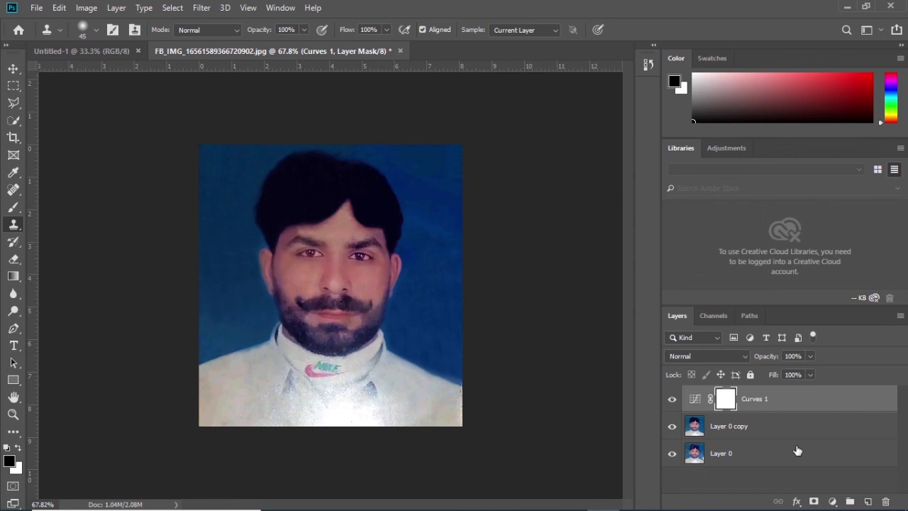
Add a Hue/Saturation layer targeting Cyans with Hue +22, Saturation -57, Lightness +14.
left_click(836, 501)
left_click(835, 381)
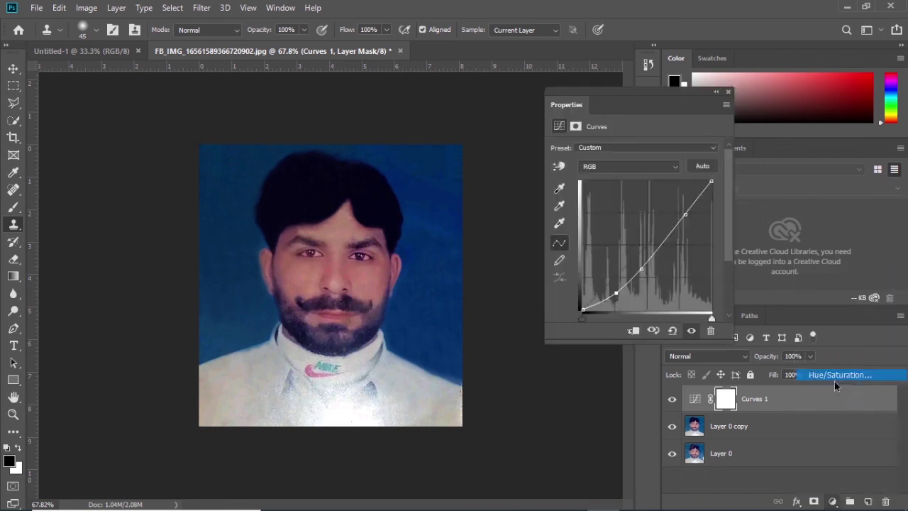
left_click(565, 166)
left_click(234, 254)
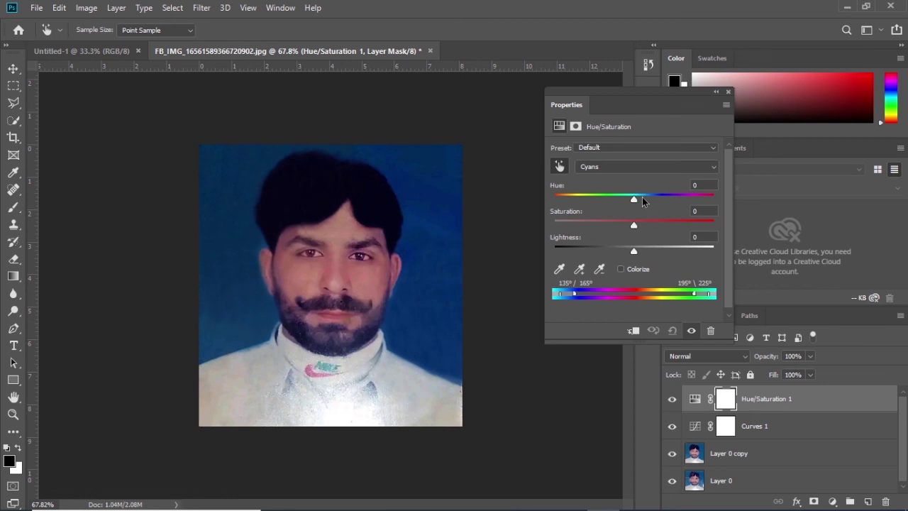
left_click_drag(634, 201, 651, 199)
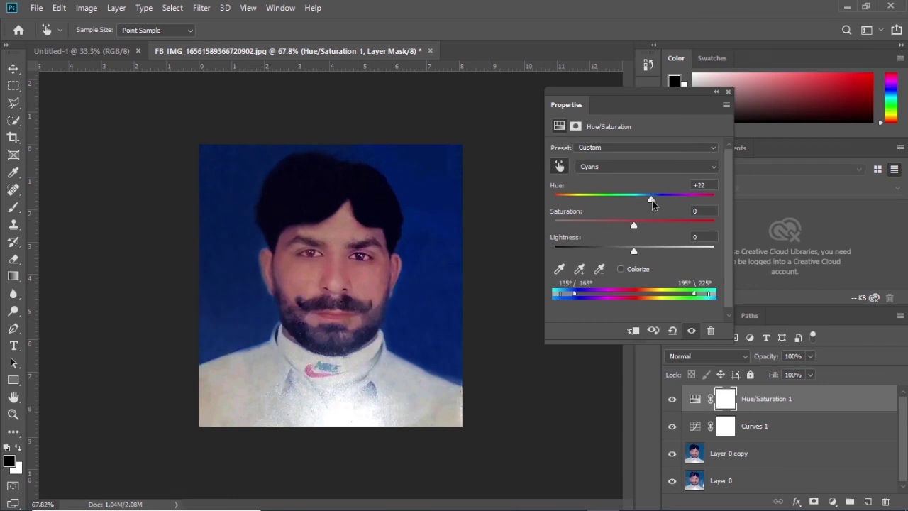
mouse_move(634, 226)
left_mouse_down()
mouse_move(590, 248)
mouse_move(649, 252)
left_mouse_up()
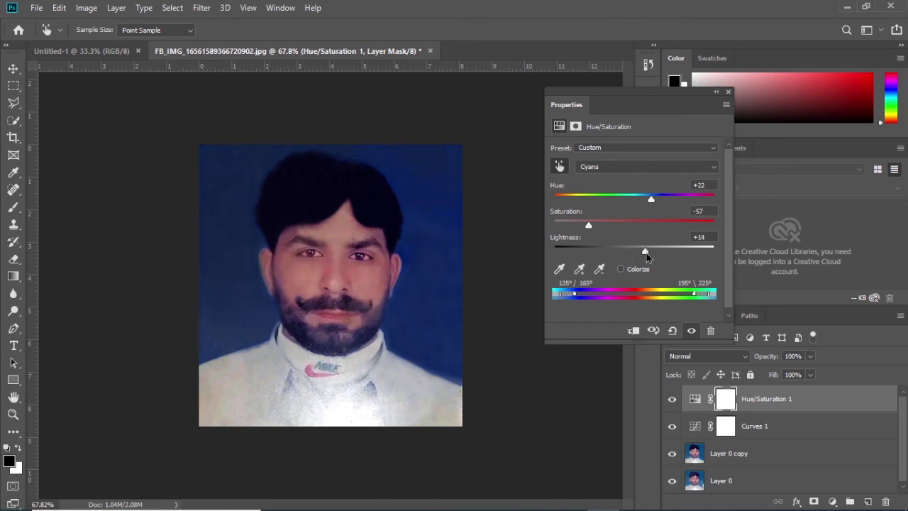
left_click(728, 93)
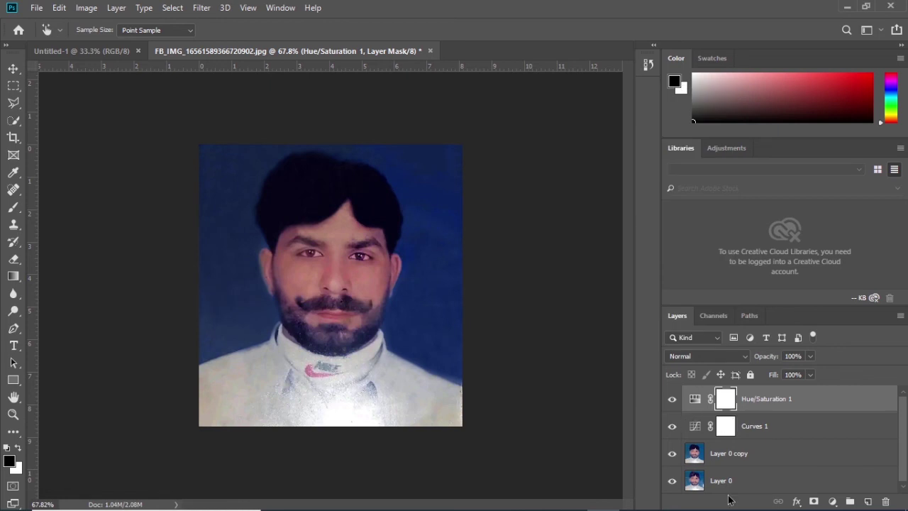
Merge Layer 0 copy with both adjustment layers and toggle its visibility to compare.
left_click(721, 457, "shift")
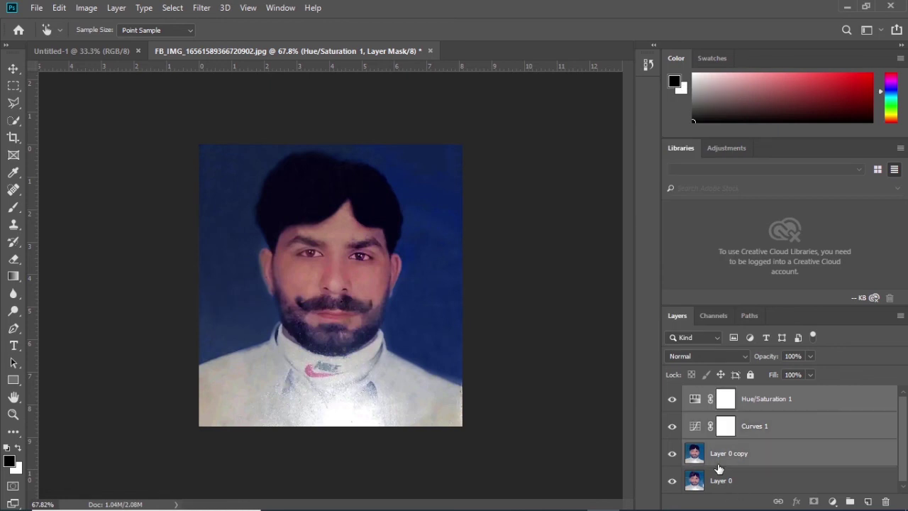
key("ctrl+e")
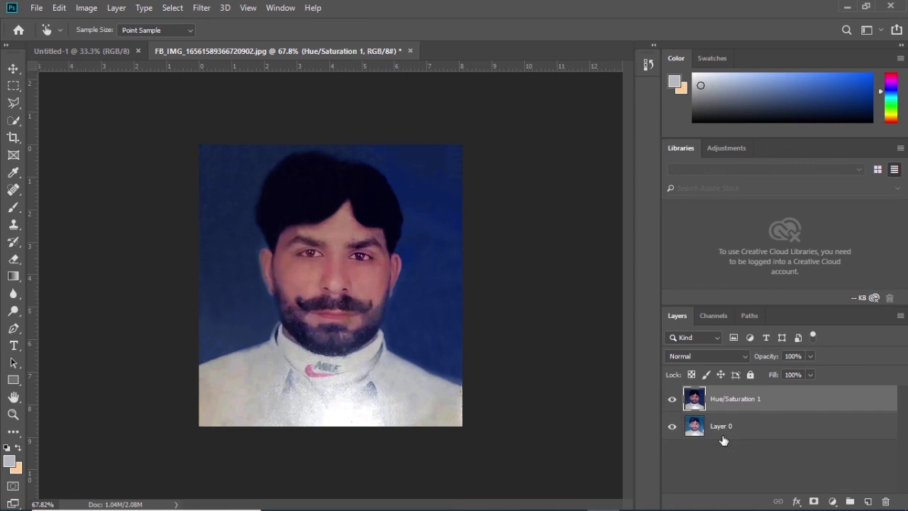
left_click(673, 405)
left_click(673, 401)
scroll(412, 353, "up", 2)
key("s")
left_click(672, 399)
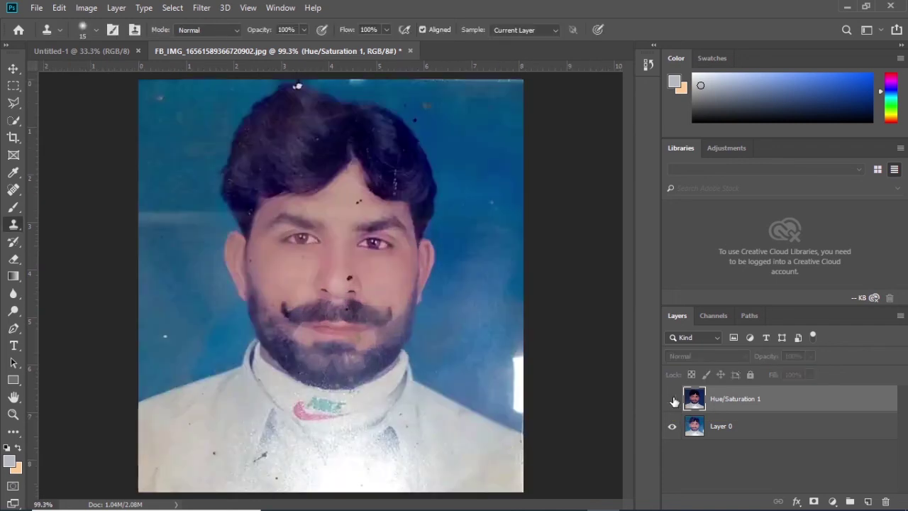
left_click(672, 399)
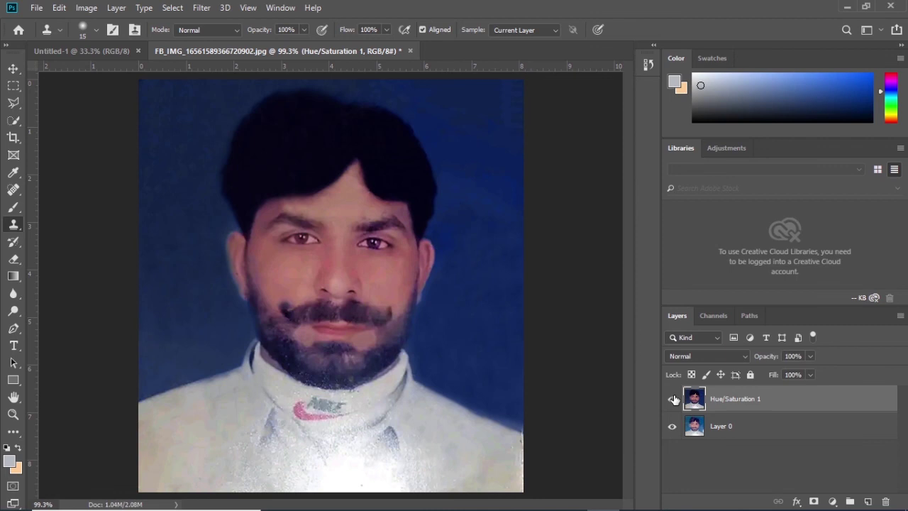
scroll(431, 314, "down", 2)
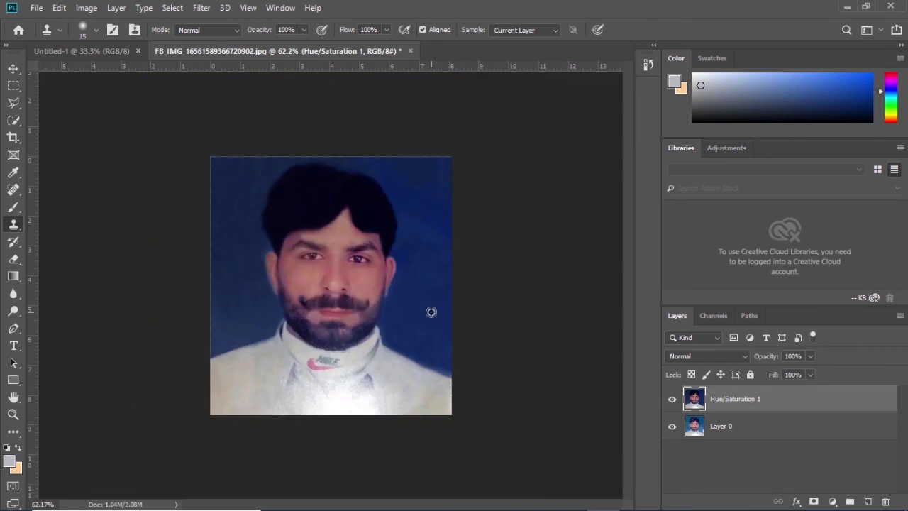